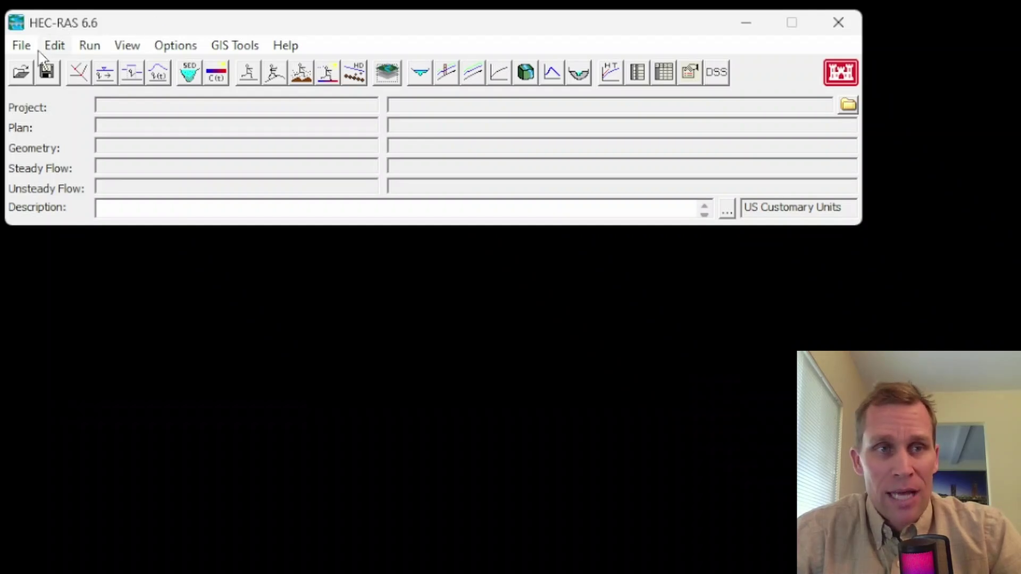
Create a new project titled exercise_30, saved as exercise_30.prj in the 30 - Loading USGS Terrain Data\project folder.
{"action": "left_click", "coordinate": [24, 46]}
{"action": "left_click", "coordinate": [45, 70]}
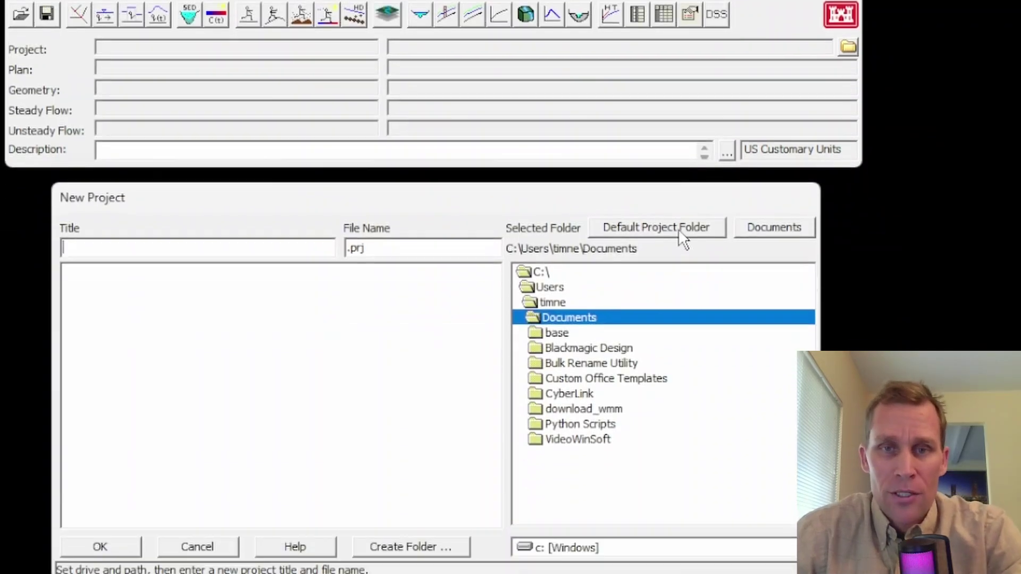
{"action": "left_click", "coordinate": [654, 271]}
{"action": "left_click_drag", "start_coordinate": [636, 241], "coordinate": [569, 240]}
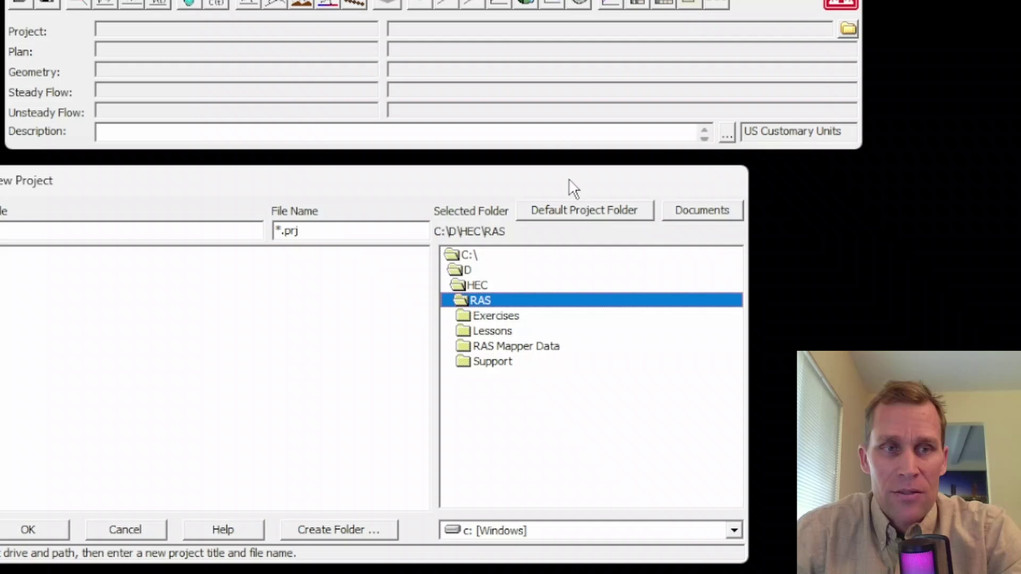
{"action": "left_click_drag", "start_coordinate": [569, 179], "coordinate": [615, 175]}
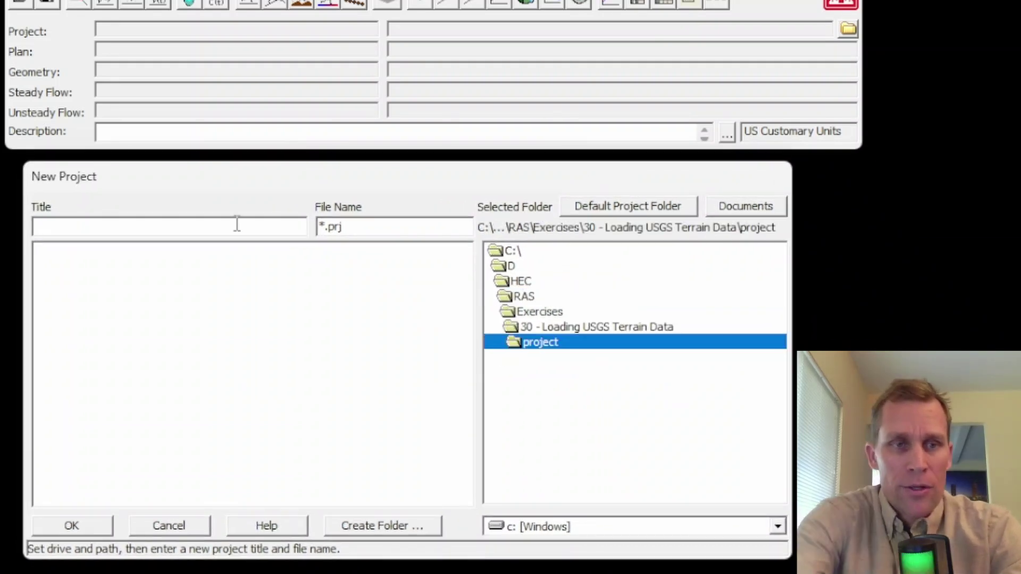
{"action": "left_click", "coordinate": [237, 224]}
{"action": "type", "text": "exercise_"}
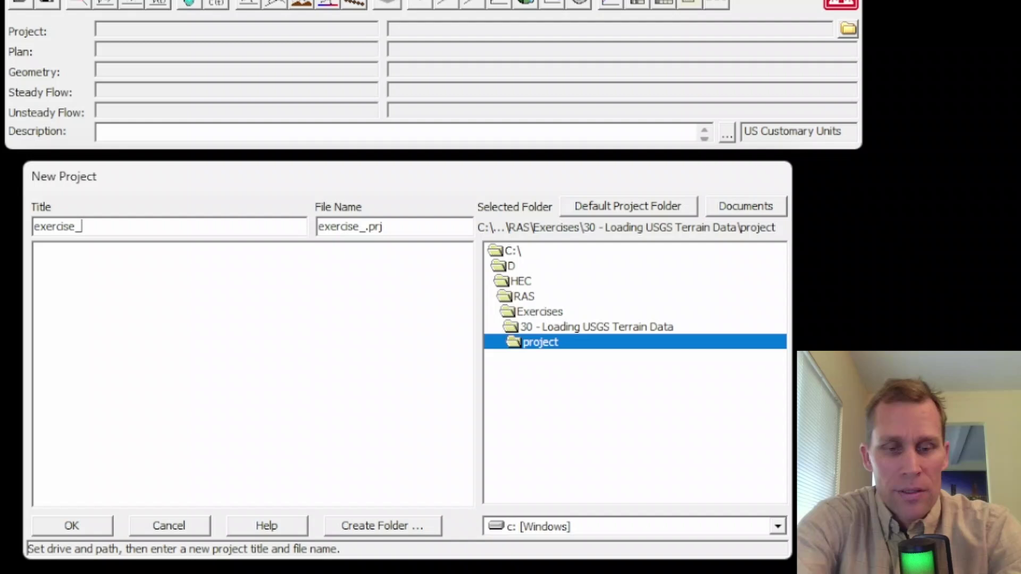
{"action": "type", "text": "30"}
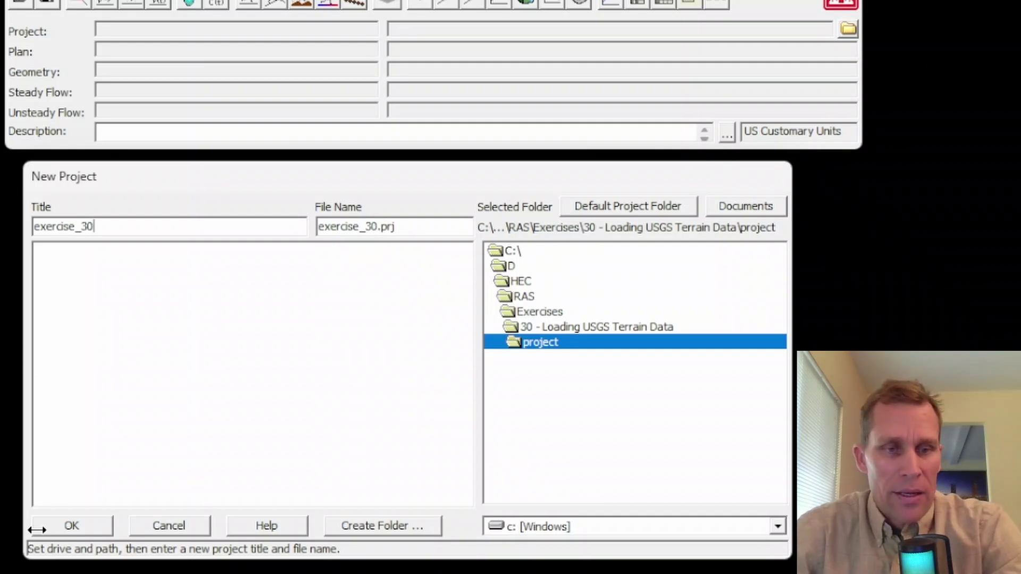
{"action": "left_click", "coordinate": [99, 525]}
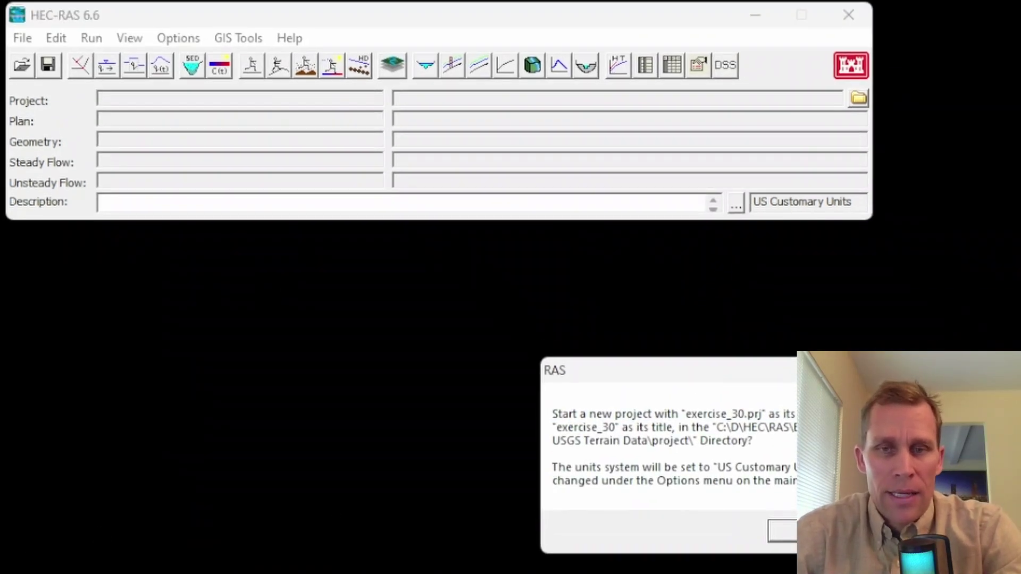
{"action": "left_click_drag", "start_coordinate": [805, 377], "coordinate": [516, 310]}
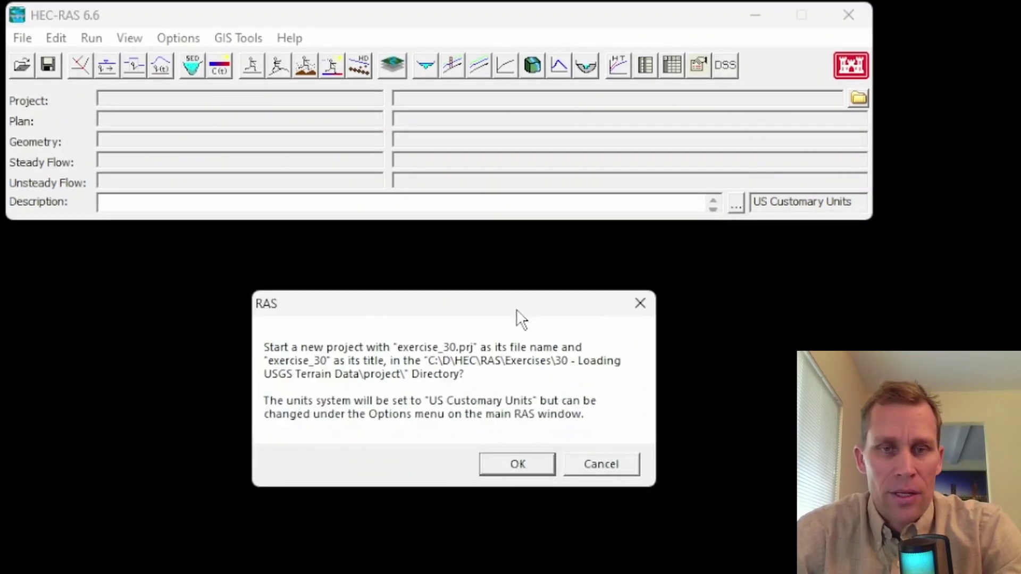
{"action": "left_click", "coordinate": [519, 464]}
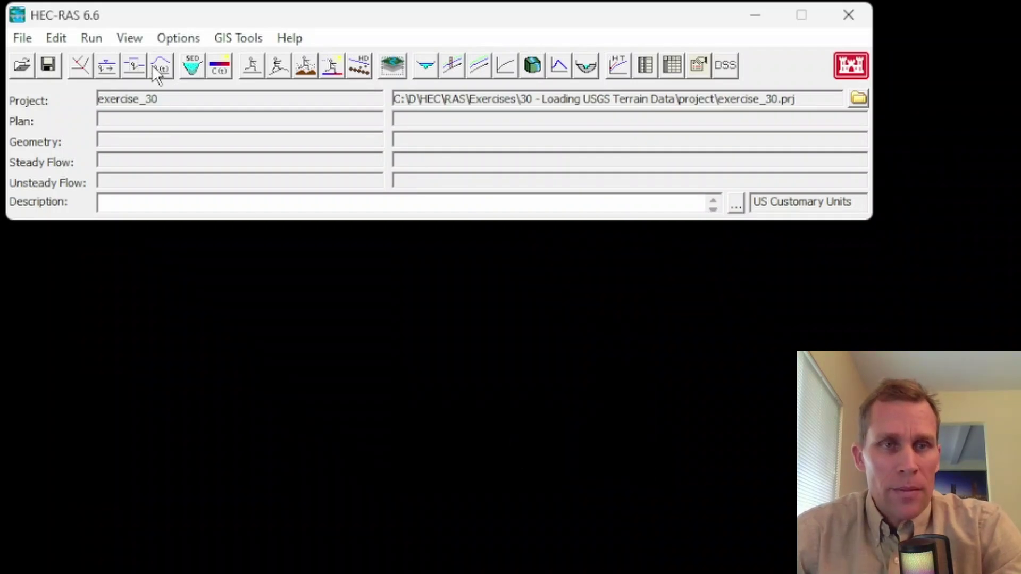
Launch RAS Mapper from GIS Tools and bring up the Terrains layer's context menu.
{"action": "left_click", "coordinate": [166, 38]}
{"action": "mouse_move", "coordinate": [222, 33]}
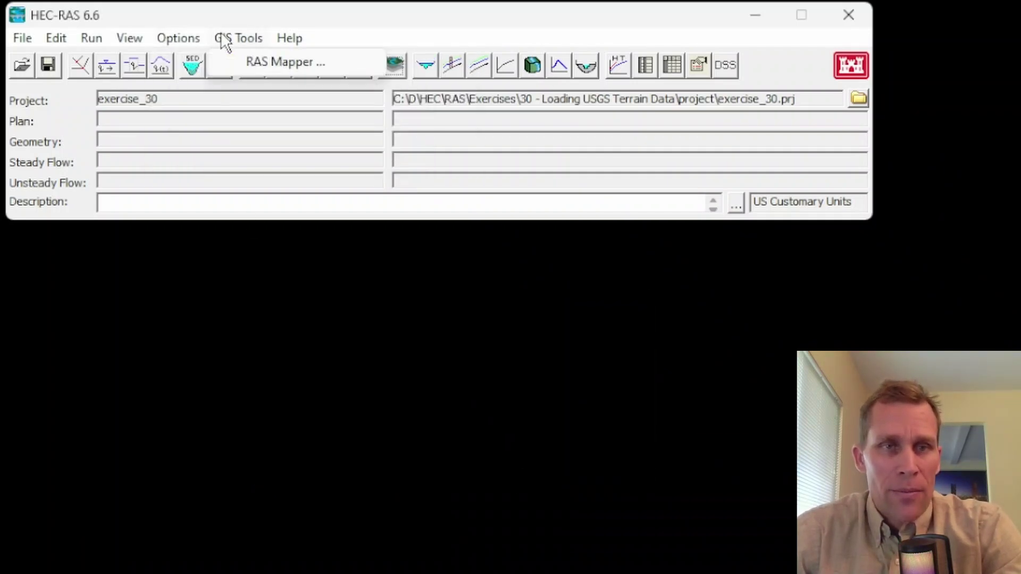
{"action": "left_click", "coordinate": [248, 61]}
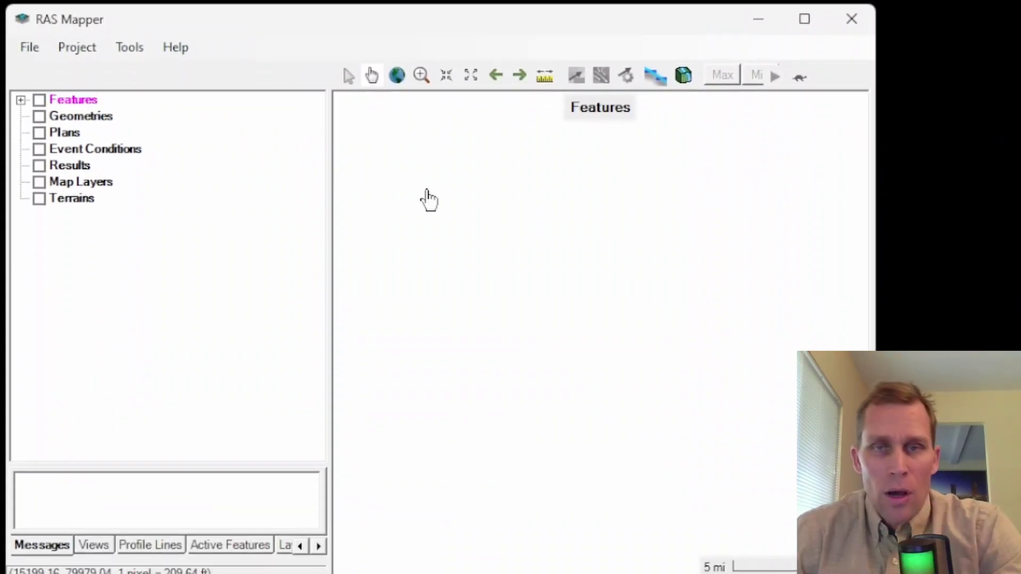
{"action": "left_click", "coordinate": [79, 202]}
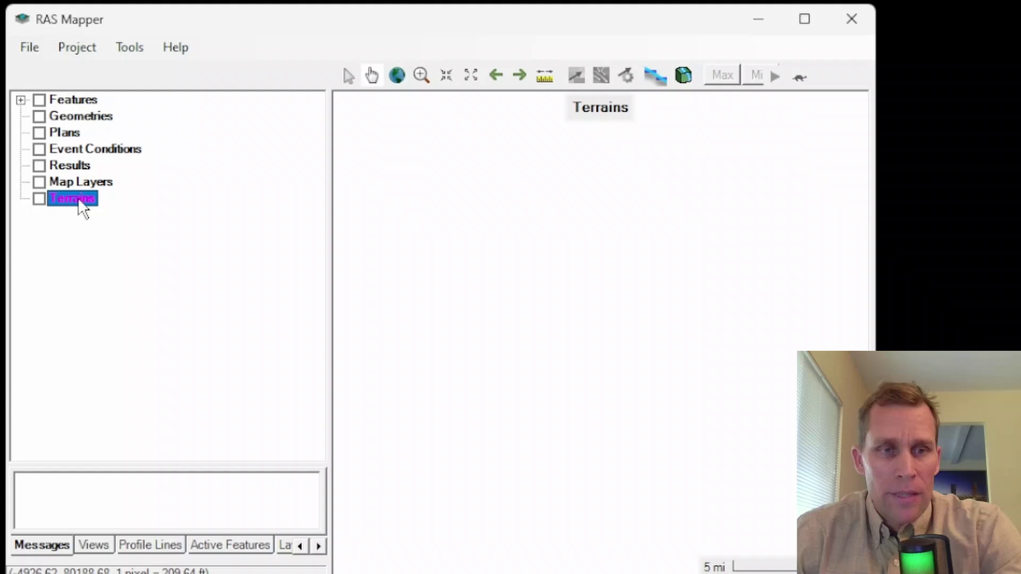
{"action": "right_click", "coordinate": [82, 206]}
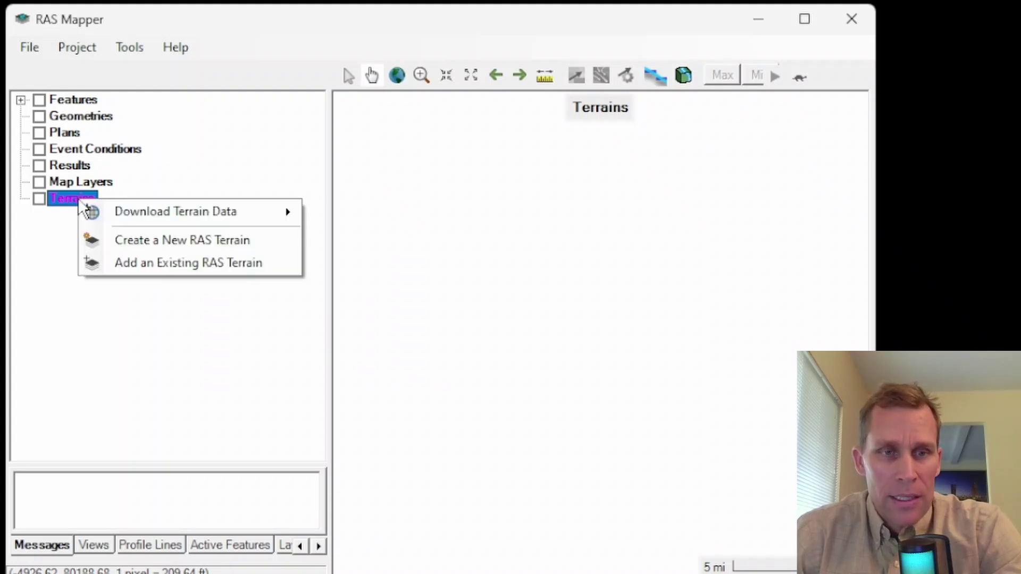
Start a new RAS terrain, accept the SRS prompt, then close Options without choosing a projection file.
{"action": "left_click", "coordinate": [147, 244]}
{"action": "left_click_drag", "start_coordinate": [707, 143], "coordinate": [346, 186]}
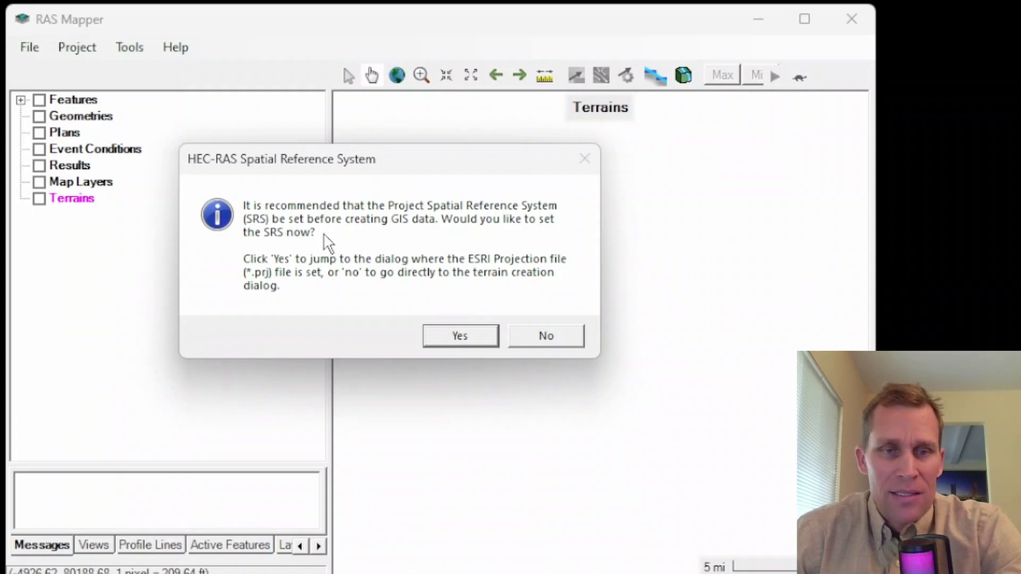
{"action": "left_click", "coordinate": [460, 336]}
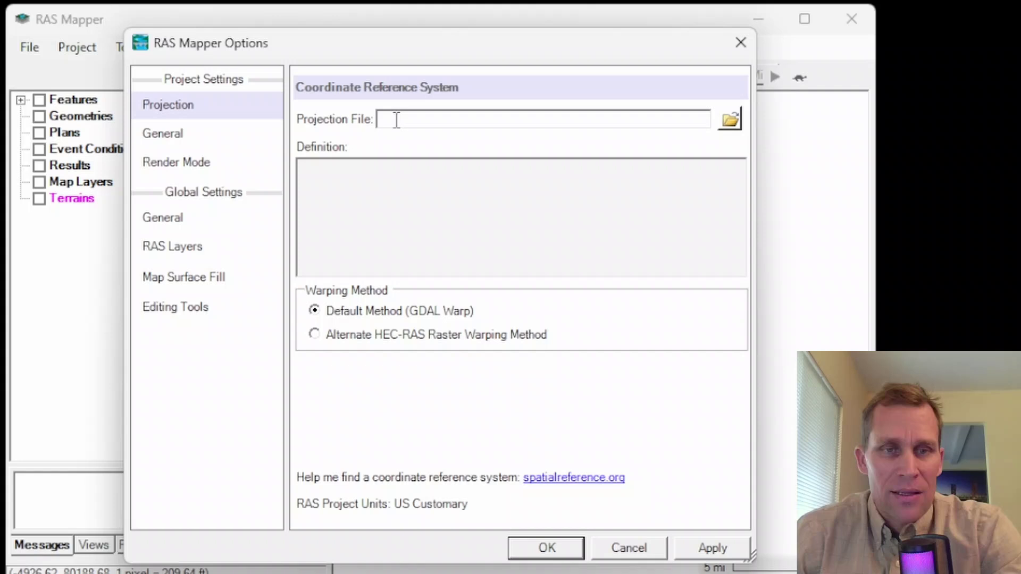
{"action": "left_click", "coordinate": [729, 119]}
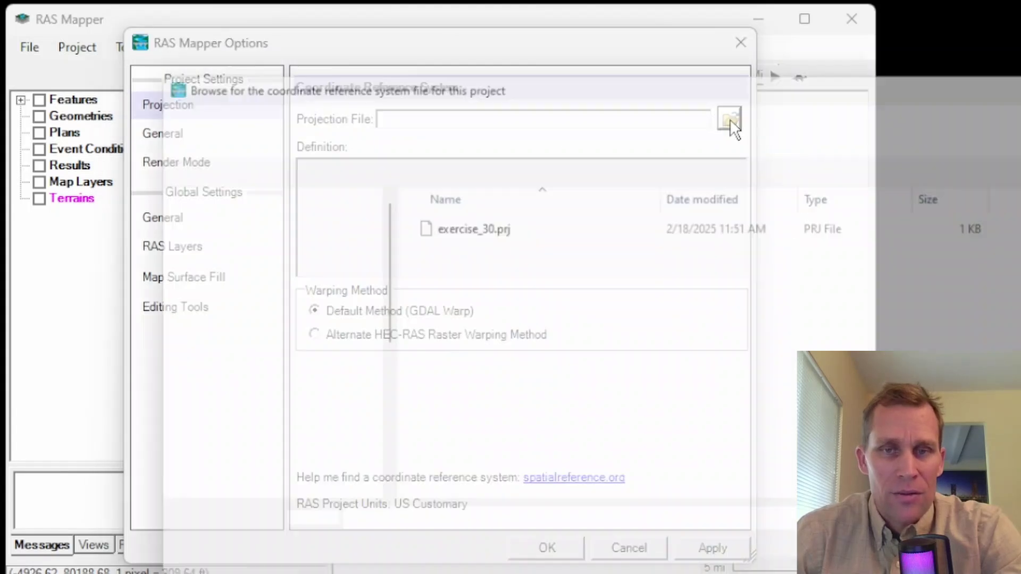
{"action": "key", "text": "Escape"}
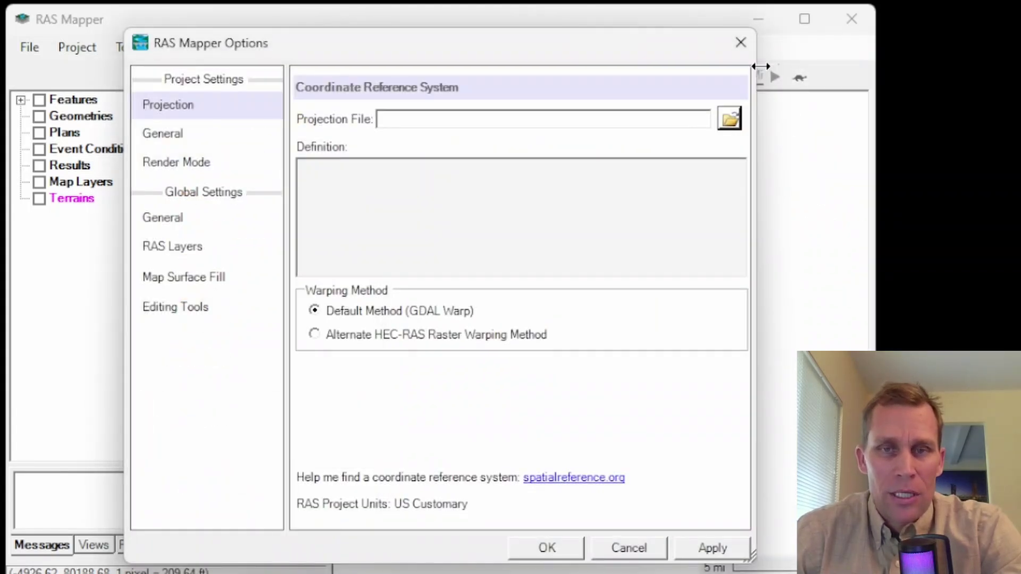
{"action": "left_click", "coordinate": [746, 51]}
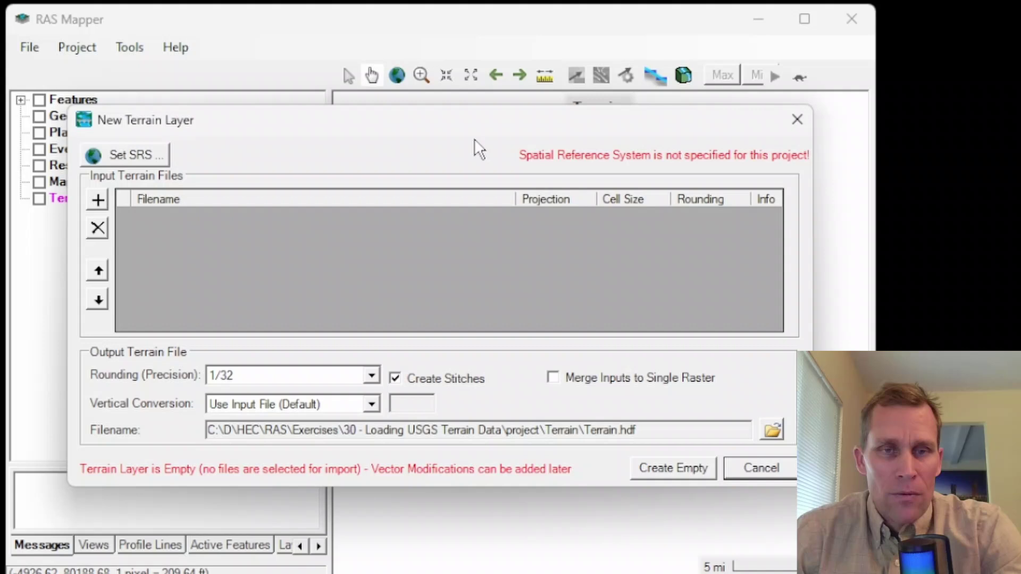
Browse for terrain rasters in New Terrain Layer, then cancel without adding any file.
{"action": "left_click_drag", "start_coordinate": [462, 125], "coordinate": [491, 43]}
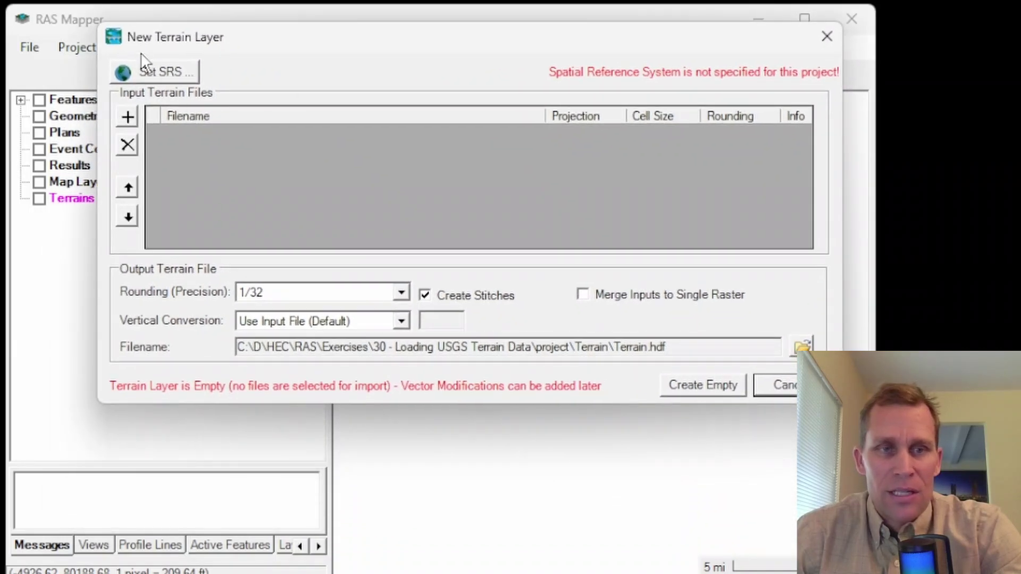
{"action": "left_click", "coordinate": [128, 115]}
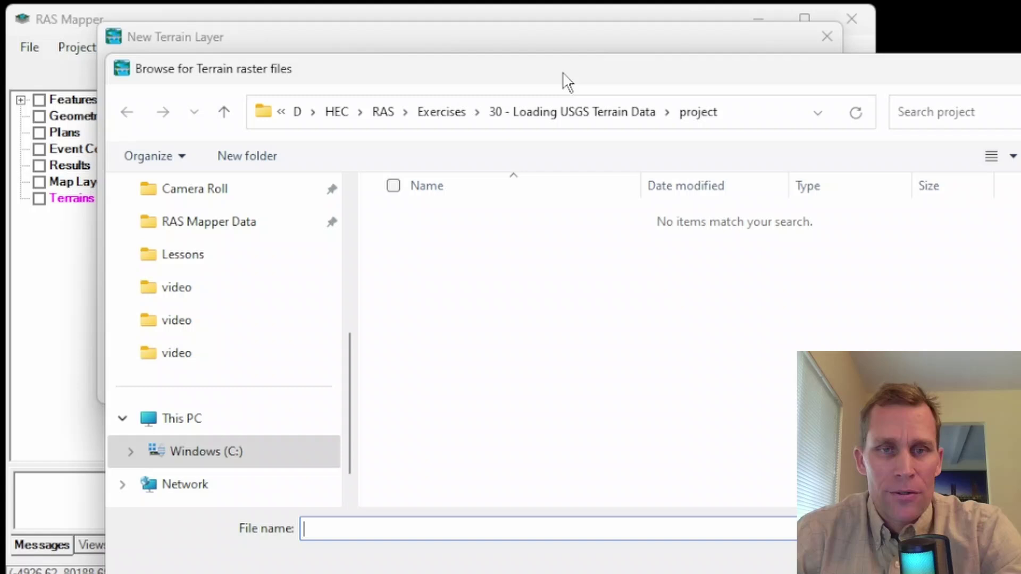
{"action": "left_click_drag", "start_coordinate": [568, 82], "coordinate": [522, 0]}
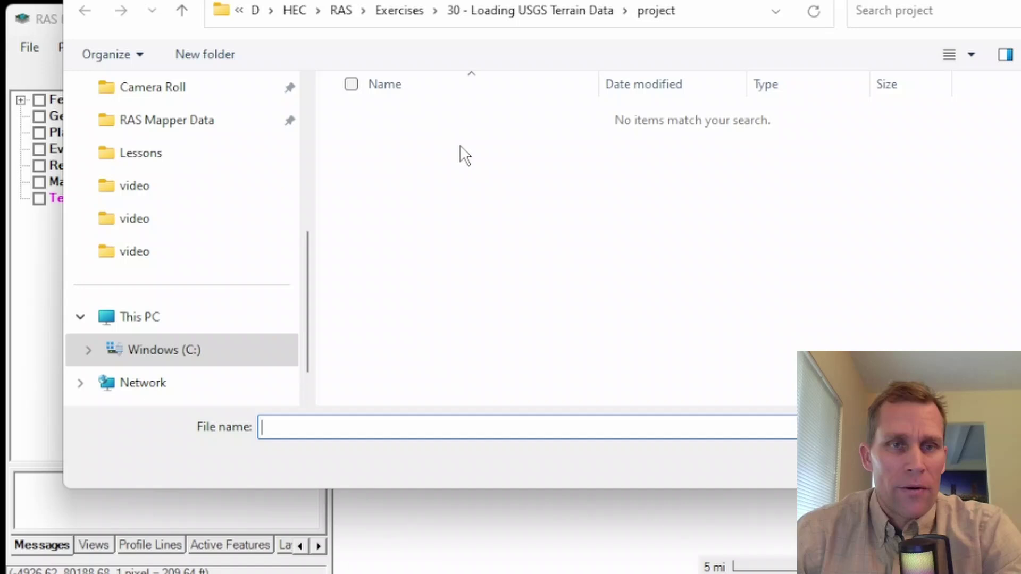
{"action": "key", "text": "Escape"}
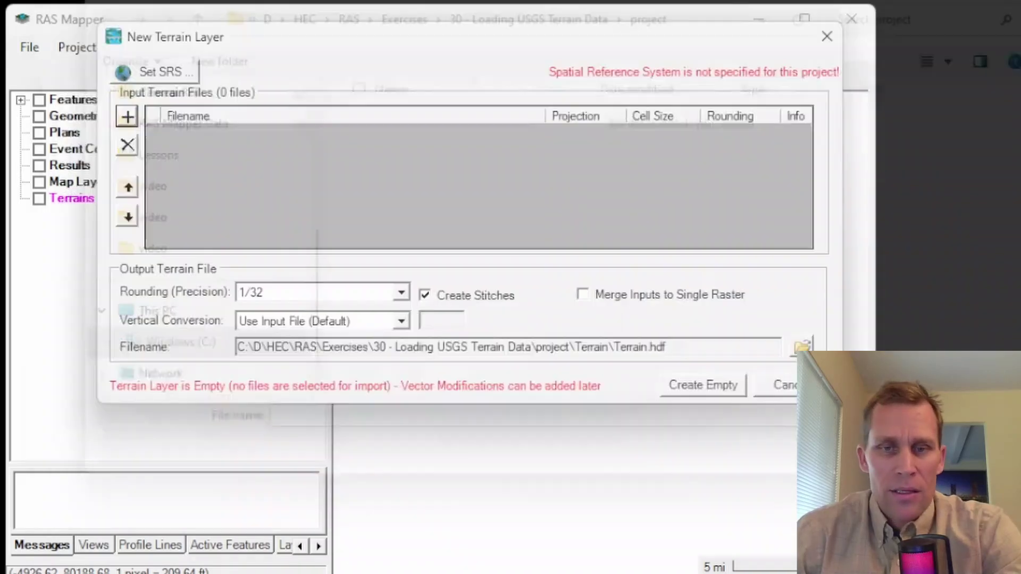
{"action": "left_click", "coordinate": [783, 386]}
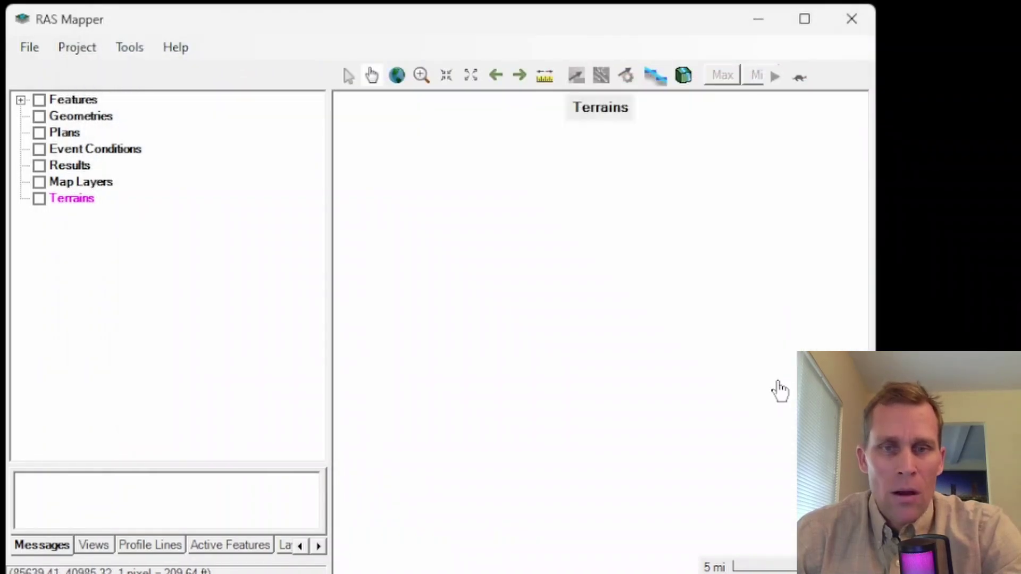
{"action": "right_click", "coordinate": [75, 201]}
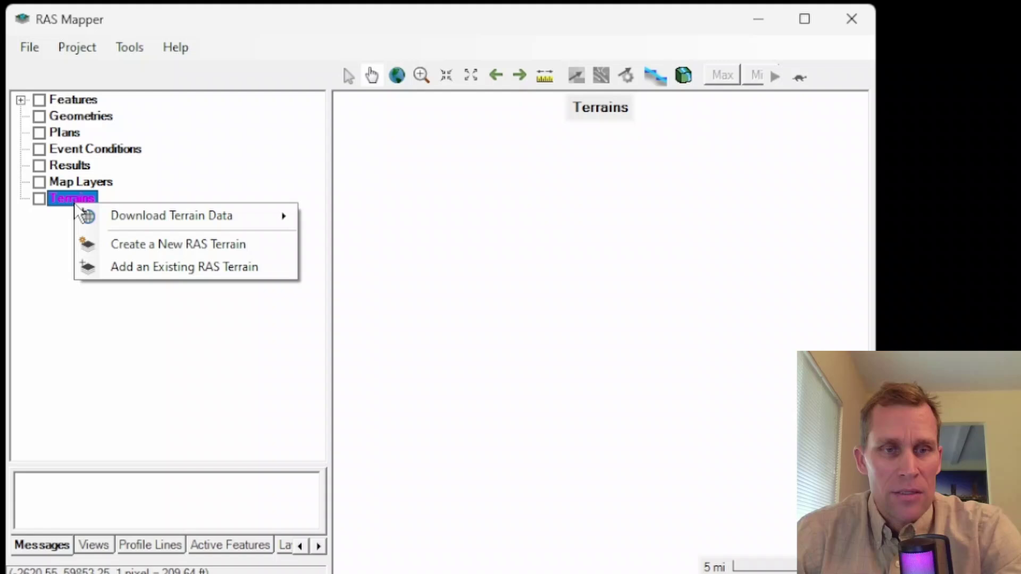
{"action": "mouse_move", "coordinate": [151, 227]}
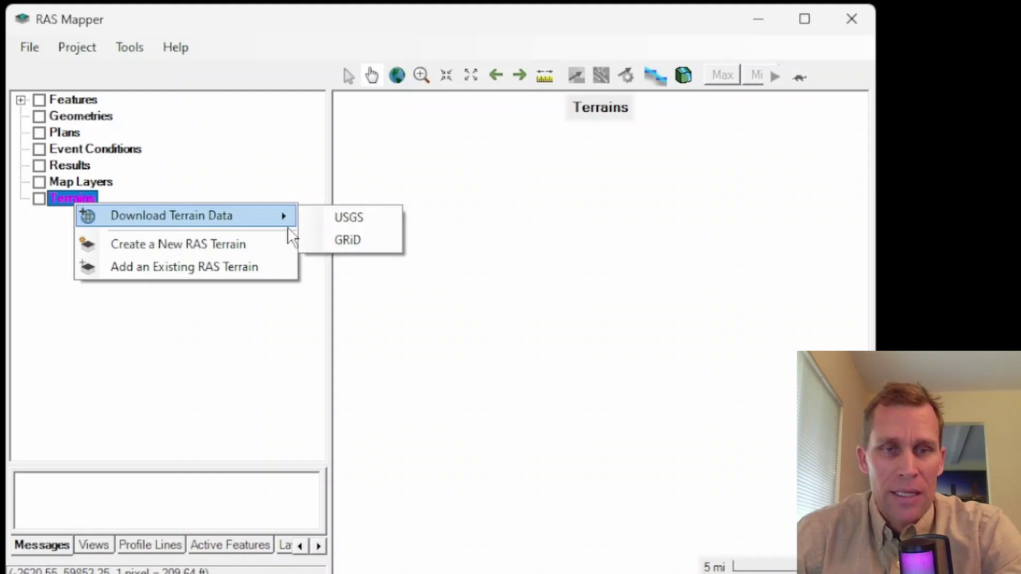
{"action": "left_click", "coordinate": [352, 219]}
{"action": "right_click", "coordinate": [77, 201]}
{"action": "mouse_move", "coordinate": [133, 218]}
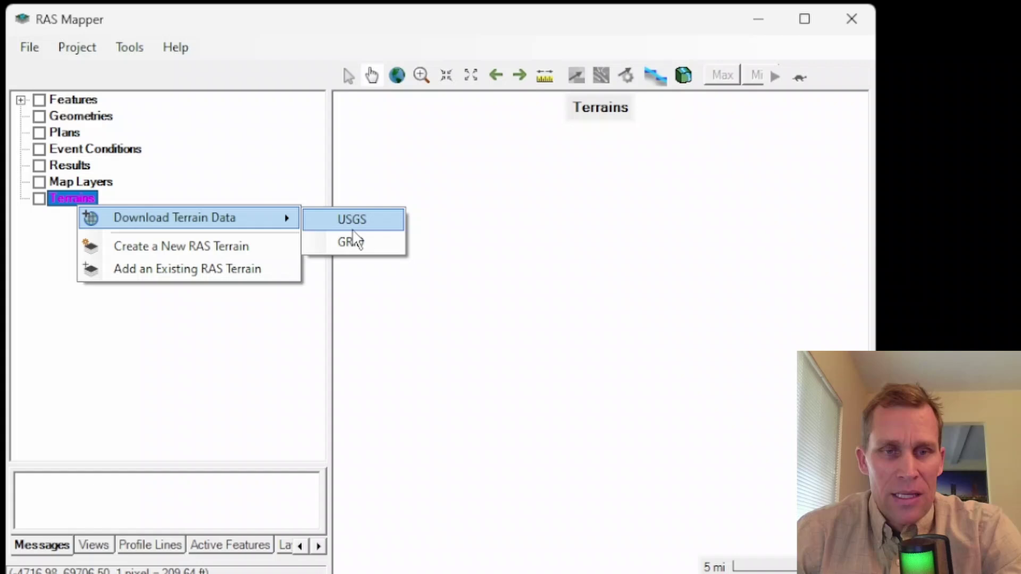
{"action": "left_click", "coordinate": [352, 231]}
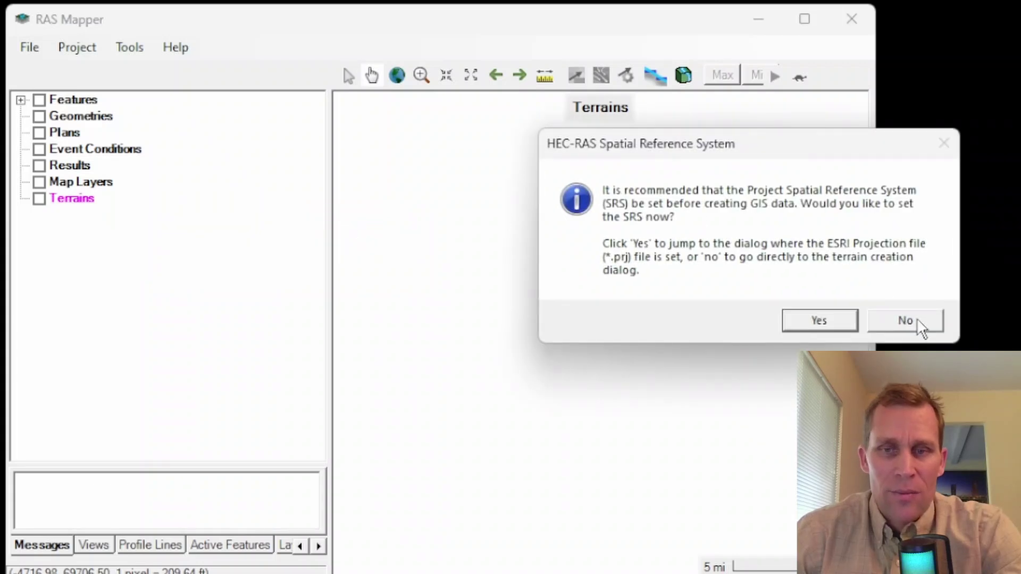
{"action": "left_click_drag", "start_coordinate": [822, 151], "coordinate": [570, 140]}
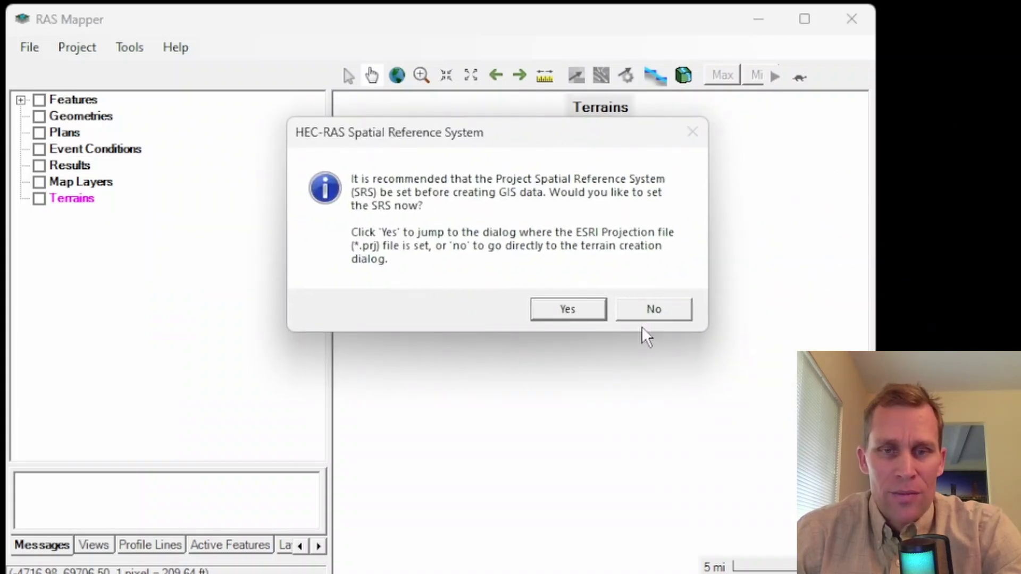
{"action": "left_click", "coordinate": [652, 310]}
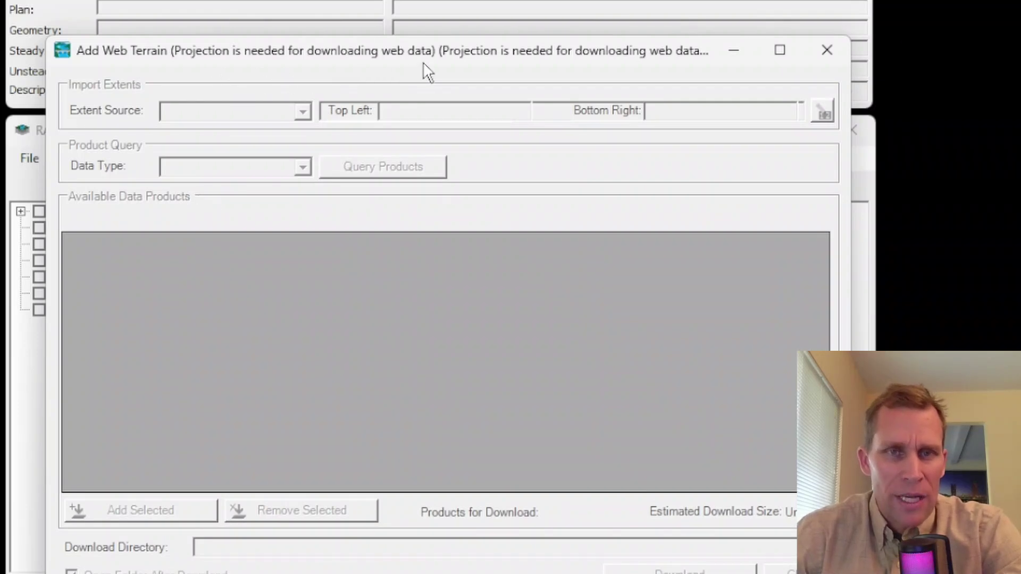
Set the RAS Mapper projection from NAD83_CA_state_plane_nor_est.prj (California zone 3, ftUS) and apply it.
{"action": "left_click", "coordinate": [825, 52]}
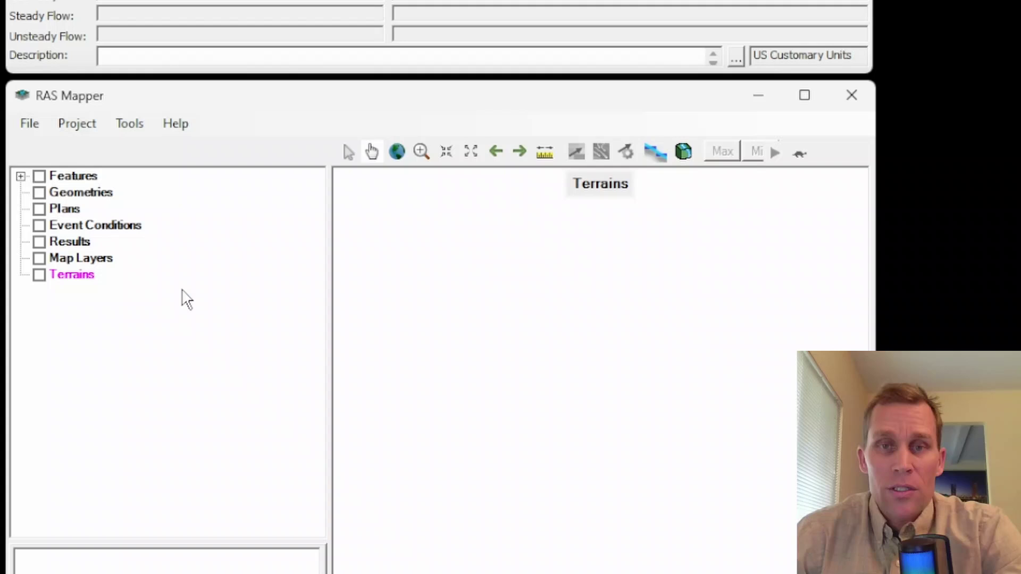
{"action": "left_click", "coordinate": [129, 124]}
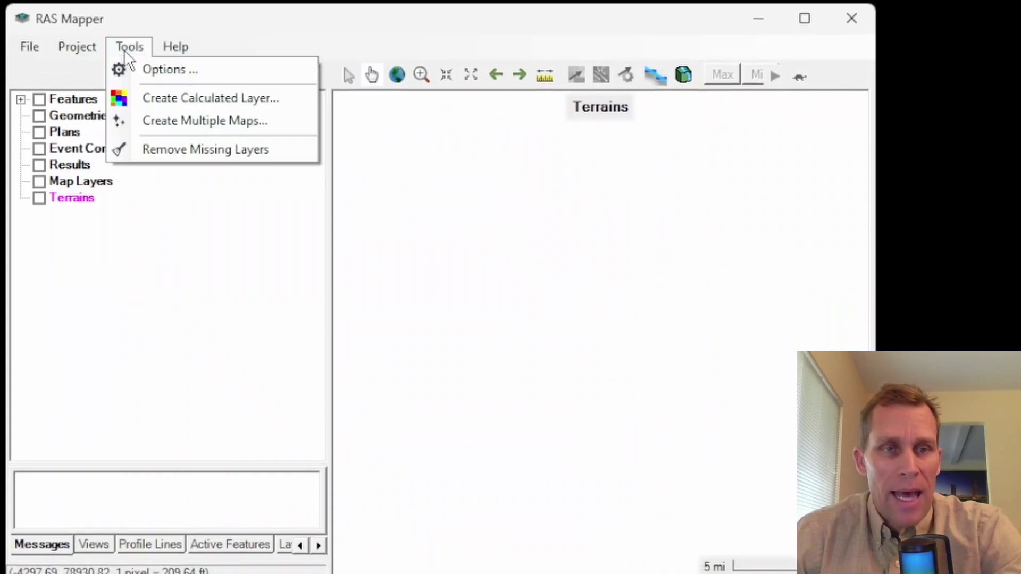
{"action": "left_click", "coordinate": [158, 72]}
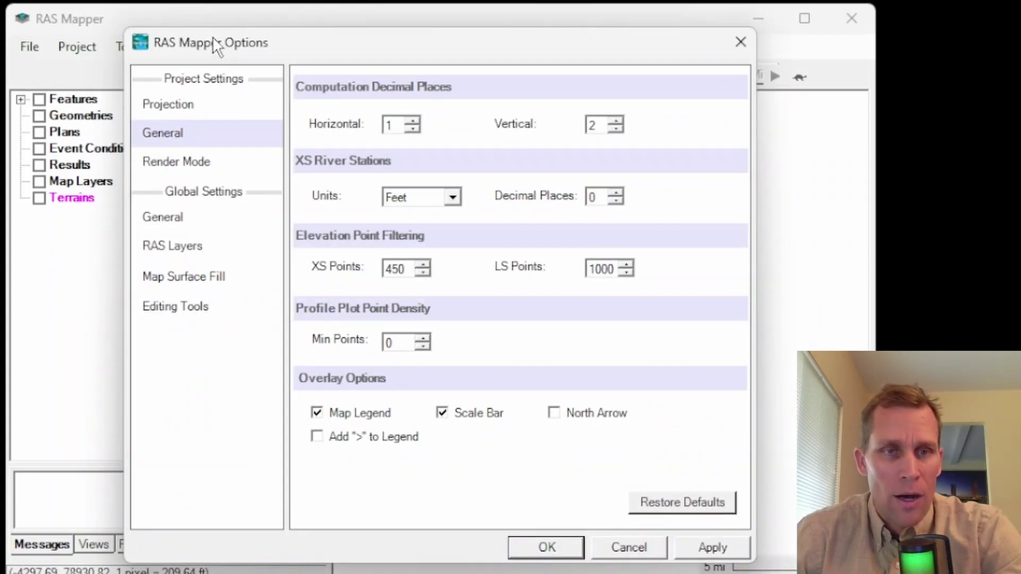
{"action": "left_click_drag", "start_coordinate": [213, 38], "coordinate": [214, 25]}
{"action": "left_click", "coordinate": [181, 90]}
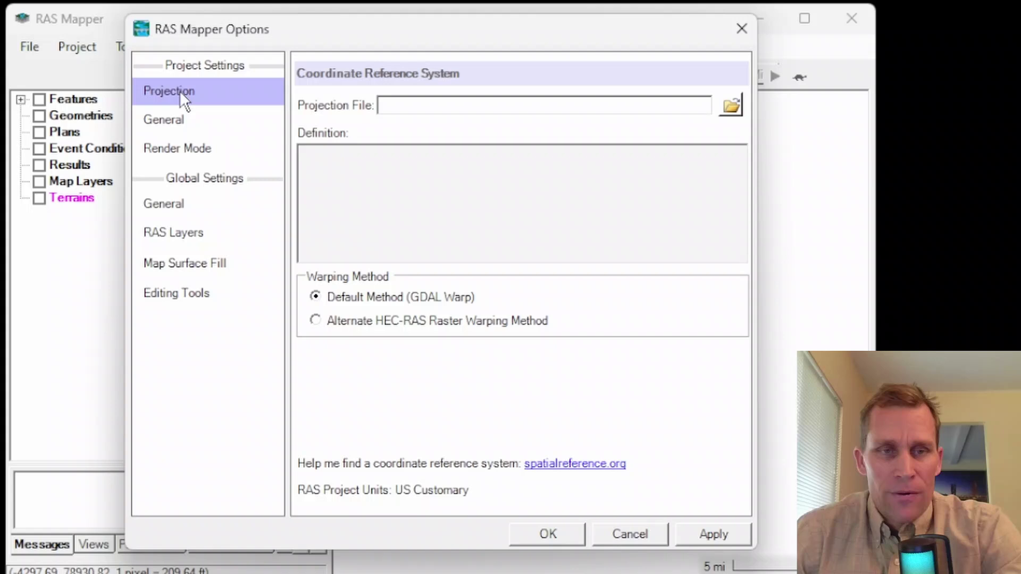
{"action": "left_click", "coordinate": [730, 106]}
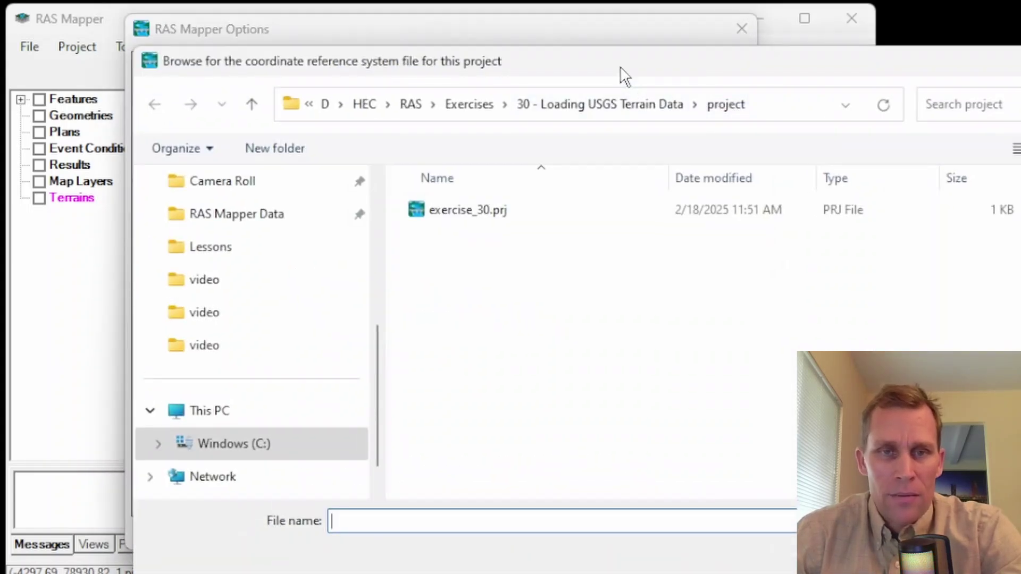
{"action": "left_click_drag", "start_coordinate": [625, 76], "coordinate": [524, 40]}
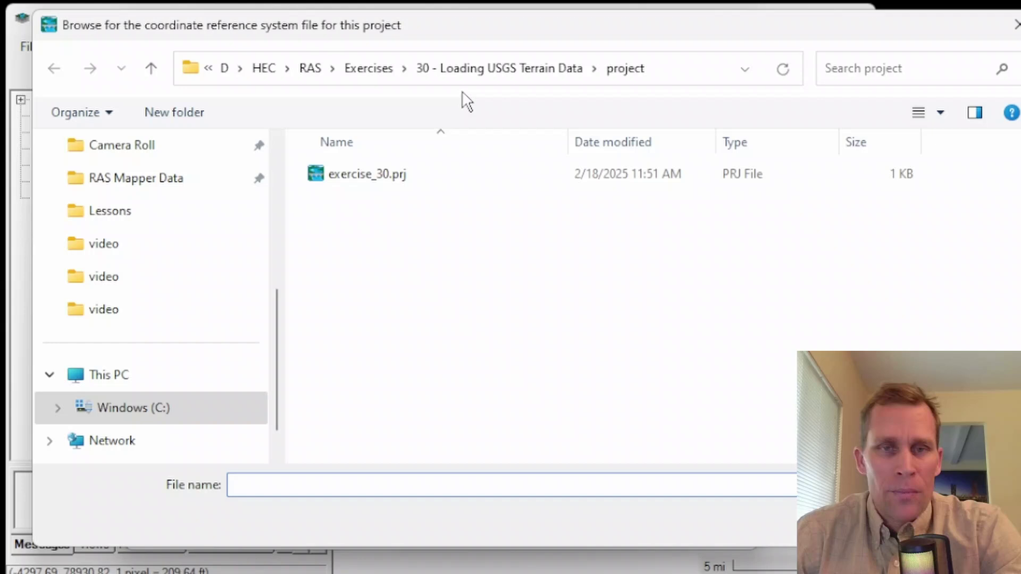
{"action": "left_click", "coordinate": [438, 68]}
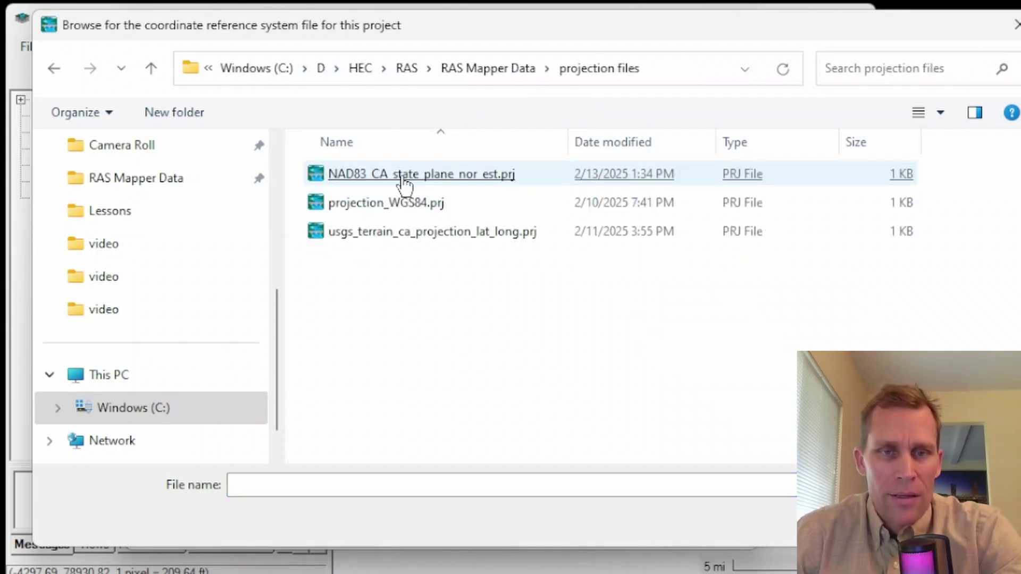
{"action": "double_click", "coordinate": [422, 174]}
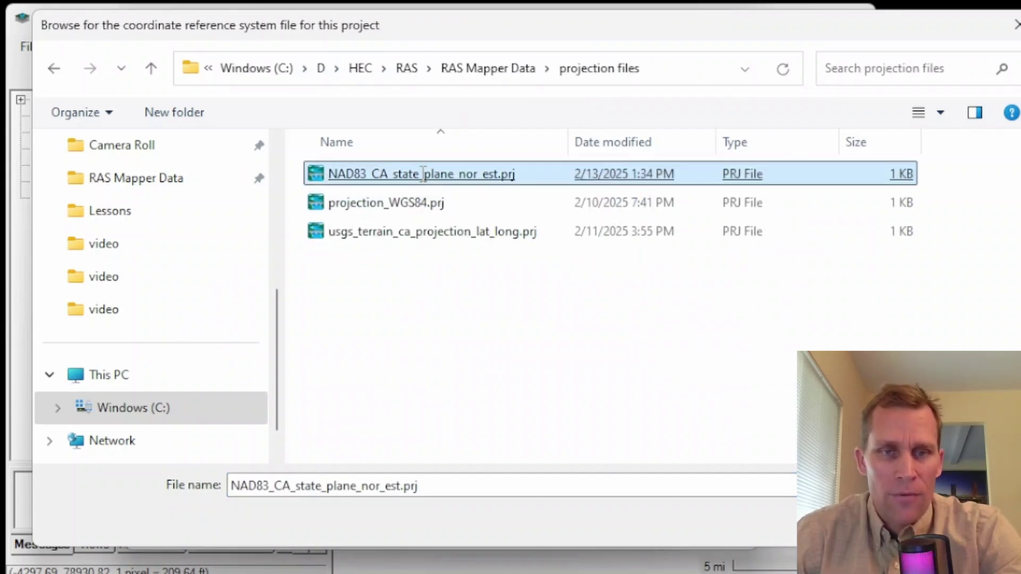
{"action": "left_click_drag", "start_coordinate": [521, 154], "coordinate": [395, 142]}
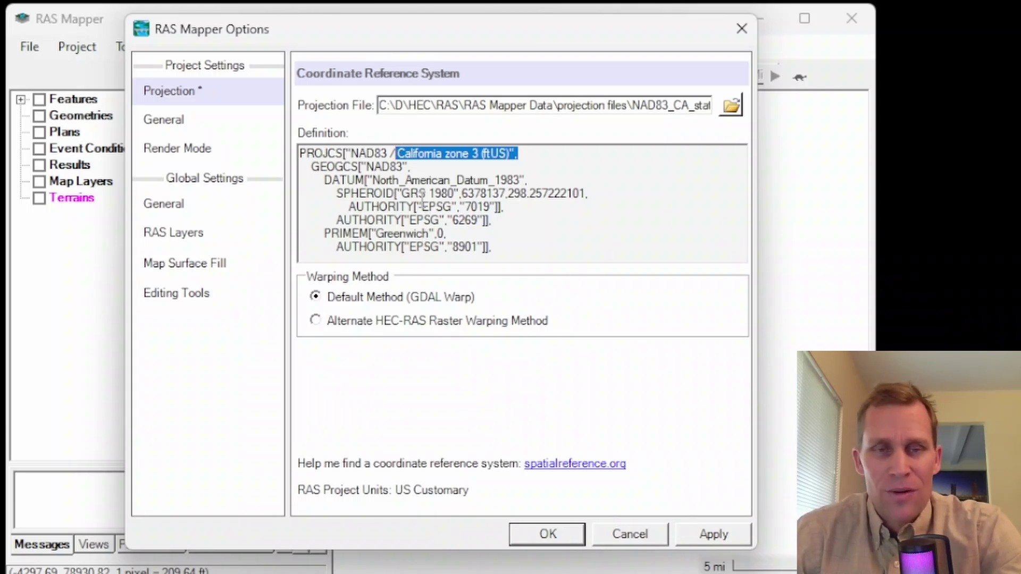
{"action": "left_click", "coordinate": [702, 533]}
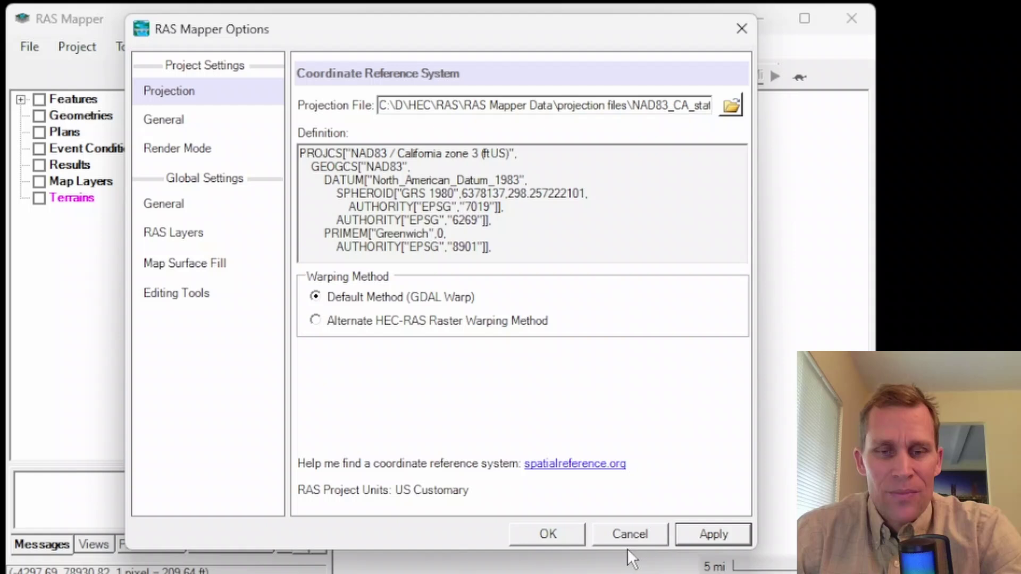
{"action": "left_click", "coordinate": [544, 534]}
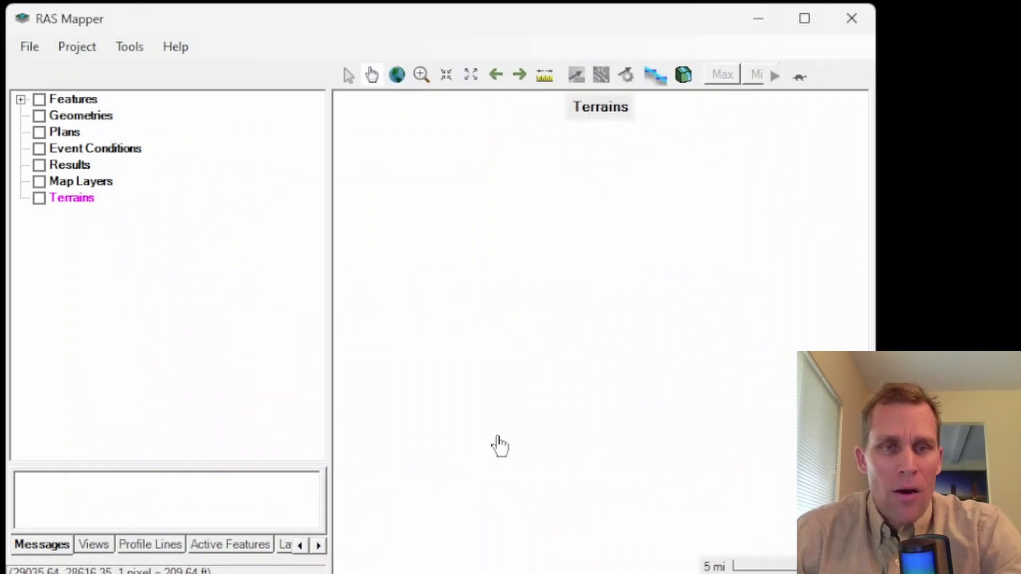
Reopen the projection settings to review the definition text, then close Options unchanged.
{"action": "left_click", "coordinate": [127, 49]}
{"action": "left_click", "coordinate": [141, 68]}
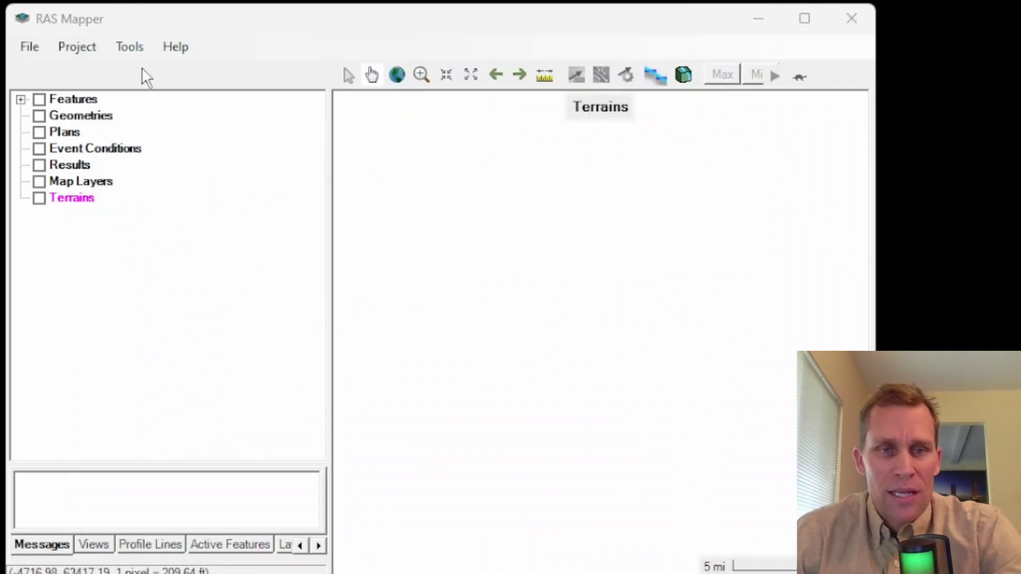
{"action": "left_click", "coordinate": [168, 104]}
{"action": "left_click_drag", "start_coordinate": [513, 254], "coordinate": [319, 137]}
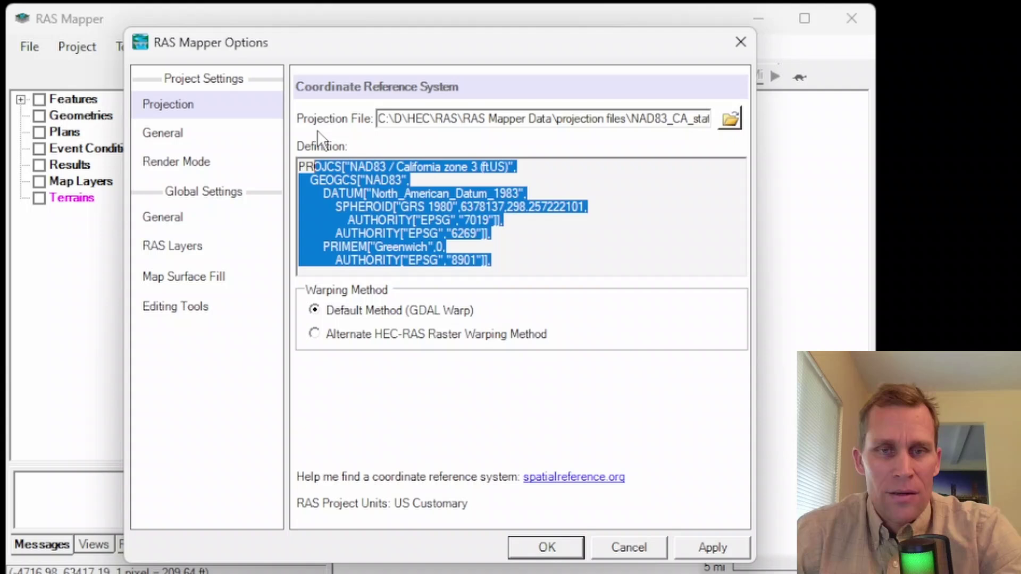
{"action": "left_click", "coordinate": [740, 42]}
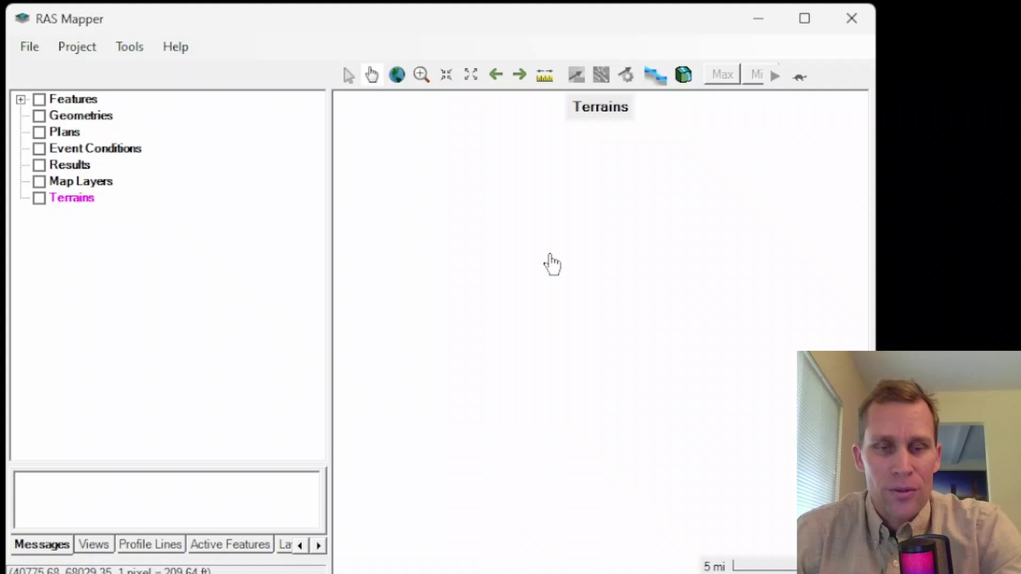
On the TNM Download page, pan and zoom the map in on Fort Collins, Colorado.
{"action": "left_click", "coordinate": [436, 537]}
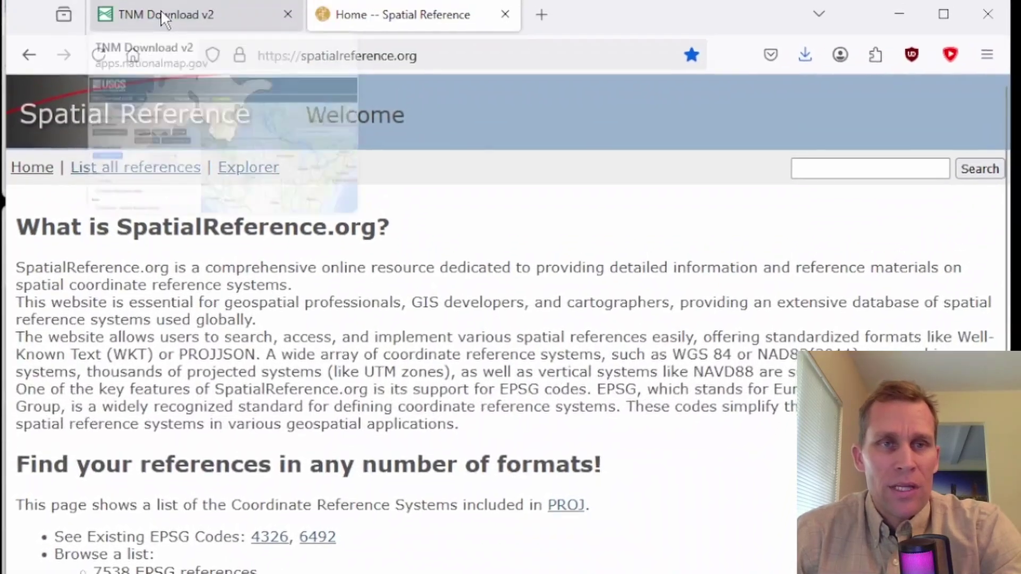
{"action": "left_click", "coordinate": [160, 10]}
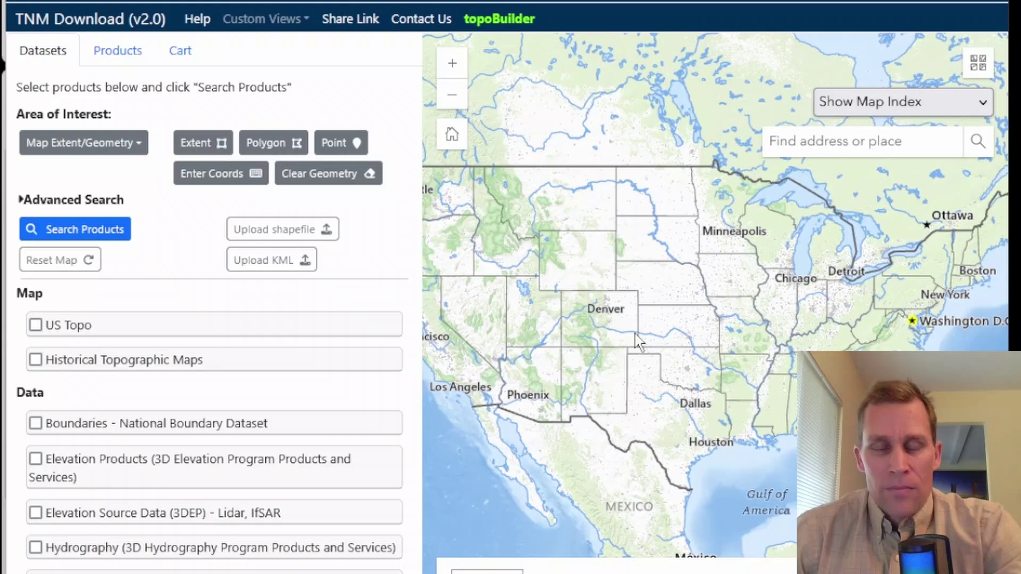
{"action": "left_click_drag", "start_coordinate": [612, 314], "coordinate": [690, 305]}
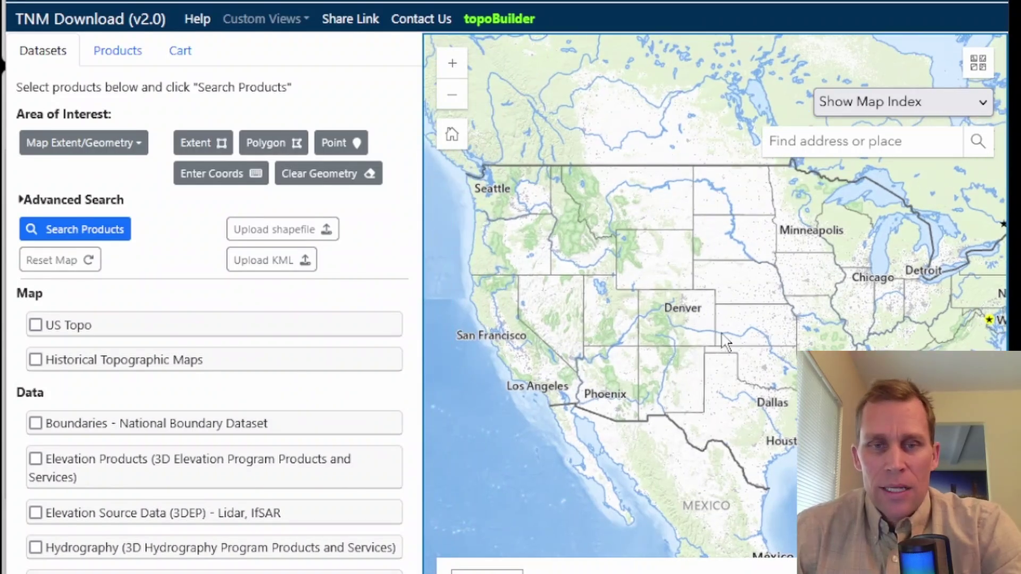
{"action": "left_click_drag", "start_coordinate": [668, 338], "coordinate": [613, 328]}
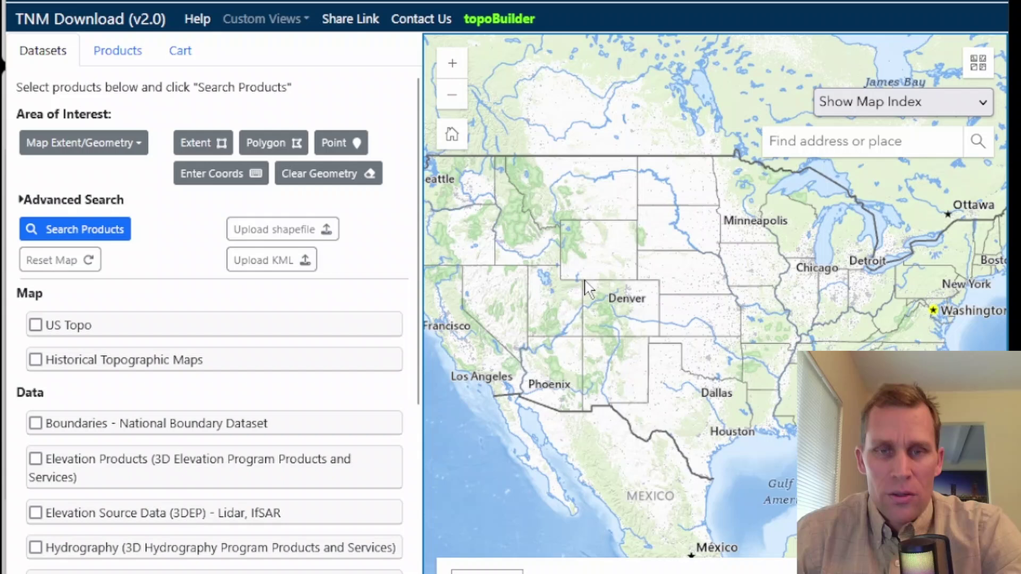
{"action": "scroll", "coordinate": [584, 287], "scroll_direction": "up", "scroll_amount": 4}
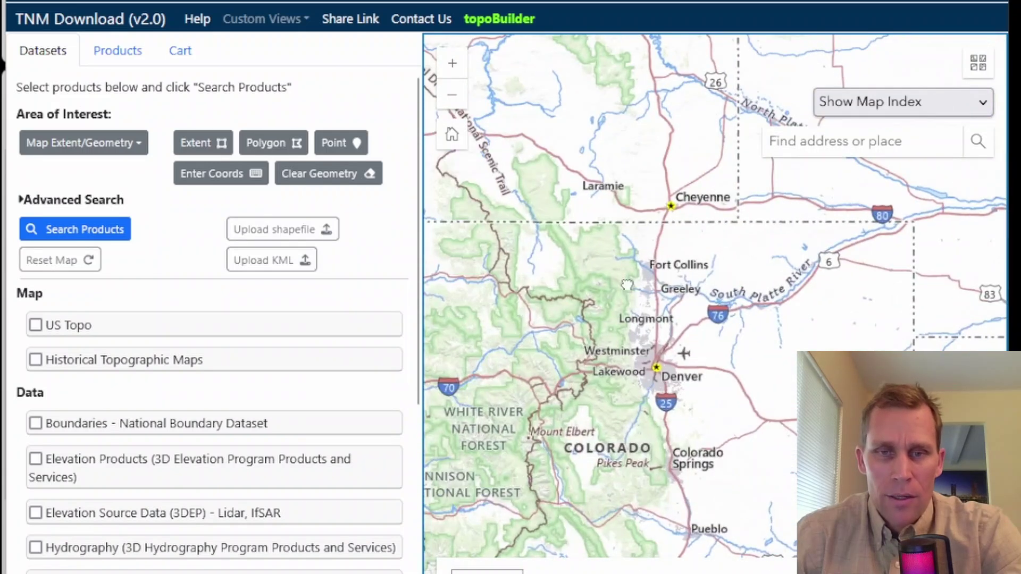
{"action": "scroll", "coordinate": [627, 286], "scroll_direction": "up", "scroll_amount": 4}
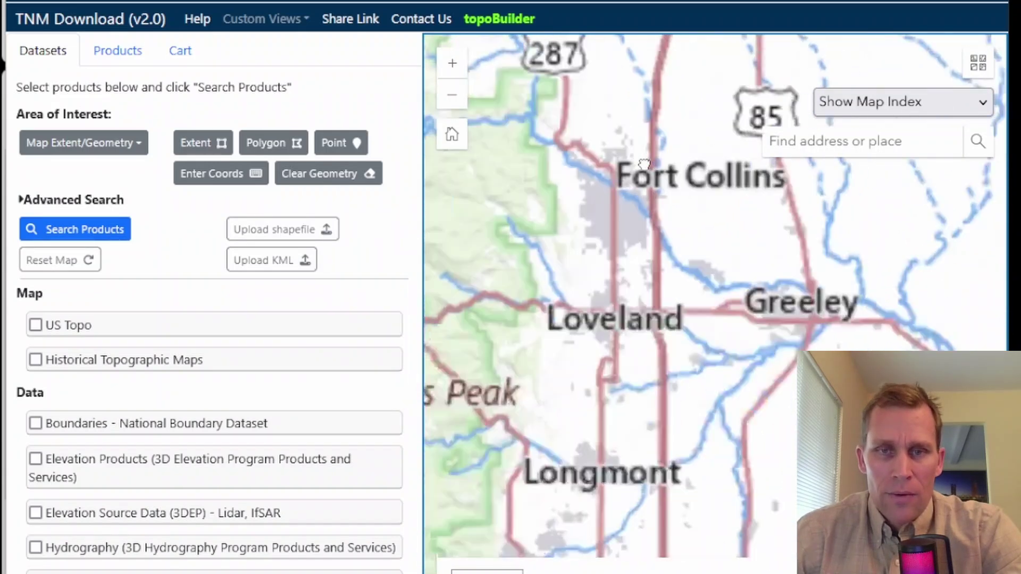
{"action": "scroll", "coordinate": [643, 164], "scroll_direction": "up", "scroll_amount": 3}
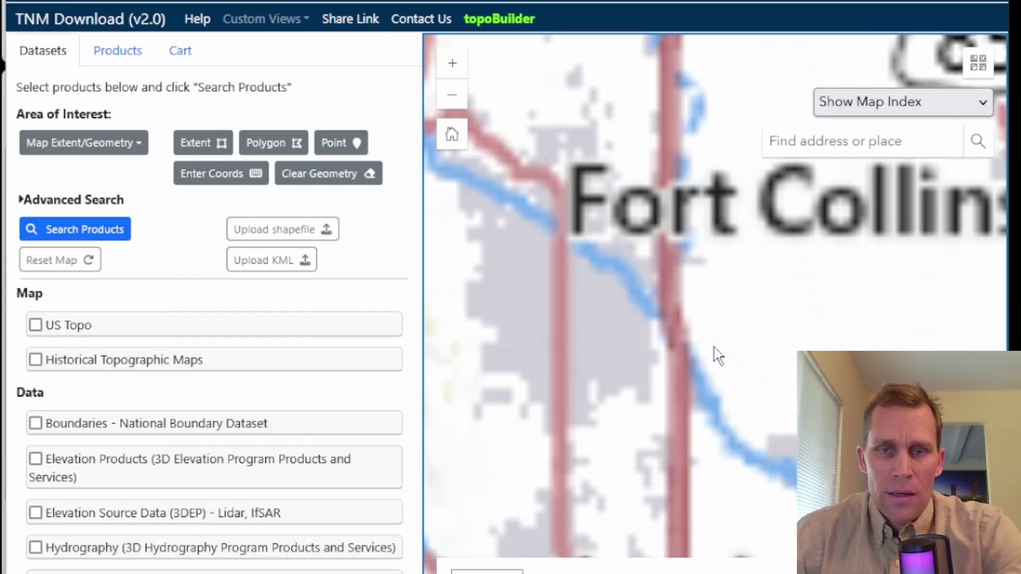
{"action": "scroll", "coordinate": [718, 355], "scroll_direction": "down", "scroll_amount": 2}
Search Elevation Products for the map area, excluding the 2 arc-second DEM - Alaska.
{"action": "scroll", "coordinate": [712, 341], "scroll_direction": "up", "scroll_amount": 1}
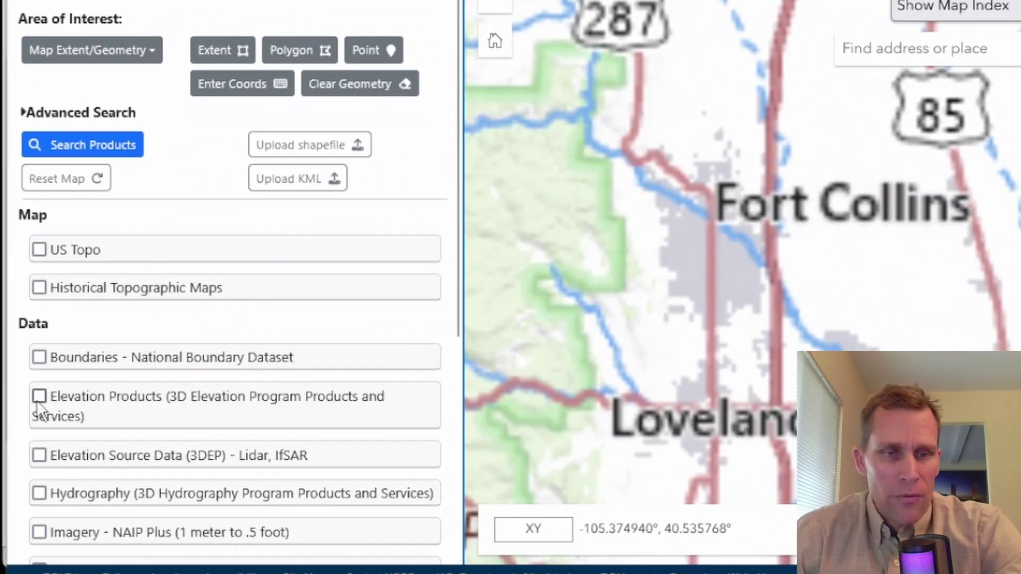
{"action": "left_click", "coordinate": [38, 398]}
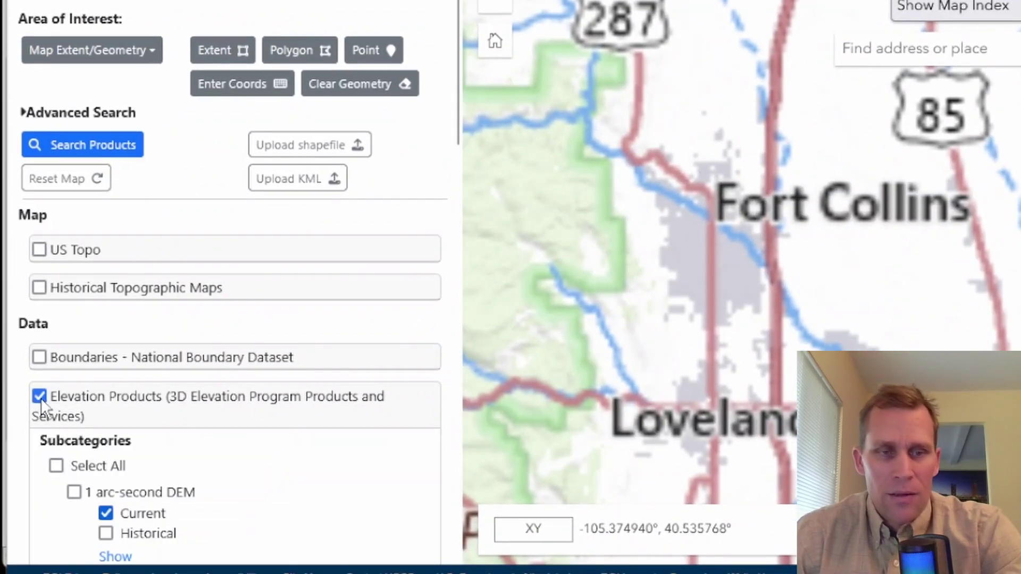
{"action": "scroll", "coordinate": [52, 406], "scroll_direction": "down", "scroll_amount": 4}
{"action": "scroll", "coordinate": [49, 396], "scroll_direction": "down", "scroll_amount": 2}
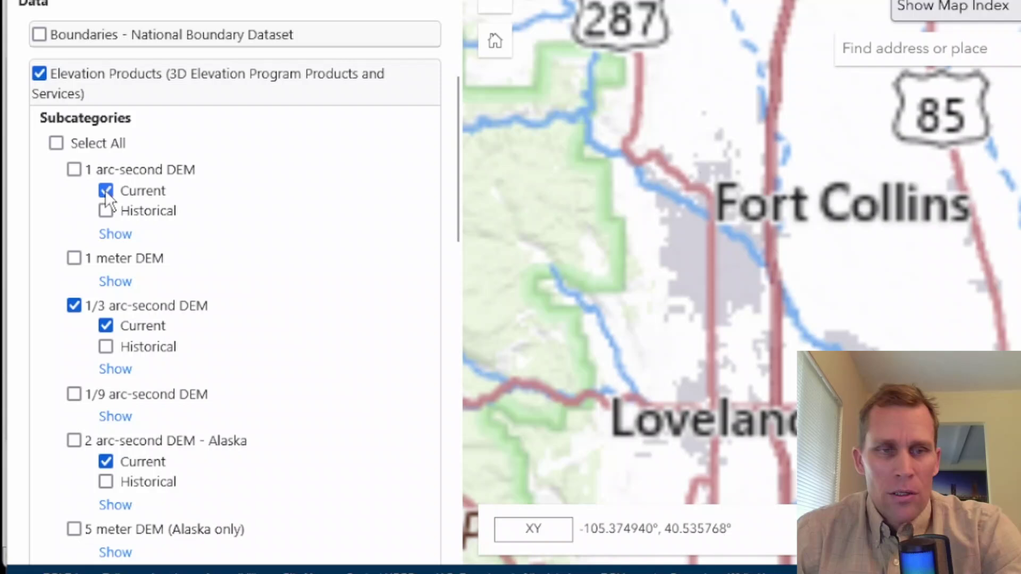
{"action": "scroll", "coordinate": [110, 221], "scroll_direction": "down", "scroll_amount": 2}
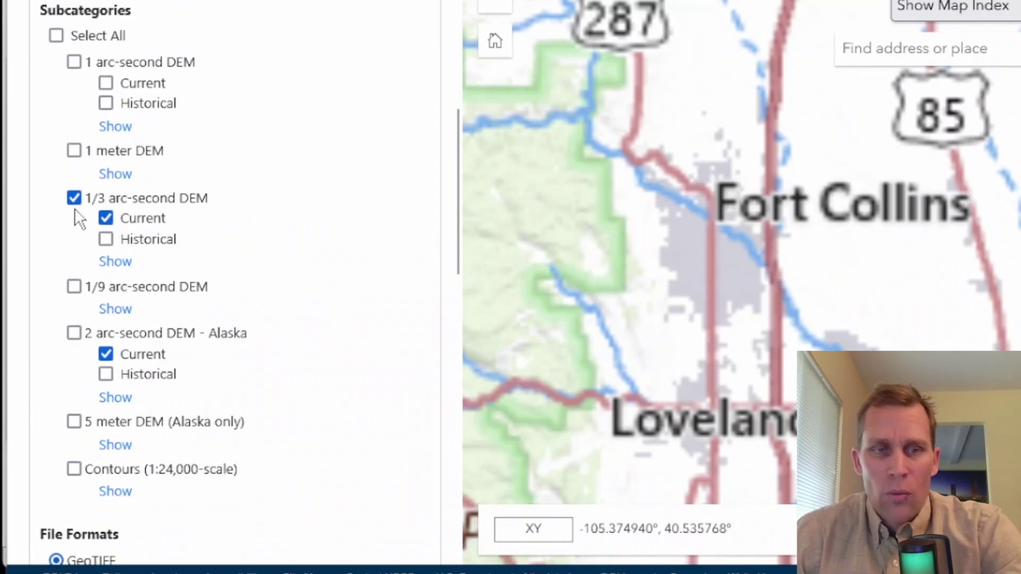
{"action": "left_click", "coordinate": [106, 354]}
{"action": "scroll", "coordinate": [135, 352], "scroll_direction": "down", "scroll_amount": 5}
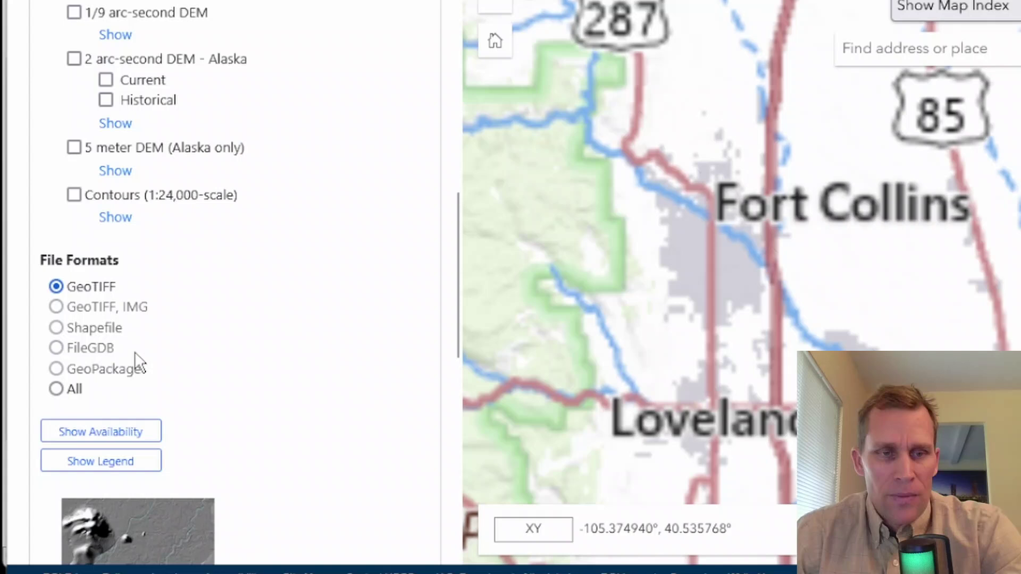
{"action": "scroll", "coordinate": [135, 352], "scroll_direction": "down", "scroll_amount": 1}
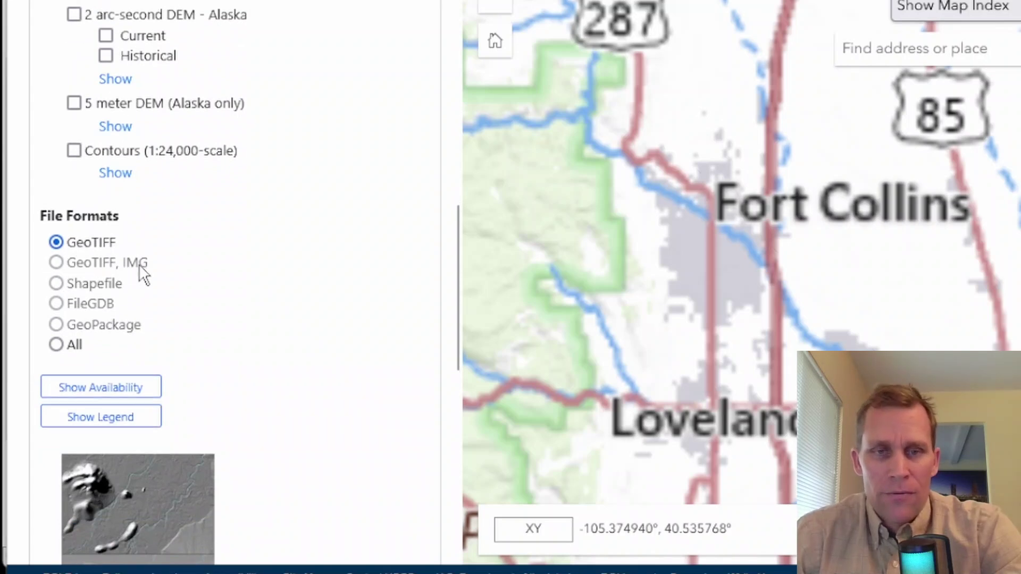
{"action": "scroll", "coordinate": [139, 268], "scroll_direction": "up", "scroll_amount": 15}
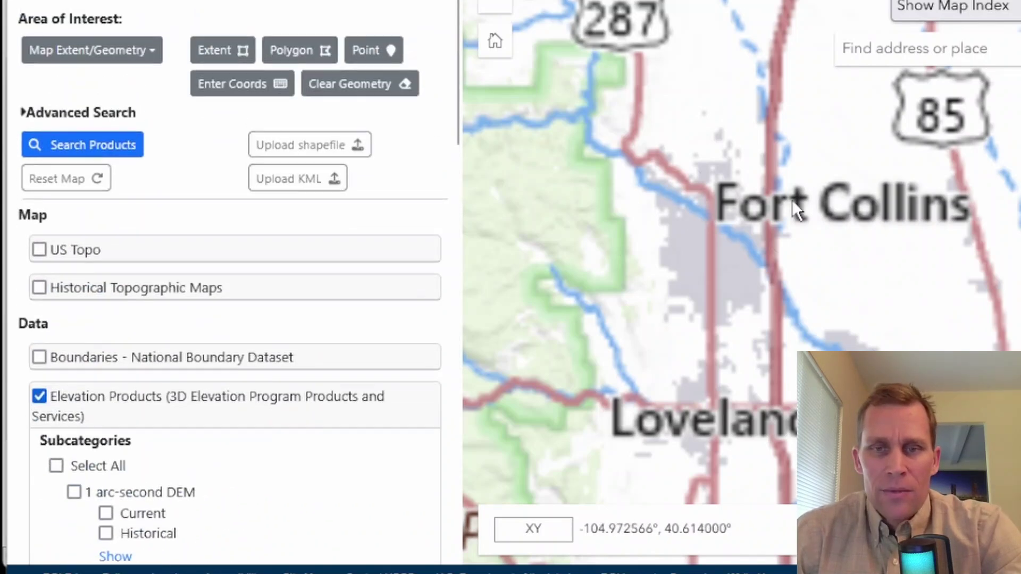
{"action": "left_click", "coordinate": [78, 150]}
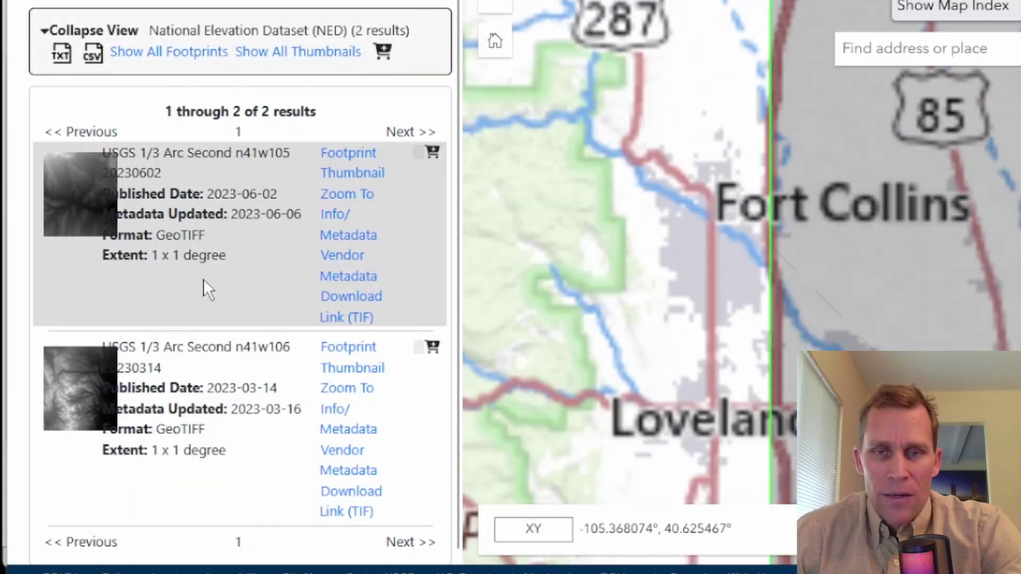
Download the n41w106 GeoTIFF tile, then dismiss the downloads list and minimize Firefox.
{"action": "mouse_move", "coordinate": [198, 368]}
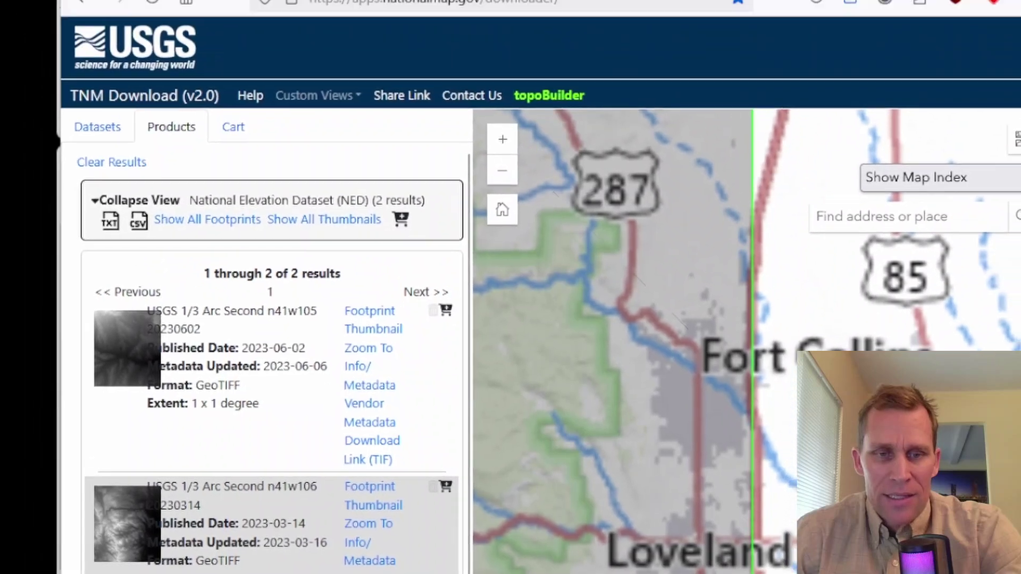
{"action": "left_click", "coordinate": [369, 573]}
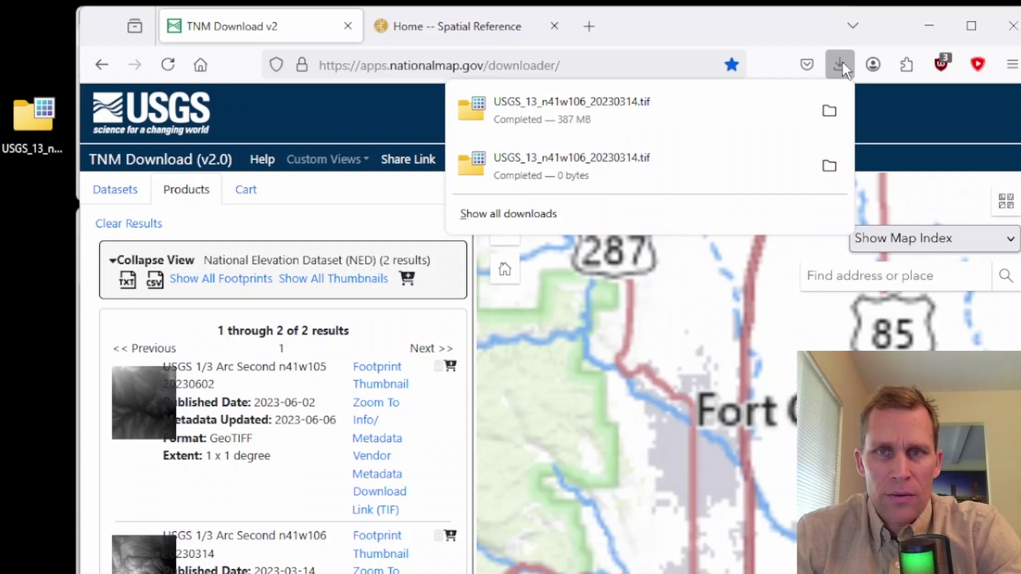
{"action": "left_click", "coordinate": [840, 63]}
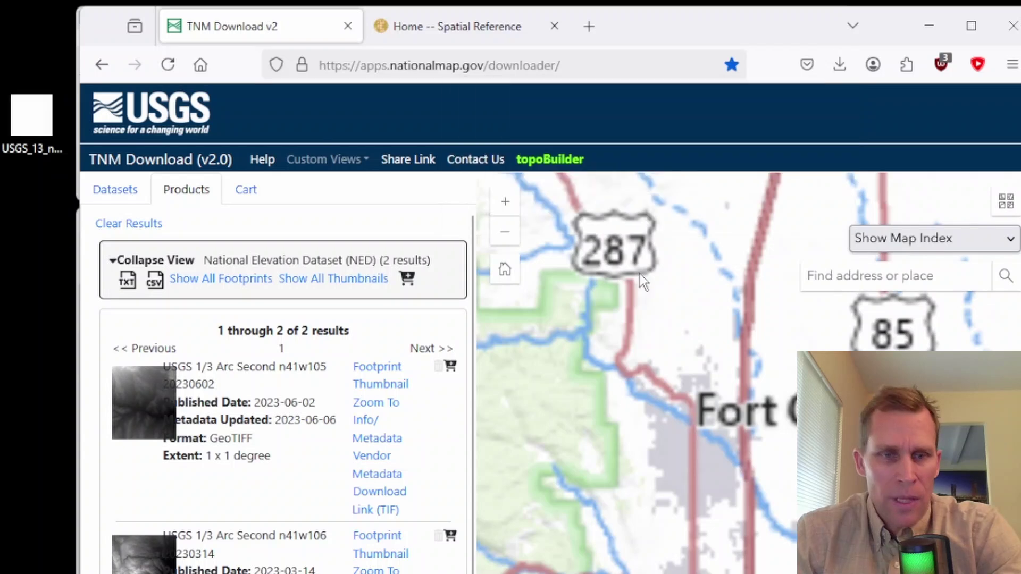
{"action": "left_click", "coordinate": [928, 26]}
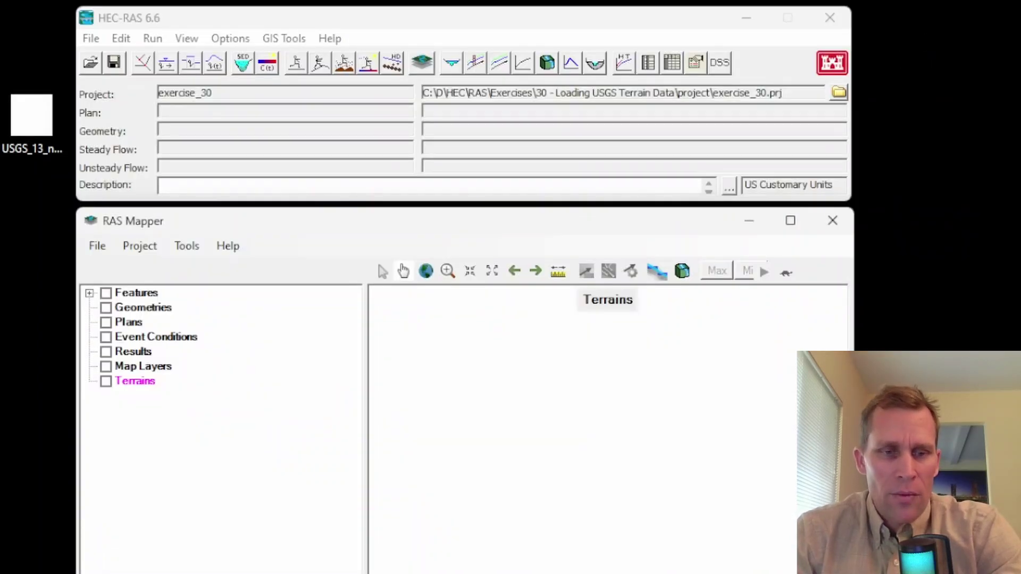
Drag USGS_13_n41w106_20230314.tif from the desktop into the 30 - Loading USGS Terrain Data\project folder.
{"action": "key", "text": "alt+Tab"}
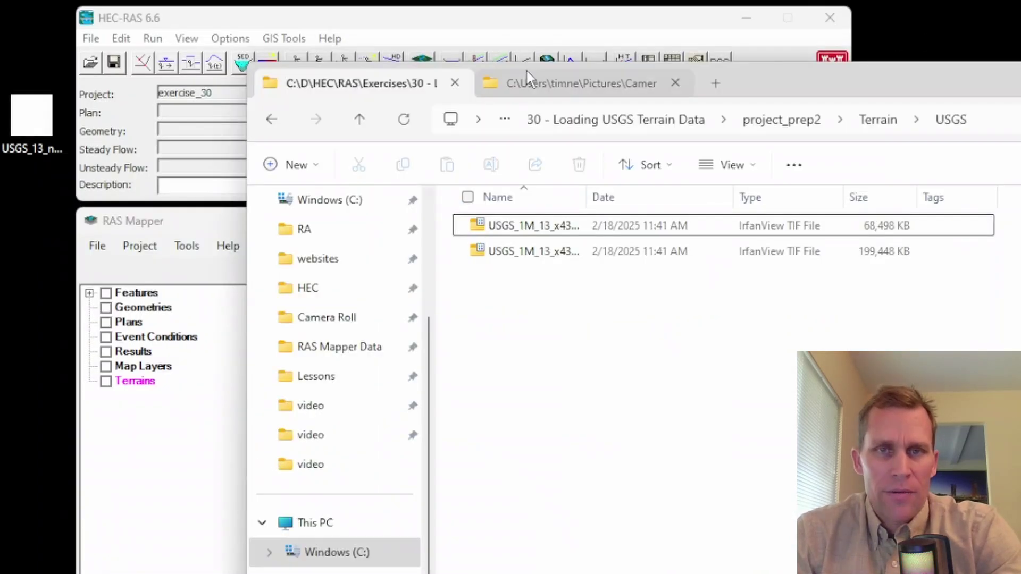
{"action": "left_click", "coordinate": [772, 122]}
{"action": "left_click", "coordinate": [757, 123]}
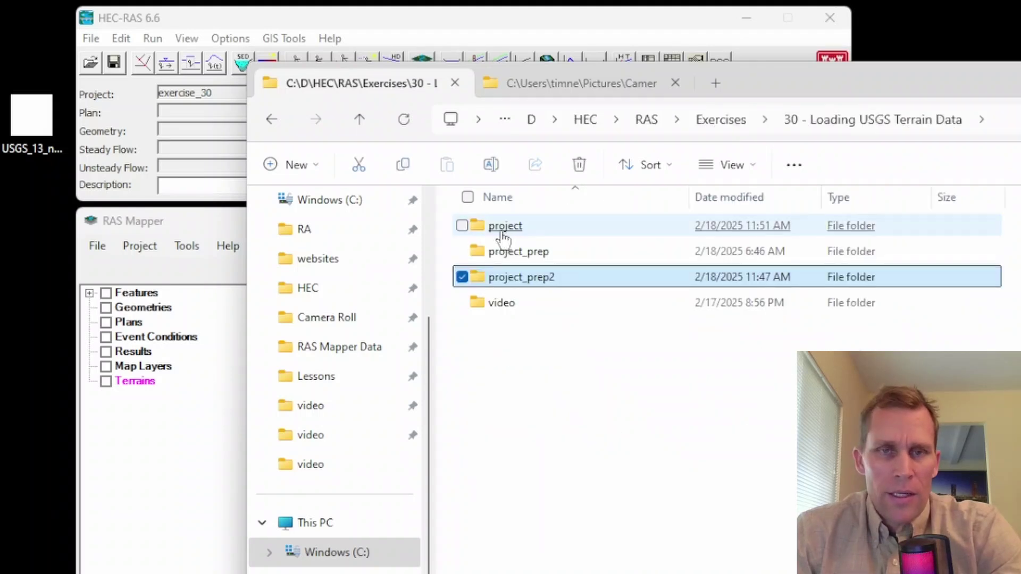
{"action": "double_click", "coordinate": [503, 234]}
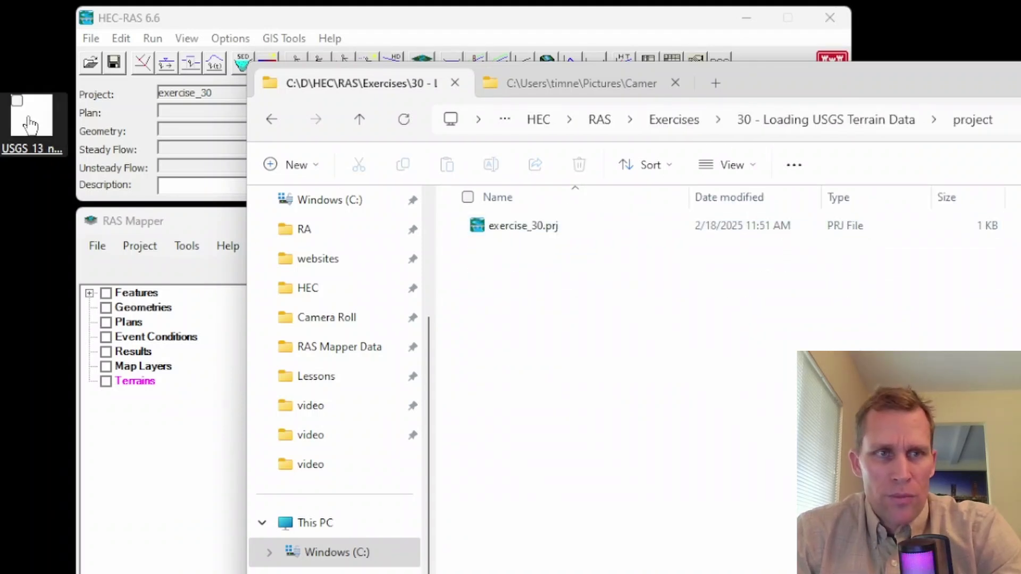
{"action": "left_click_drag", "start_coordinate": [30, 125], "coordinate": [577, 382]}
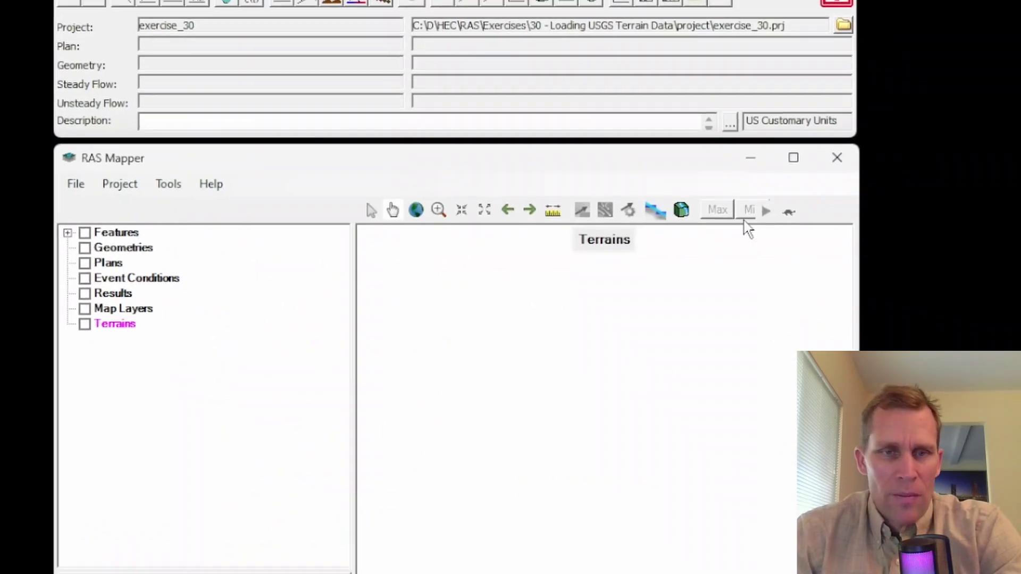
Start a new RAS terrain from the n41w106 TIF with Meters to Feet vertical conversion.
{"action": "right_click", "coordinate": [84, 209]}
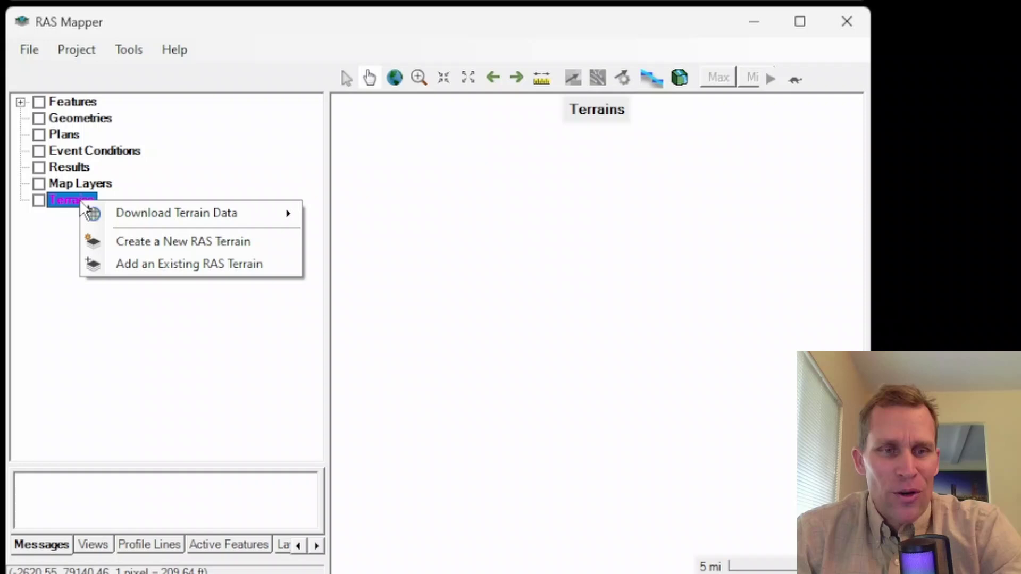
{"action": "left_click", "coordinate": [138, 241]}
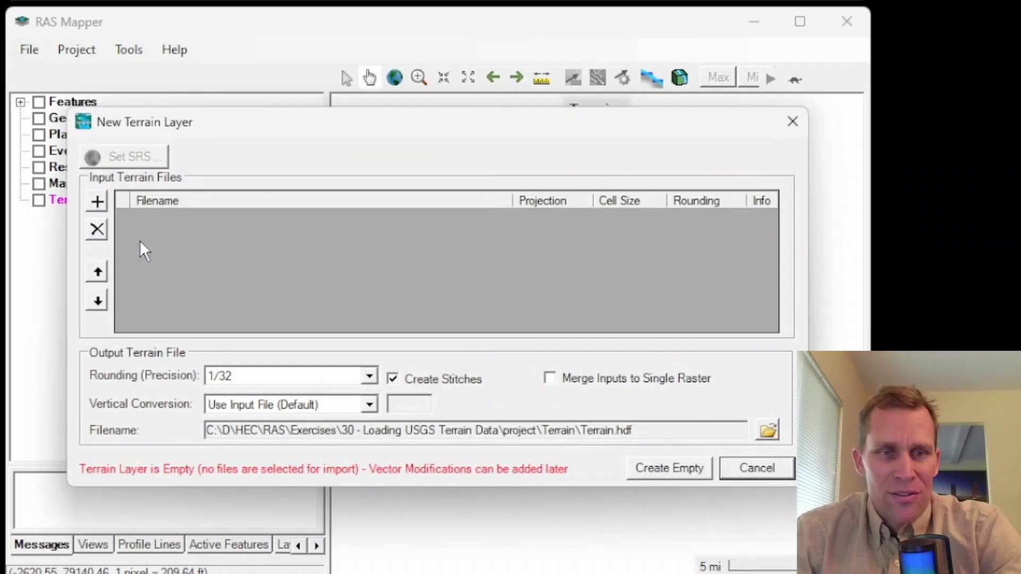
{"action": "left_click", "coordinate": [96, 203]}
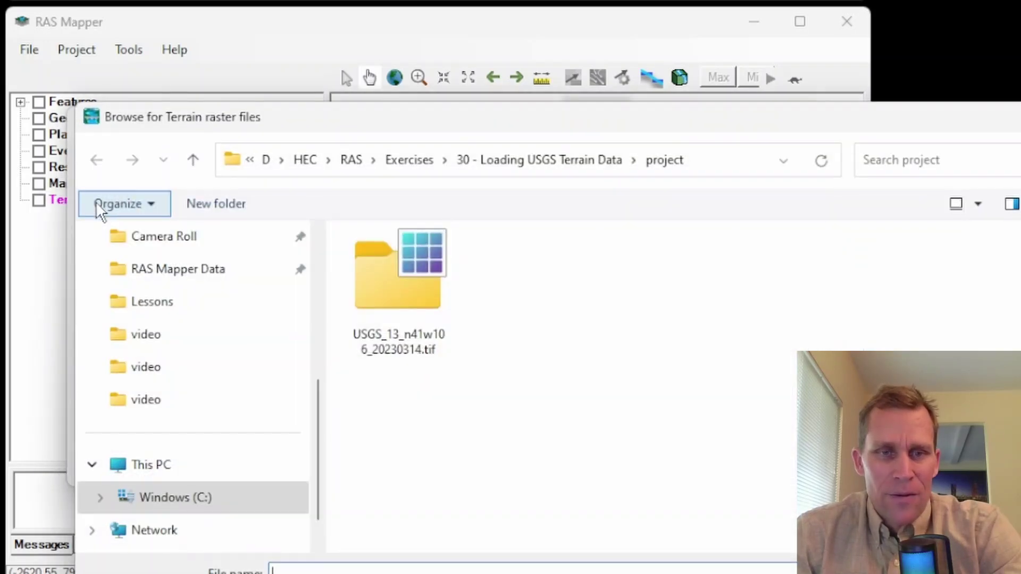
{"action": "double_click", "coordinate": [380, 299]}
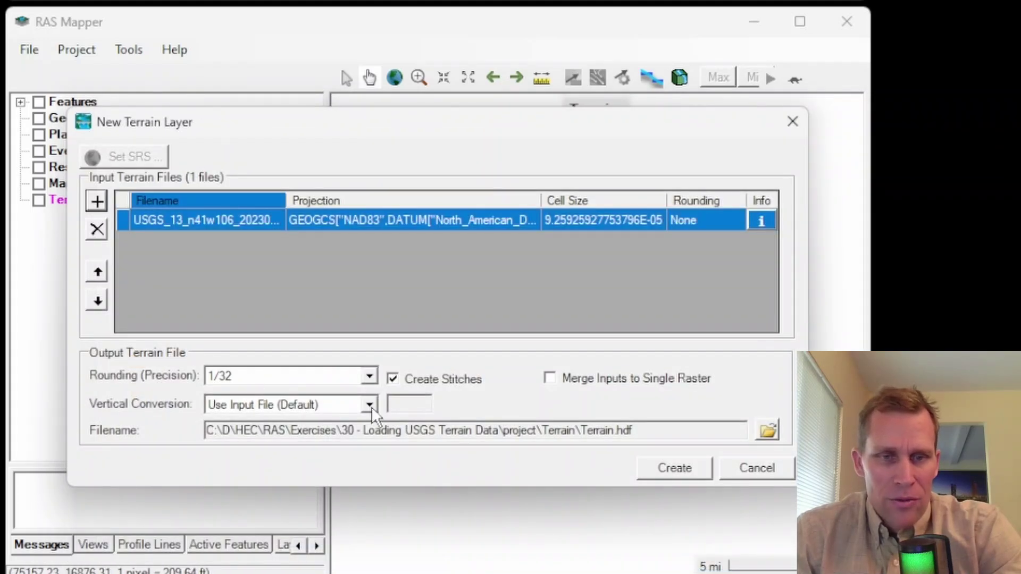
{"action": "left_click", "coordinate": [369, 405]}
{"action": "left_click", "coordinate": [295, 434]}
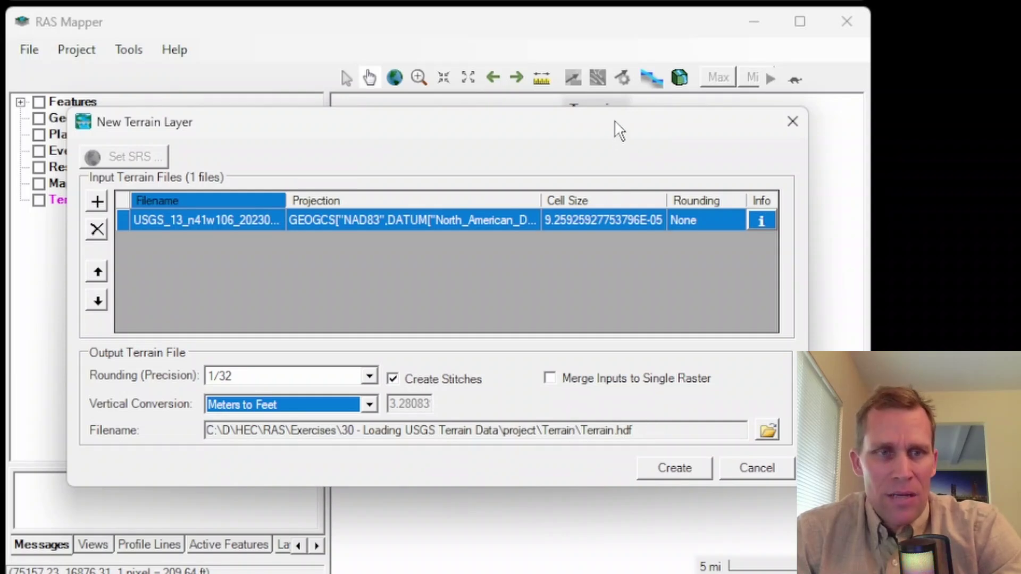
{"action": "left_click_drag", "start_coordinate": [614, 122], "coordinate": [623, 66]}
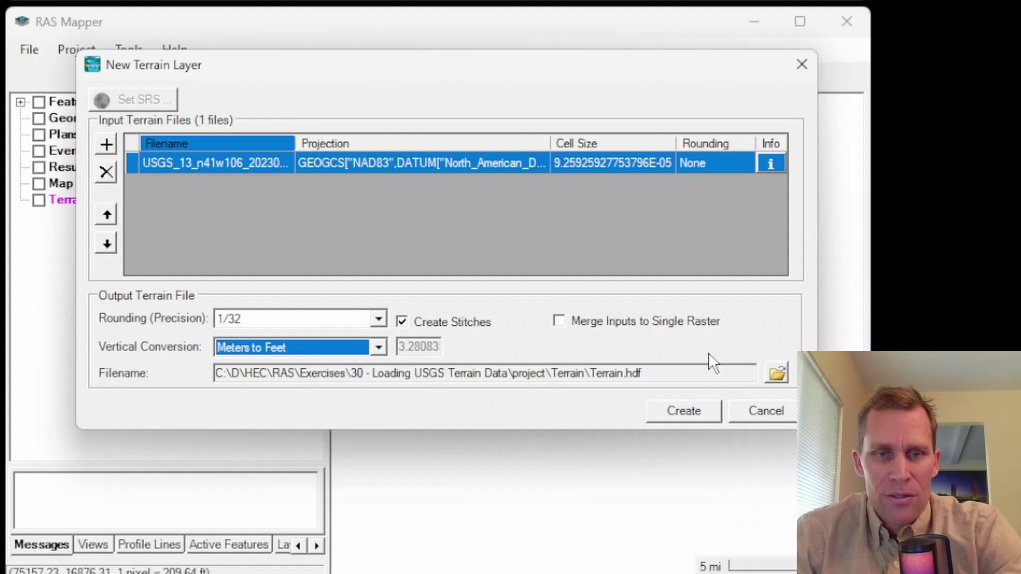
Name the output terrain file 10m_data and build the terrain.
{"action": "left_click_drag", "start_coordinate": [549, 375], "coordinate": [585, 375]}
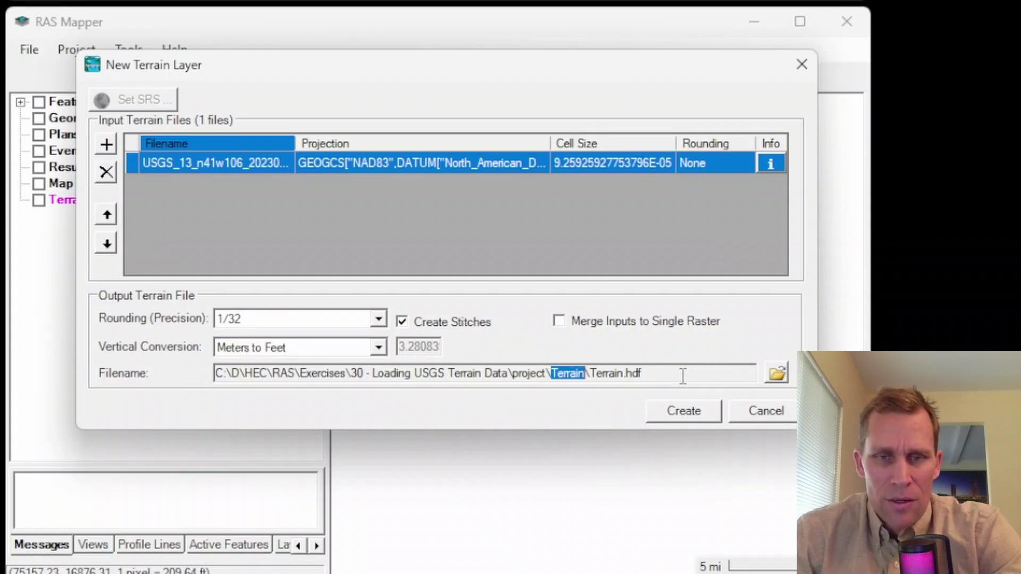
{"action": "left_click", "coordinate": [656, 375]}
{"action": "key", "text": "shift+Left"}
{"action": "key", "text": "shift+Left"}
{"action": "key", "text": "shift+Left"}
{"action": "key", "text": "shift+Left"}
{"action": "key", "text": "shift+Left"}
{"action": "key", "text": "shift+Left"}
{"action": "key", "text": "shift+Left"}
{"action": "key", "text": "shift+Left"}
{"action": "key", "text": "shift+Left"}
{"action": "key", "text": "shift+Left"}
{"action": "key", "text": "shift+Left"}
{"action": "key", "text": "shift+Left"}
{"action": "left_click", "coordinate": [657, 375]}
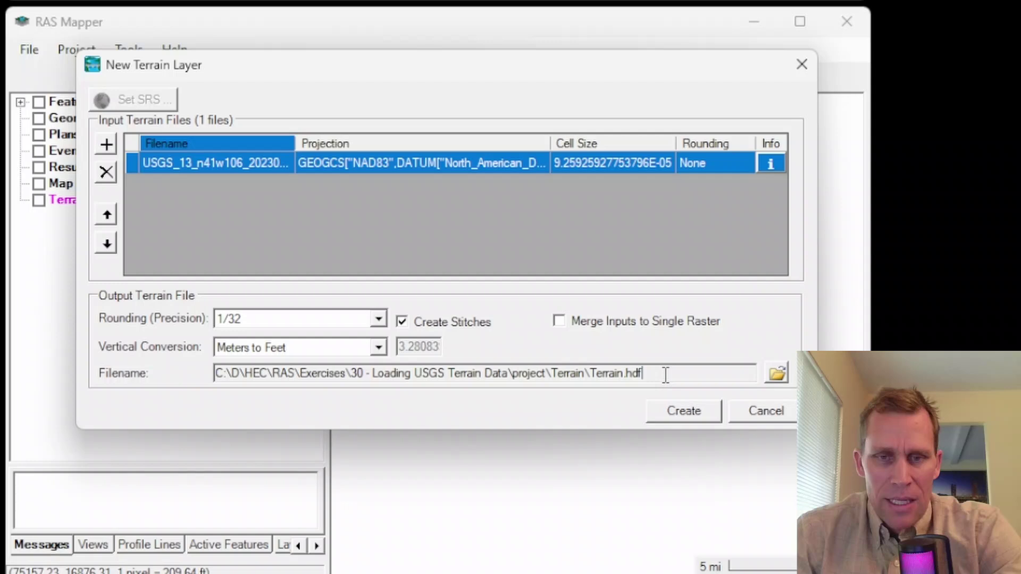
{"action": "left_click", "coordinate": [777, 372]}
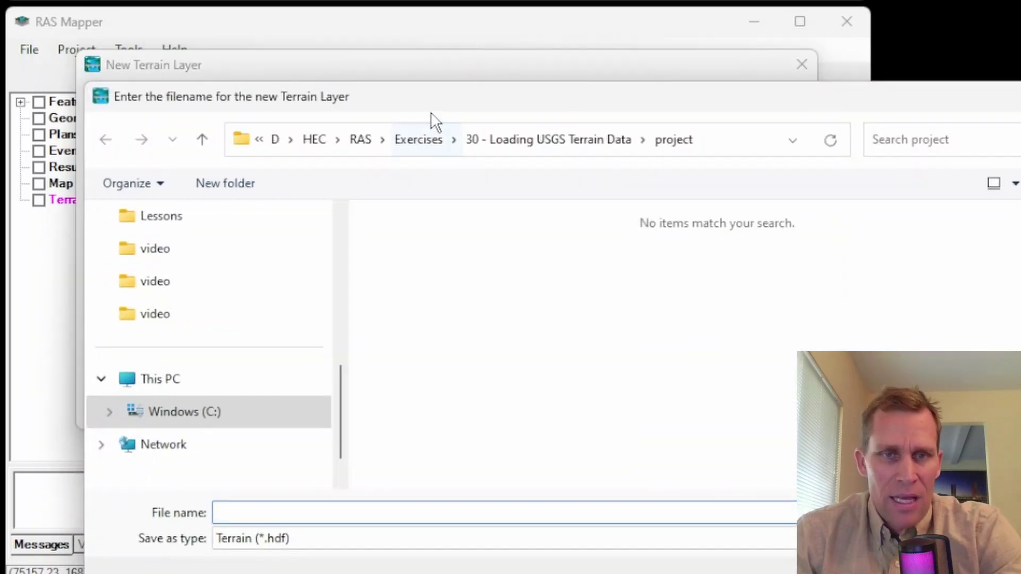
{"action": "left_click_drag", "start_coordinate": [431, 107], "coordinate": [425, 7]}
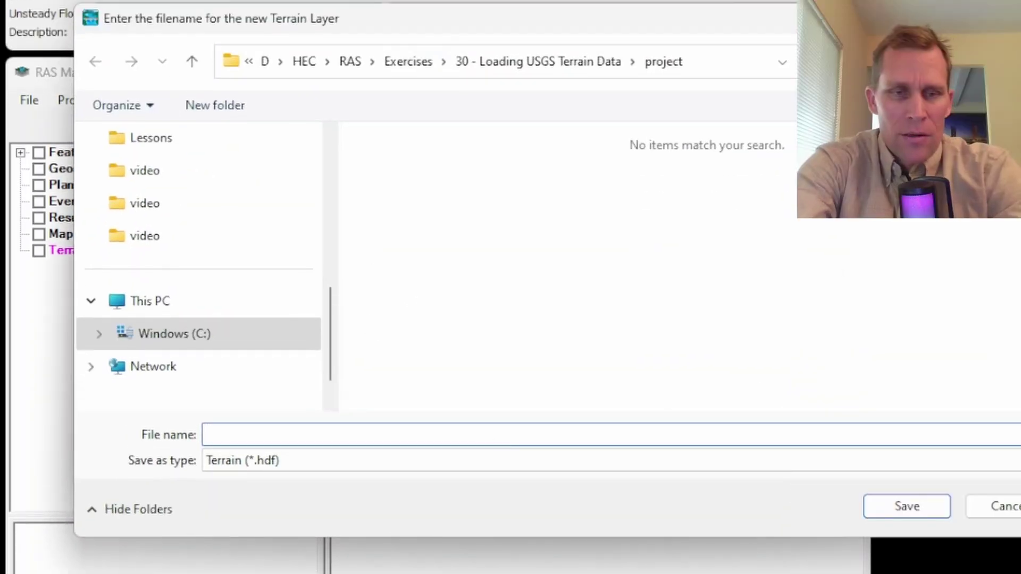
{"action": "type", "text": "10m_data"}
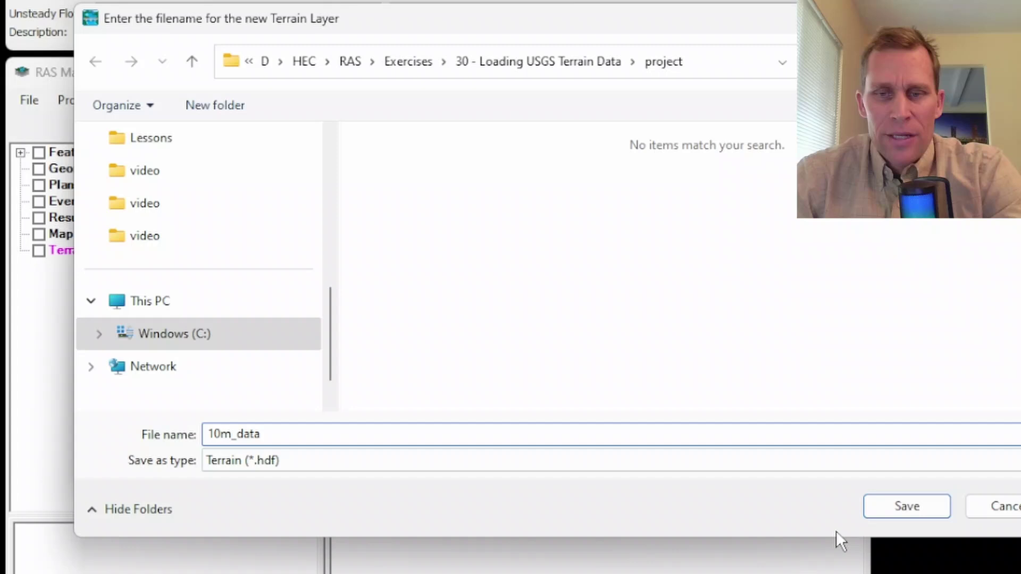
{"action": "left_click", "coordinate": [903, 509]}
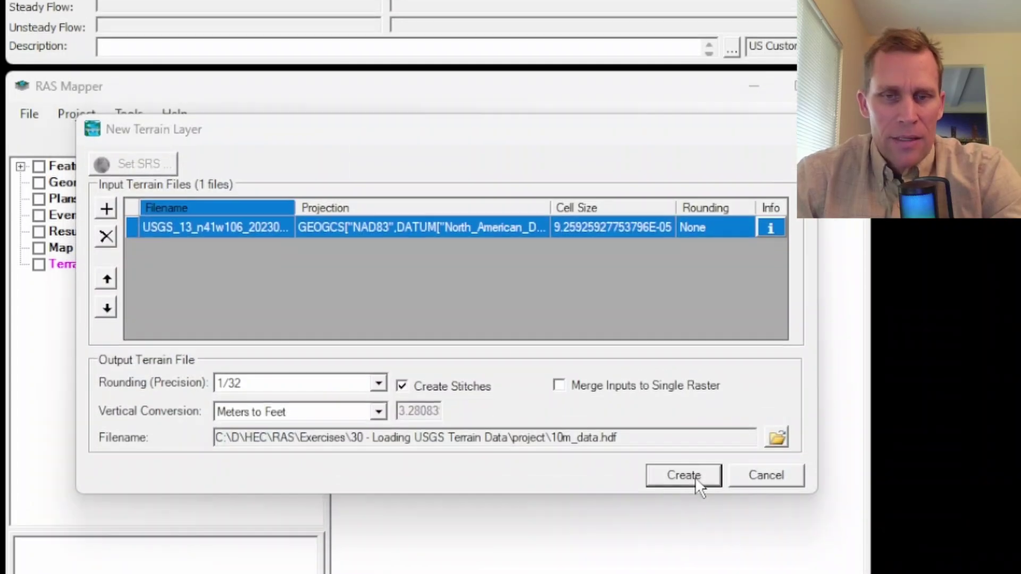
{"action": "left_click", "coordinate": [693, 463]}
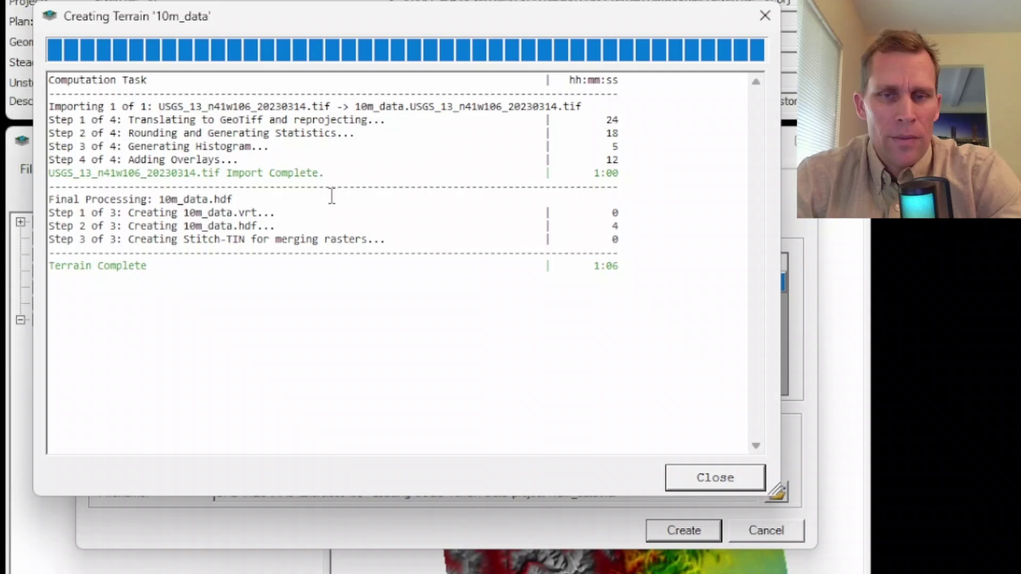
Close the Creating Terrain report to show 10m_data on the map, elevations about 7,100–10,700 ft.
{"action": "left_click", "coordinate": [715, 477]}
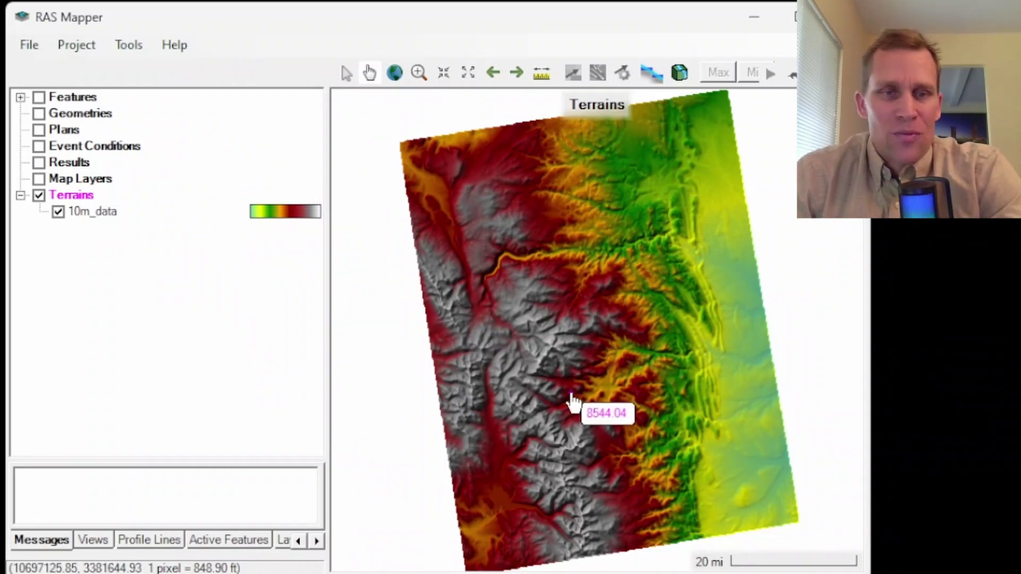
Check the project's NAD83 / California zone 3 projection file, then open spatialreference.org from RAS Mapper Options.
{"action": "left_click", "coordinate": [87, 51]}
{"action": "left_click", "coordinate": [95, 74]}
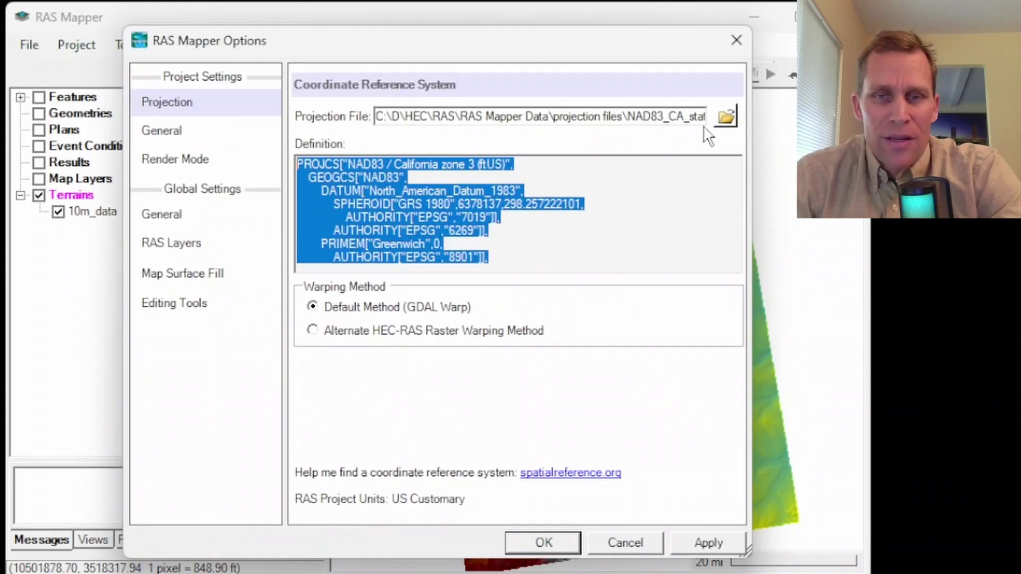
{"action": "left_click", "coordinate": [725, 117]}
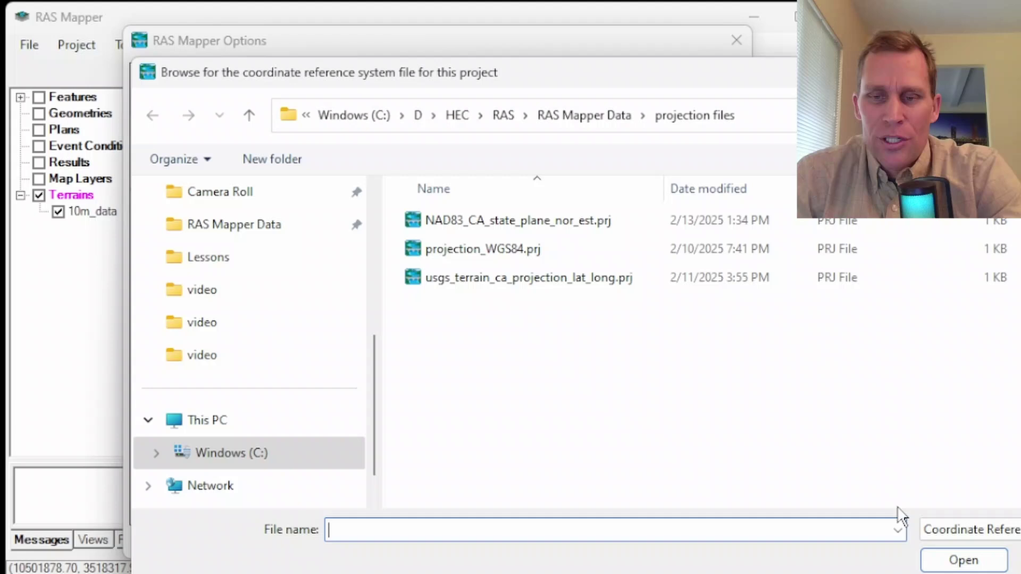
{"action": "left_click", "coordinate": [963, 560]}
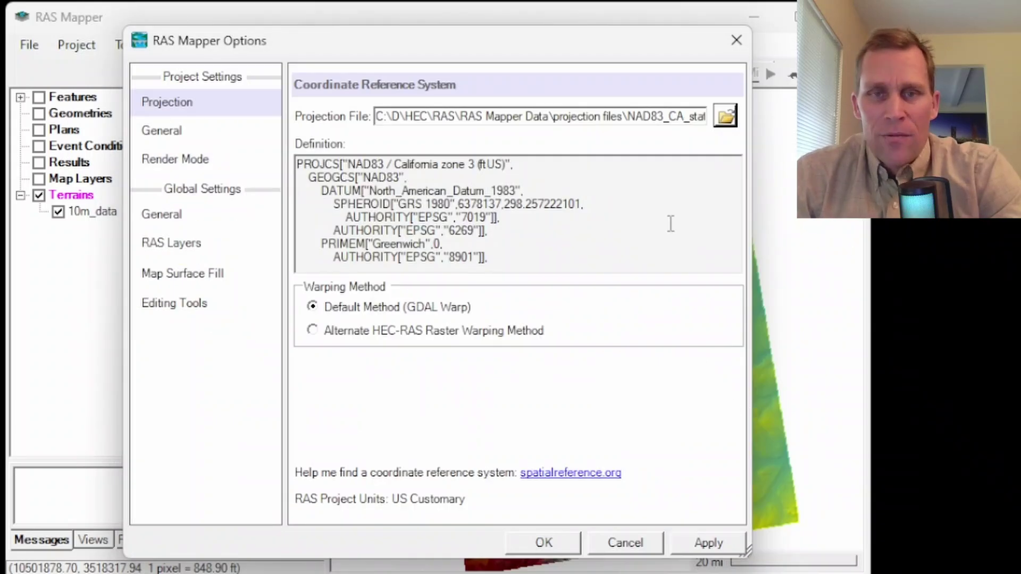
{"action": "left_click_drag", "start_coordinate": [610, 53], "coordinate": [615, 37]}
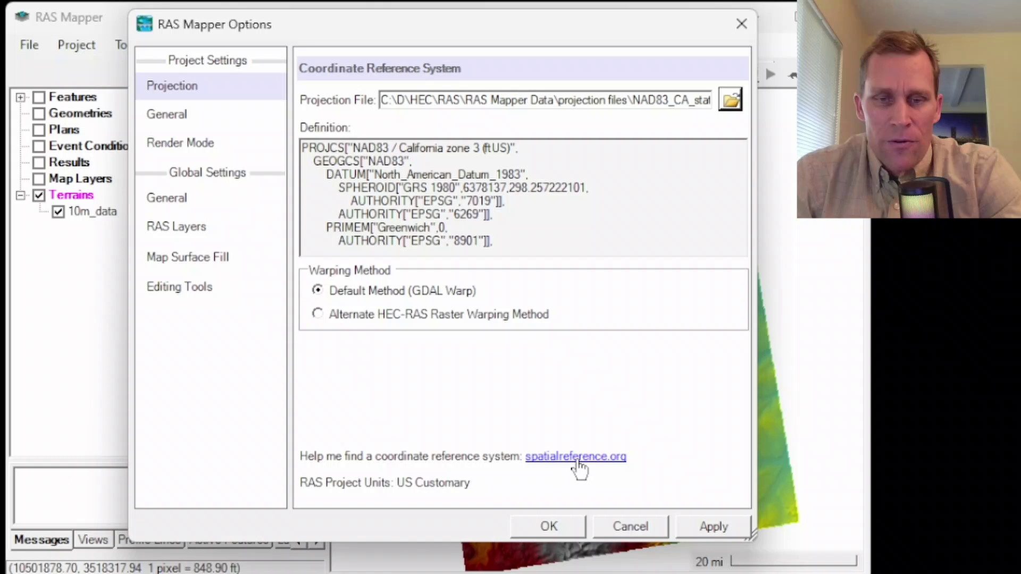
{"action": "left_click", "coordinate": [586, 460]}
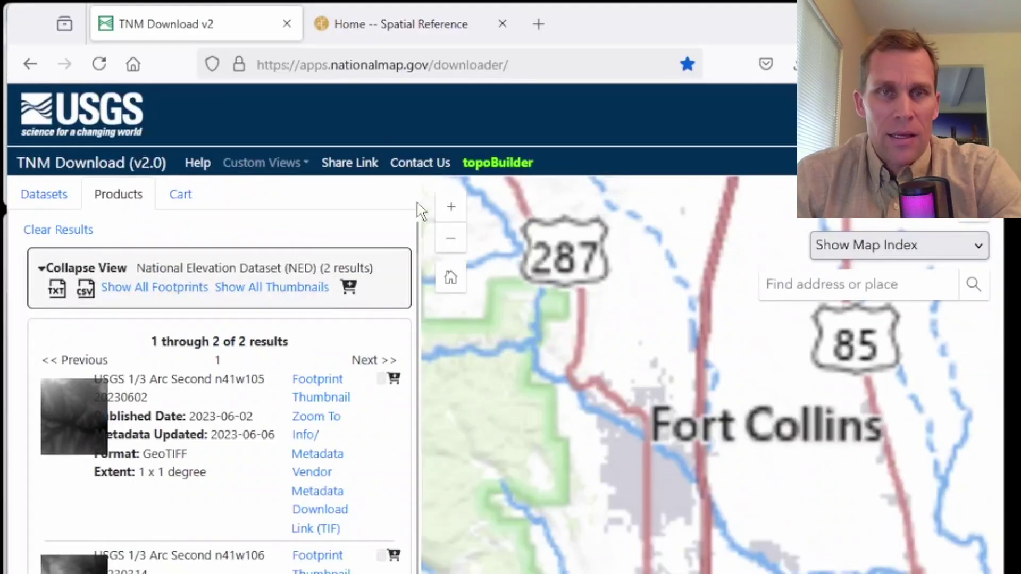
Search the EPSG references on spatialreference.org for 'colorado', listing the 30 matches.
{"action": "left_click", "coordinate": [363, 31]}
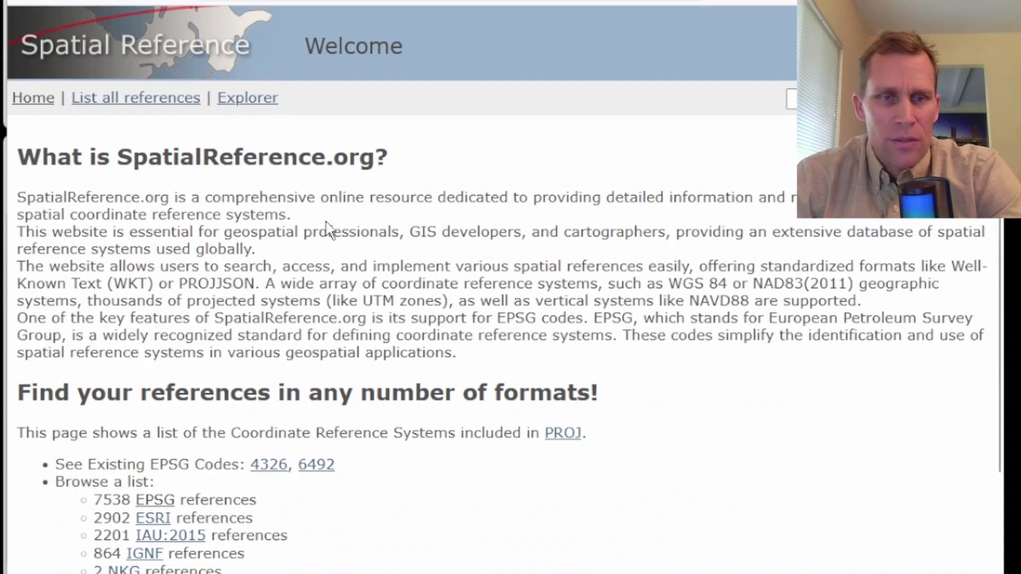
{"action": "left_click", "coordinate": [154, 503]}
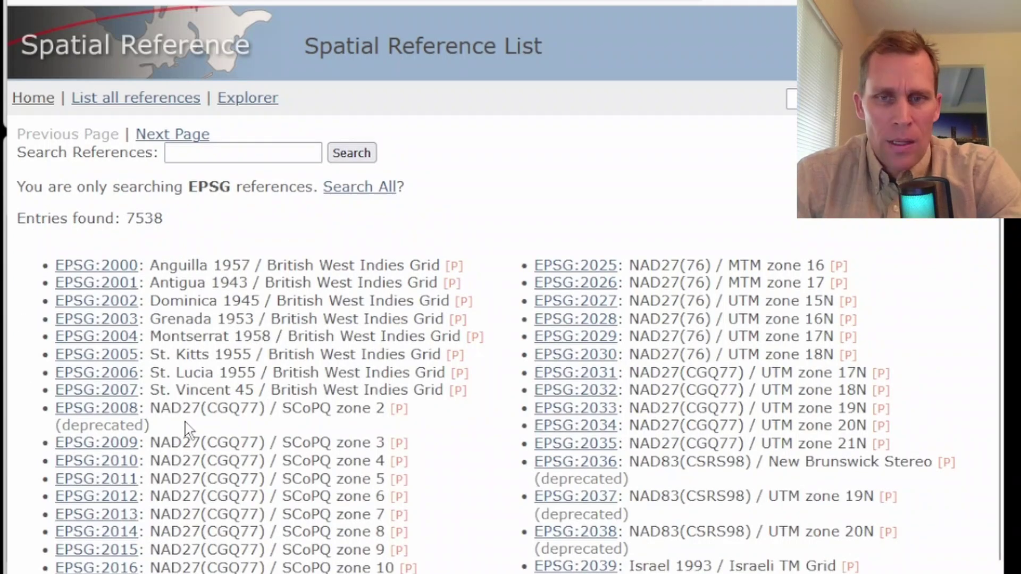
{"action": "left_click", "coordinate": [203, 154]}
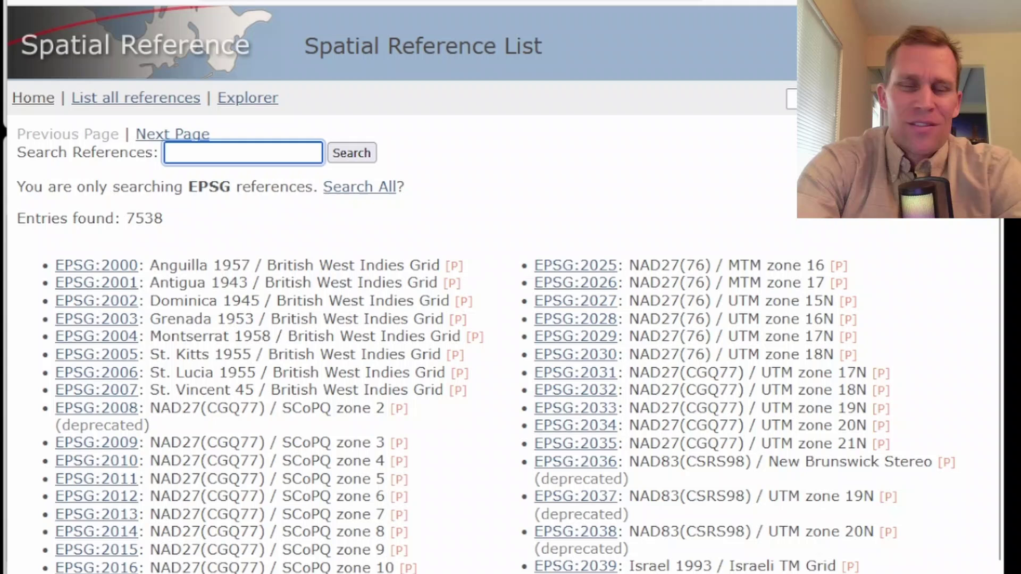
{"action": "type", "text": "color"}
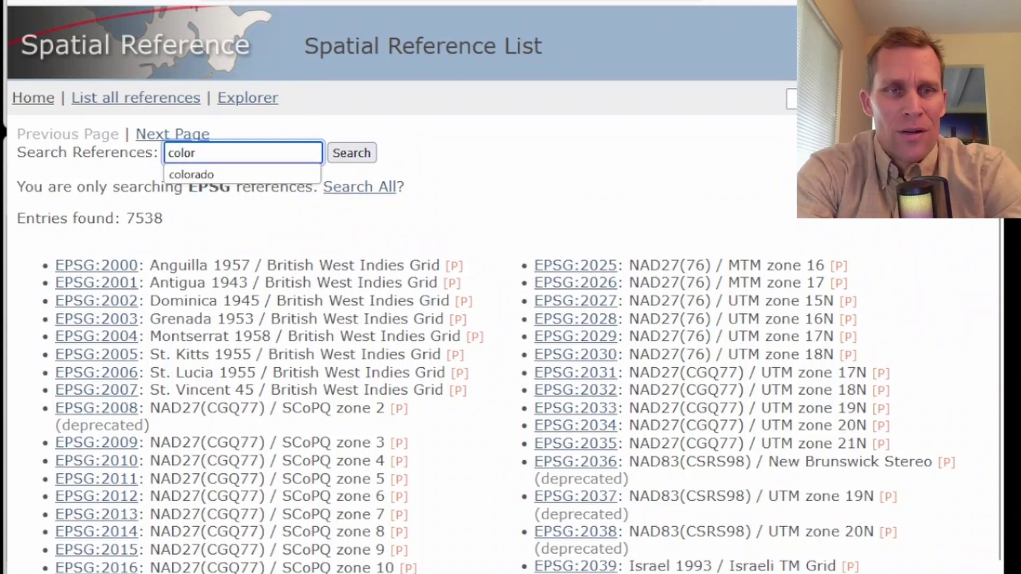
{"action": "type", "text": "a"}
{"action": "key", "text": "Down"}
{"action": "key", "text": "Return"}
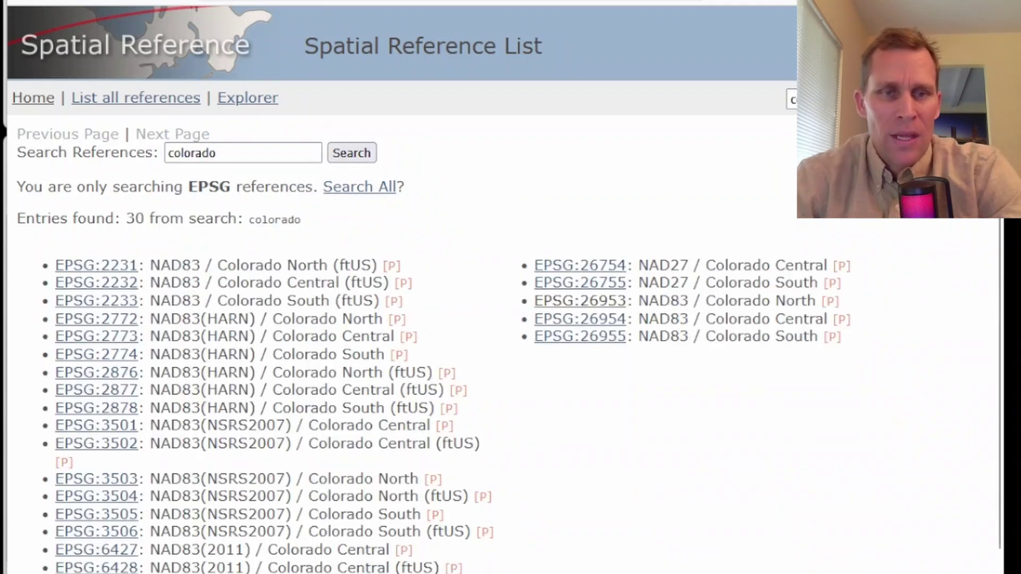
{"action": "scroll", "coordinate": [270, 261], "scroll_direction": "down", "scroll_amount": 3}
{"action": "scroll", "coordinate": [298, 336], "scroll_direction": "up", "scroll_amount": 3}
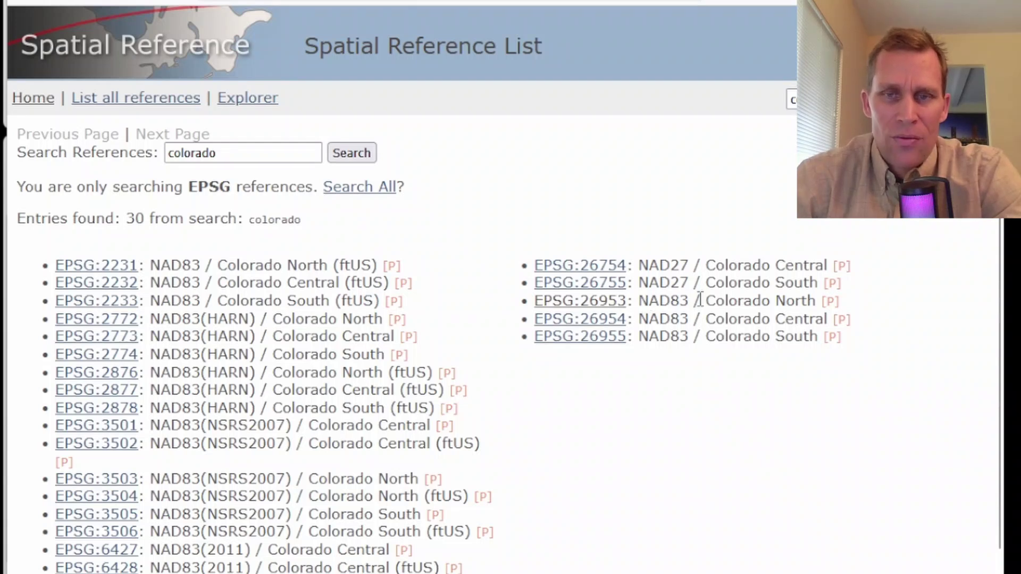
Open the EPSG:26953 NAD83 / Colorado North page and highlight its WGS84 bounds and covered counties.
{"action": "left_click", "coordinate": [600, 301]}
{"action": "scroll", "coordinate": [604, 265], "scroll_direction": "down", "scroll_amount": 2}
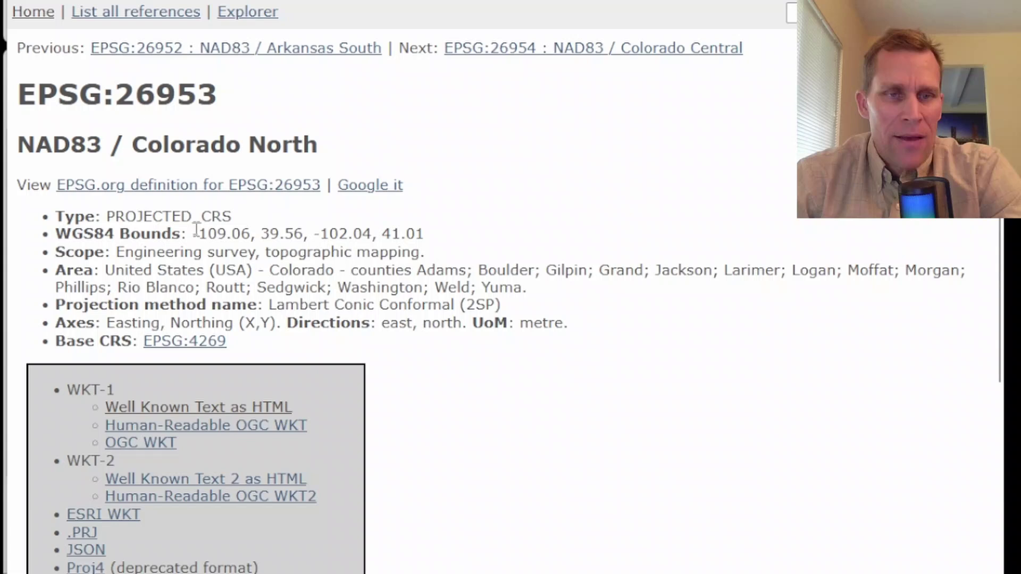
{"action": "left_click_drag", "start_coordinate": [184, 234], "coordinate": [424, 234]}
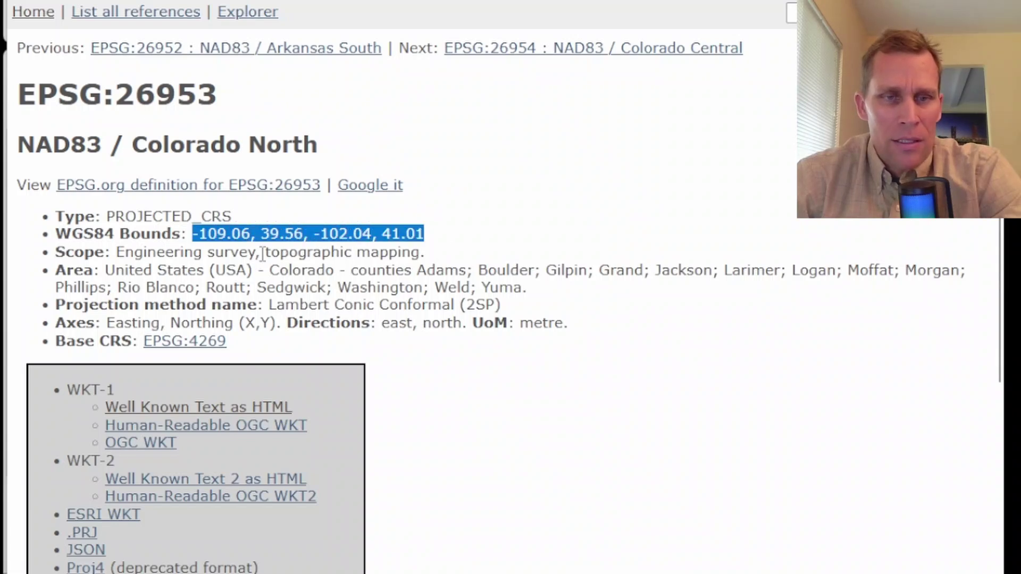
{"action": "left_click_drag", "start_coordinate": [256, 252], "coordinate": [491, 279]}
{"action": "scroll", "coordinate": [492, 279], "scroll_direction": "down", "scroll_amount": 5}
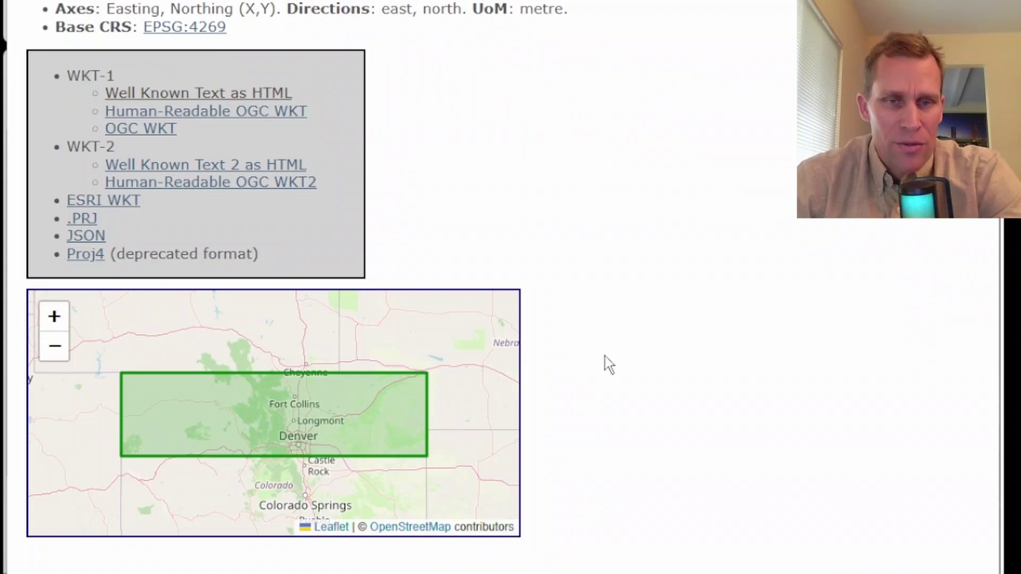
Zoom and pan the coverage map to inspect the green EPSG:26953 bounds box over northern Colorado.
{"action": "left_click", "coordinate": [52, 328]}
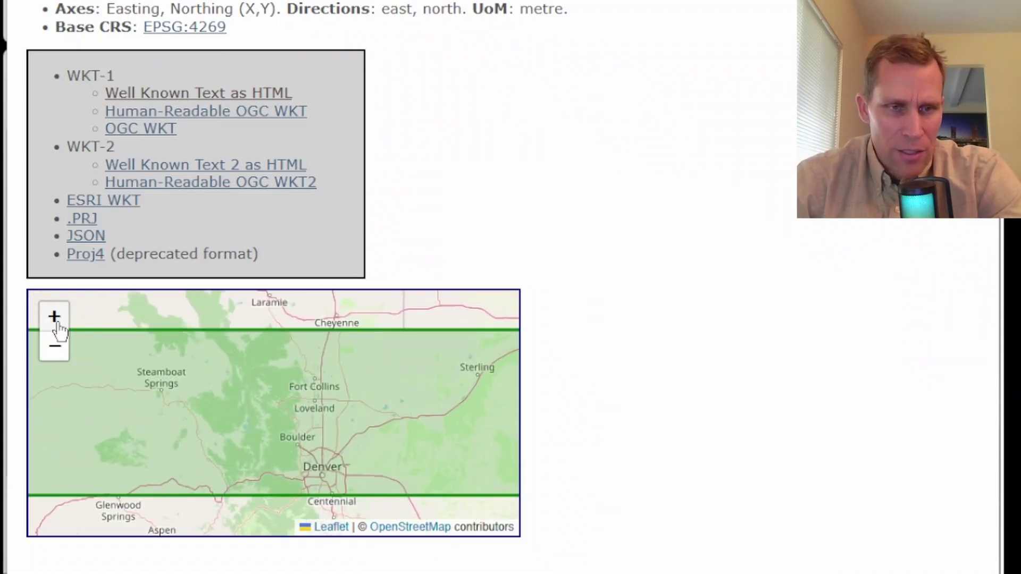
{"action": "left_click", "coordinate": [56, 350]}
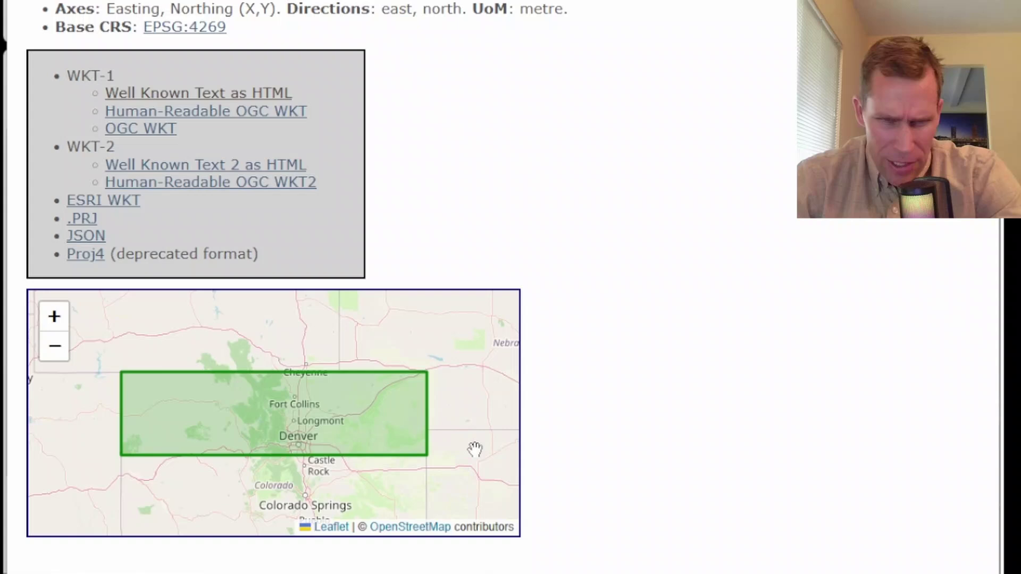
{"action": "left_click_drag", "start_coordinate": [474, 449], "coordinate": [461, 423]}
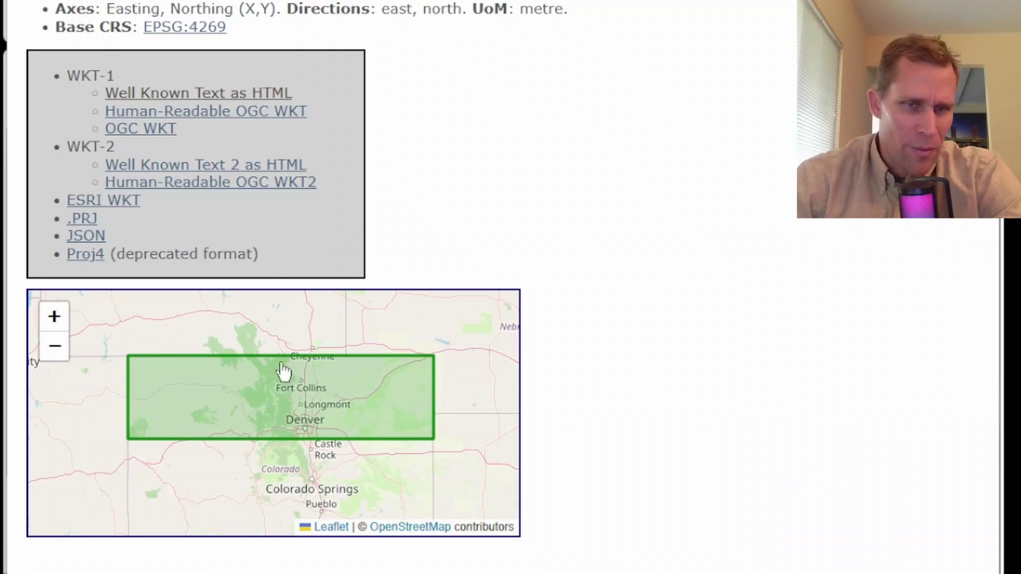
{"action": "scroll", "coordinate": [308, 360], "scroll_direction": "up", "scroll_amount": 2}
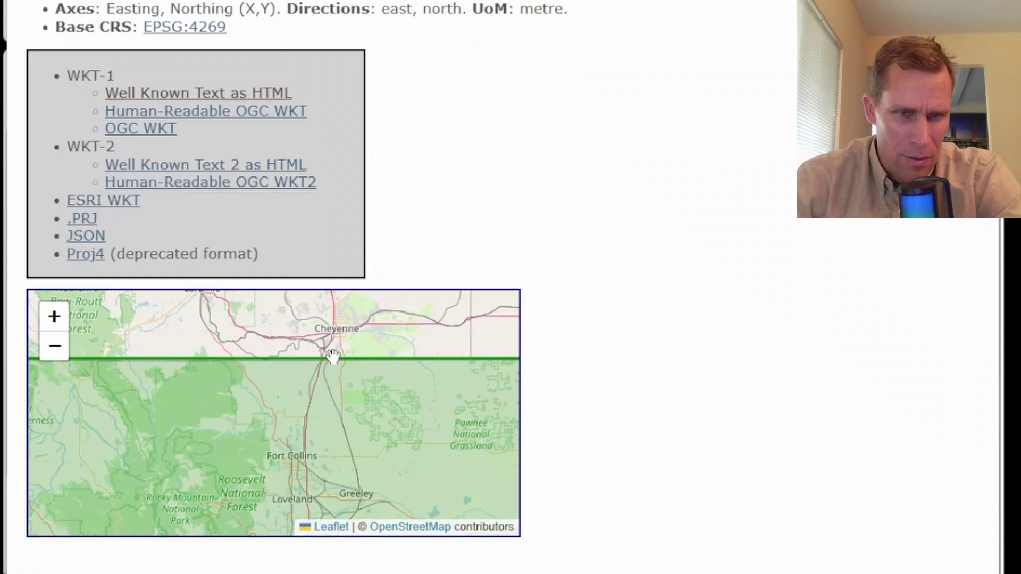
{"action": "scroll", "coordinate": [335, 361], "scroll_direction": "down", "scroll_amount": 2}
{"action": "scroll", "coordinate": [365, 336], "scroll_direction": "up", "scroll_amount": 1}
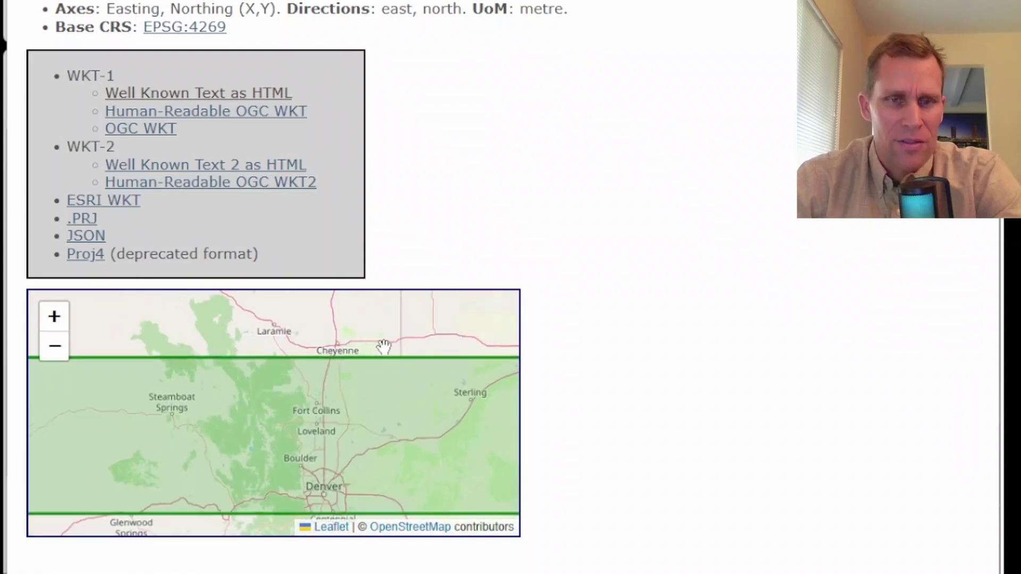
{"action": "scroll", "coordinate": [404, 356], "scroll_direction": "down", "scroll_amount": 1}
{"action": "left_click_drag", "start_coordinate": [495, 484], "coordinate": [493, 425]}
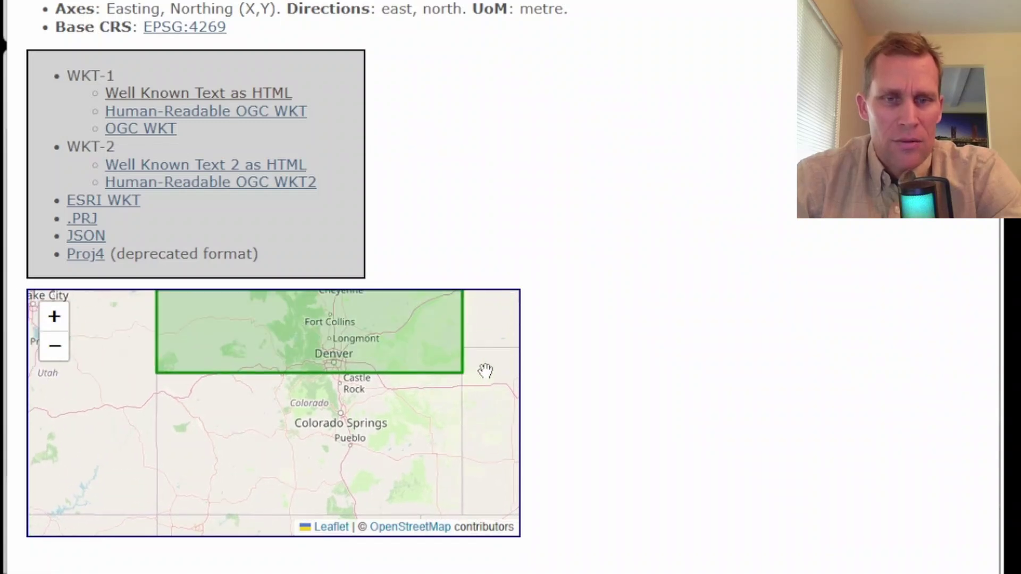
{"action": "left_click_drag", "start_coordinate": [485, 370], "coordinate": [504, 453]}
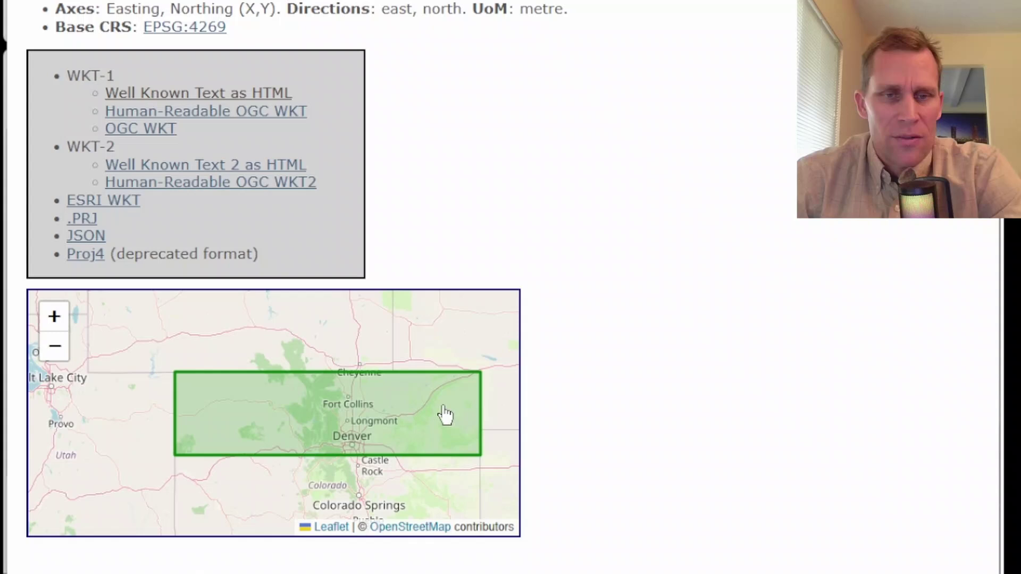
{"action": "scroll", "coordinate": [542, 219], "scroll_direction": "up", "scroll_amount": 5}
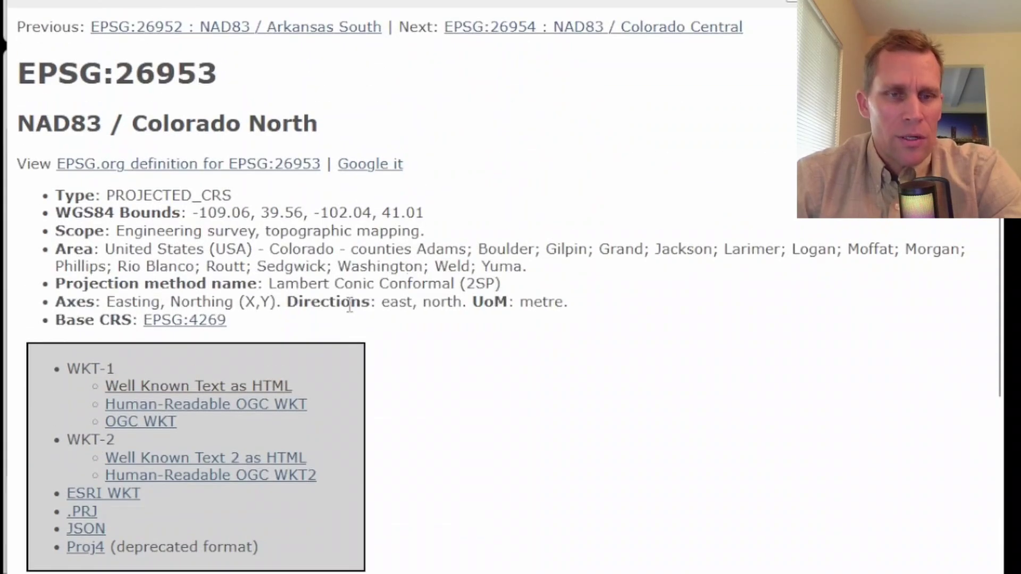
Display the EPSG:26953 Well Known Text and copy the entire definition.
{"action": "left_click", "coordinate": [206, 391]}
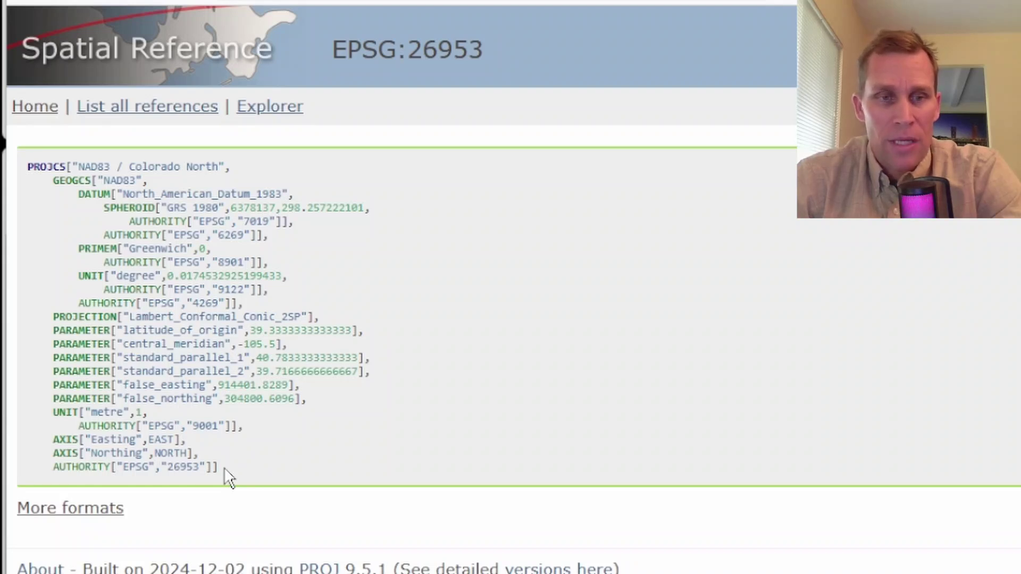
{"action": "left_click_drag", "start_coordinate": [225, 467], "coordinate": [22, 170]}
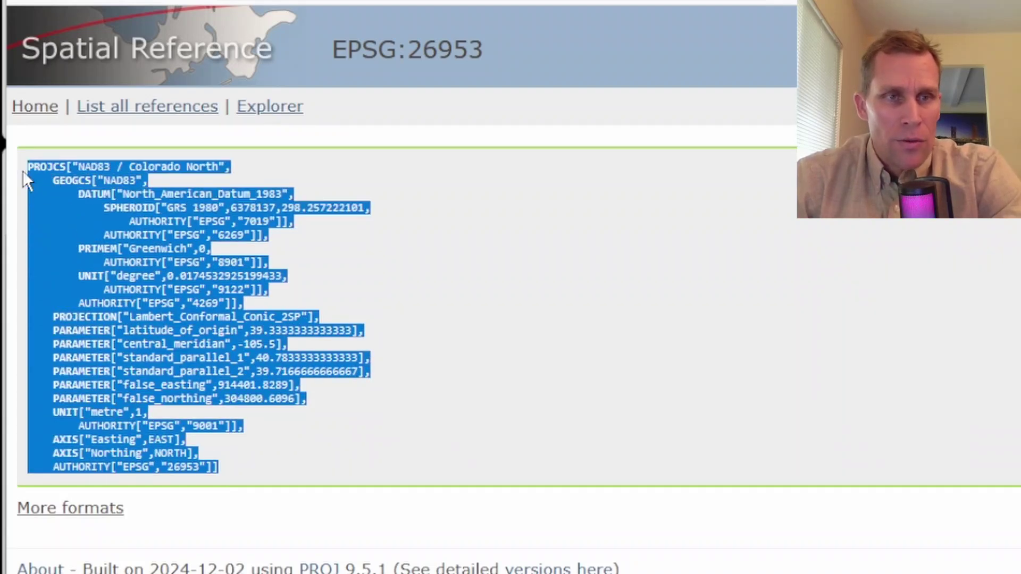
{"action": "right_click", "coordinate": [146, 234]}
{"action": "left_click", "coordinate": [184, 259]}
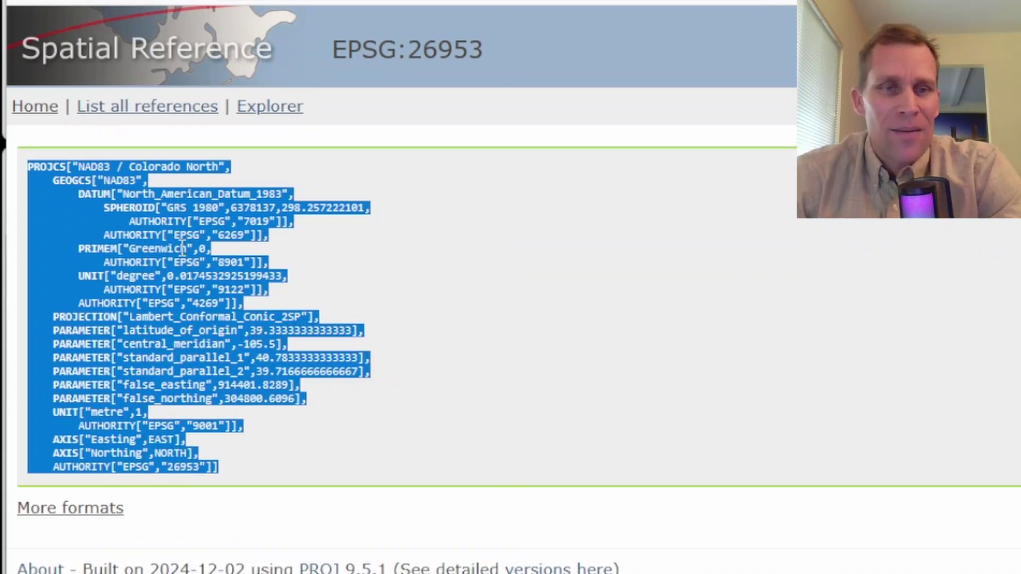
{"action": "key", "text": "alt+Tab"}
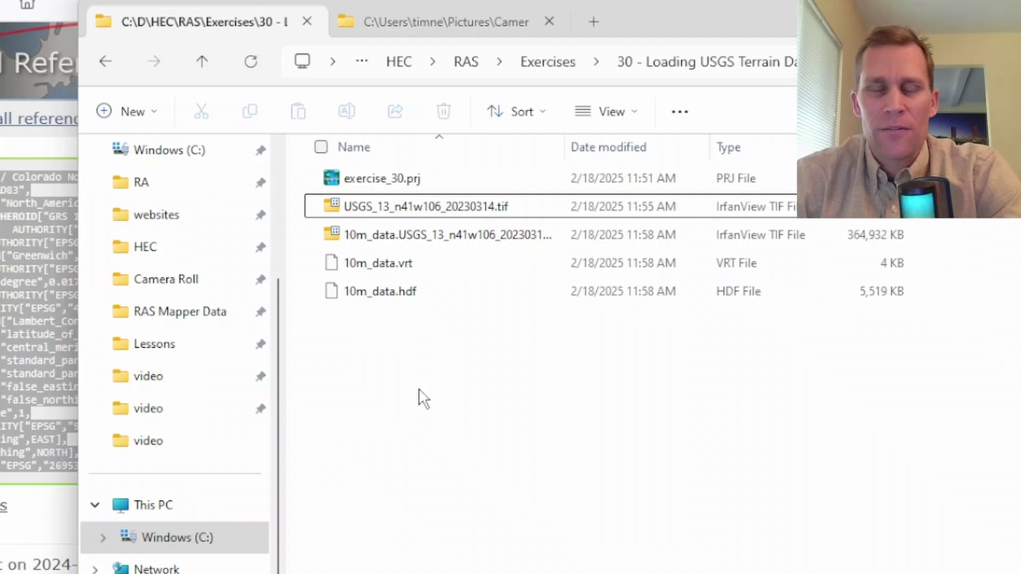
Create a new text document in the project folder, starting its name with 'EPSG.'.
{"action": "right_click", "coordinate": [401, 389]}
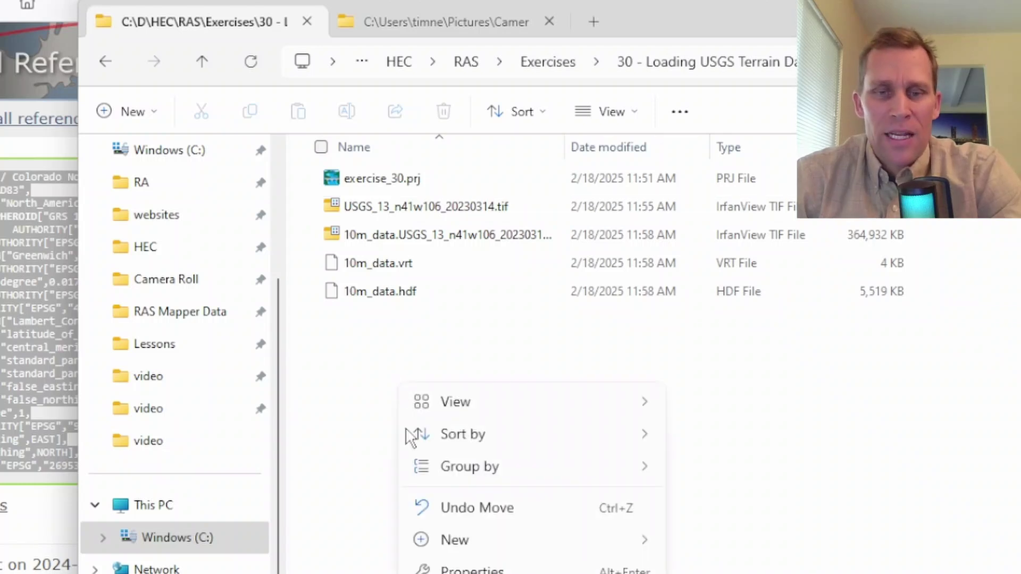
{"action": "mouse_move", "coordinate": [470, 540]}
{"action": "left_click", "coordinate": [732, 442]}
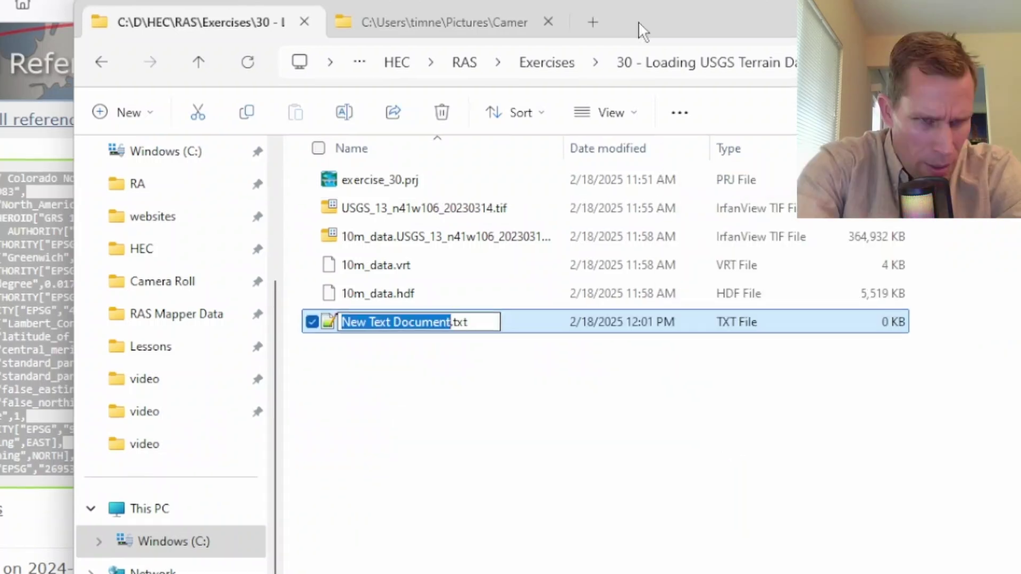
{"action": "type", "text": "EP"}
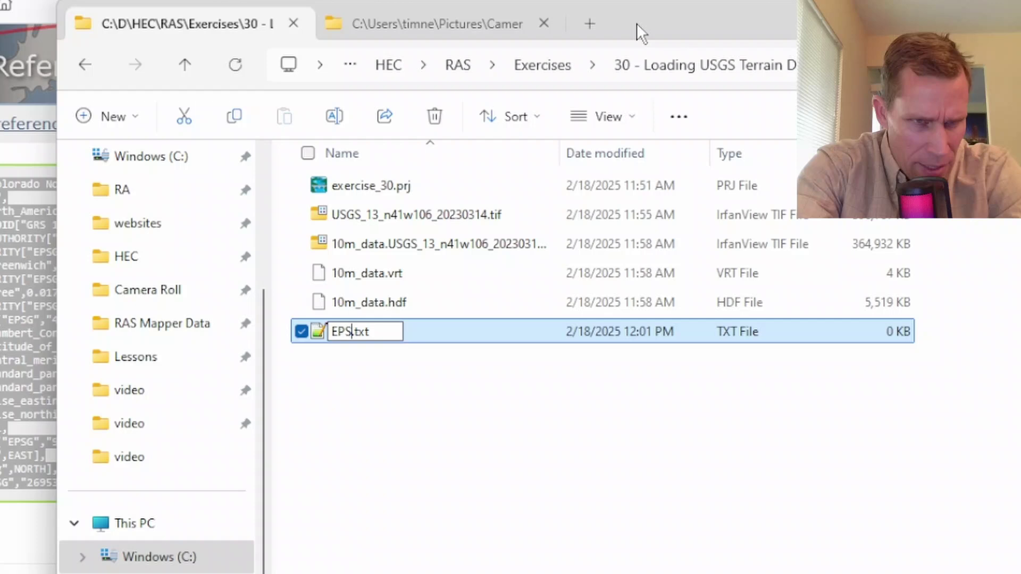
{"action": "type", "text": "SG."}
{"action": "key", "text": "Return"}
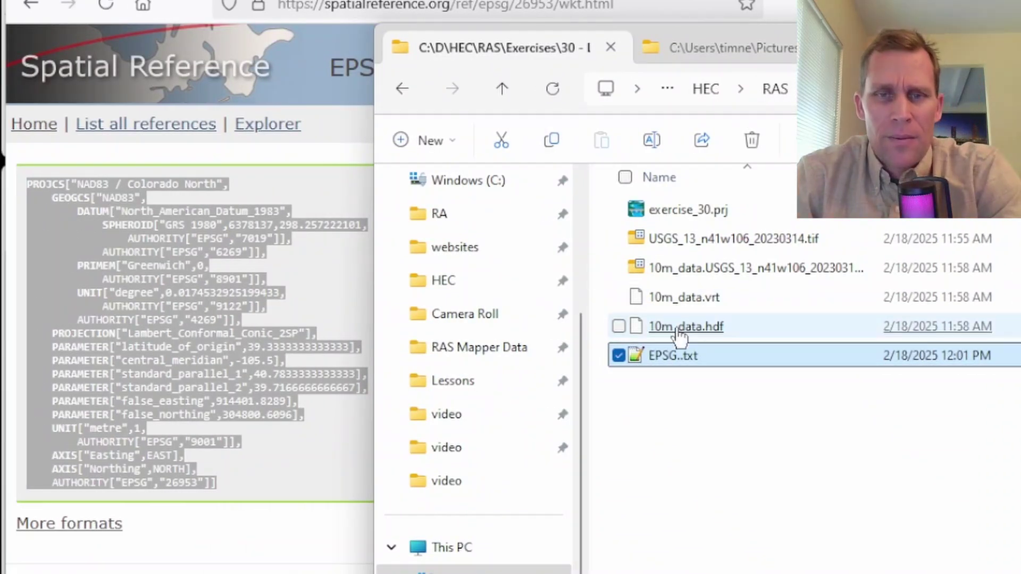
Rename the file to EPSG.26953_northern_colorado.prj, accepting the extension change.
{"action": "right_click", "coordinate": [668, 353]}
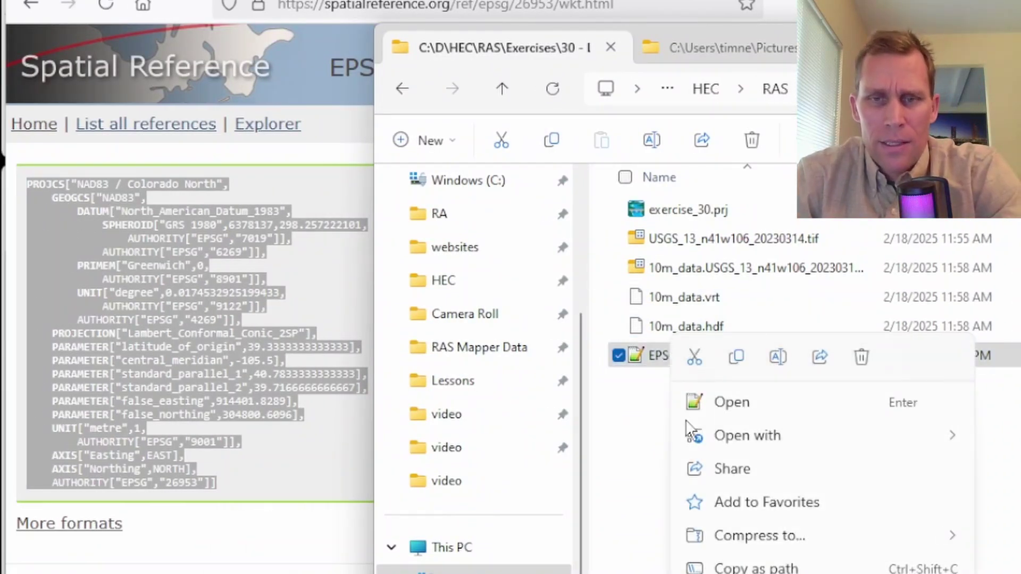
{"action": "left_click", "coordinate": [779, 356]}
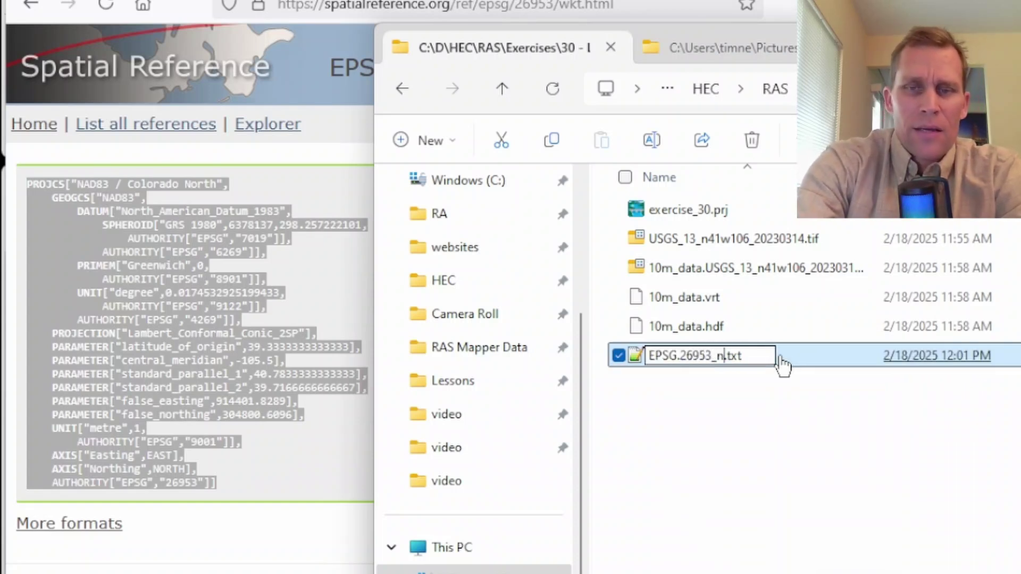
{"action": "type", "text": "orthern_colorado.pr"}
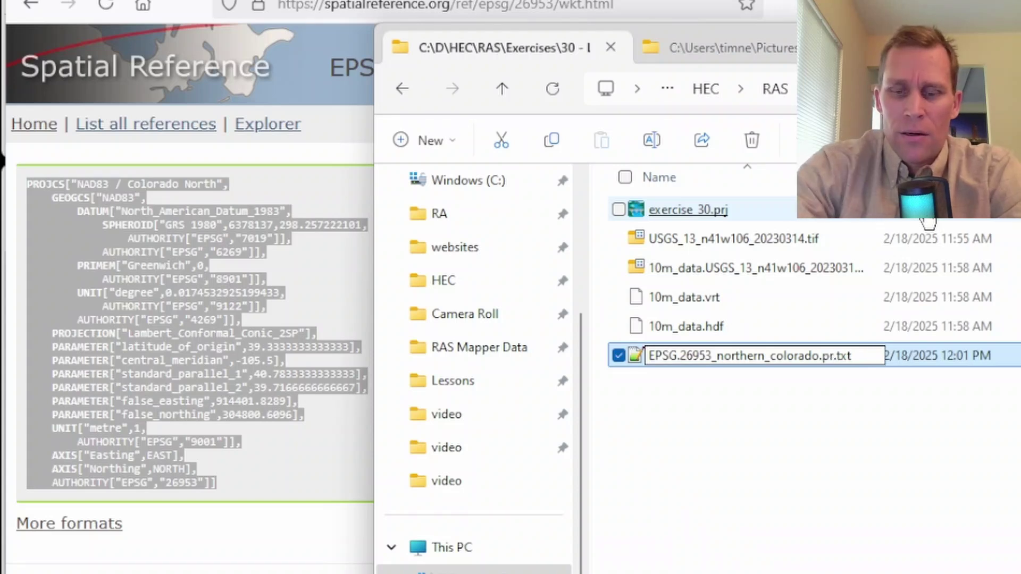
{"action": "key", "text": "Delete"}
{"action": "key", "text": "Delete"}
{"action": "key", "text": "Delete"}
{"action": "key", "text": "Delete"}
{"action": "key", "text": "Return"}
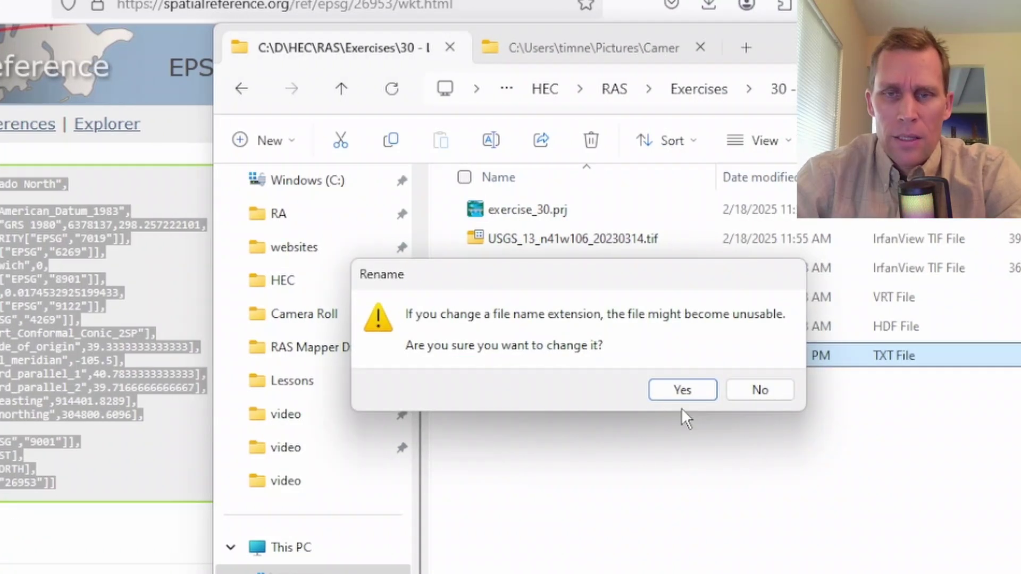
{"action": "left_click", "coordinate": [840, 388]}
Open EPSG.26953_northern_colorado.prj in Notepad++.
{"action": "right_click", "coordinate": [303, 366]}
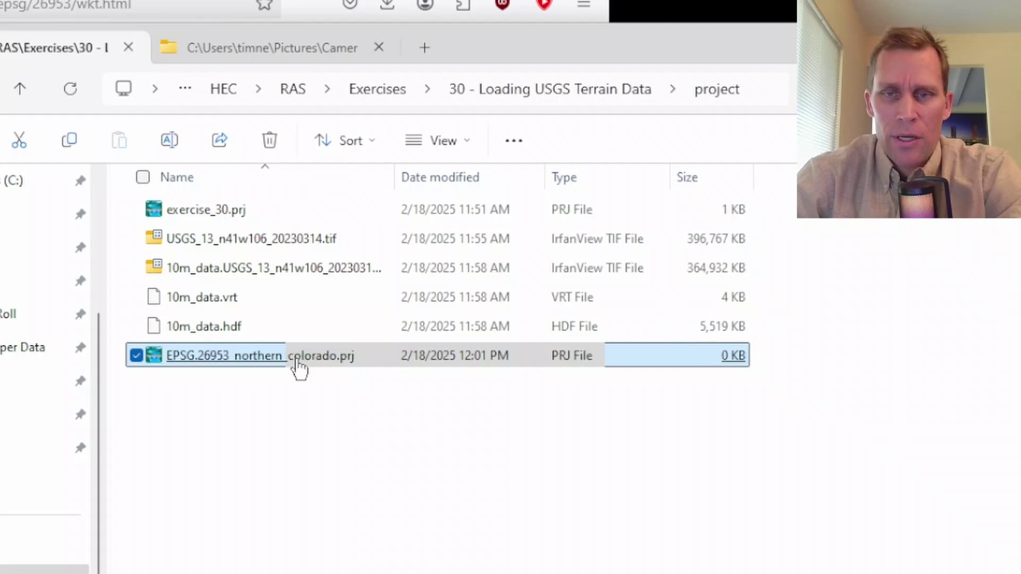
{"action": "mouse_move", "coordinate": [366, 434]}
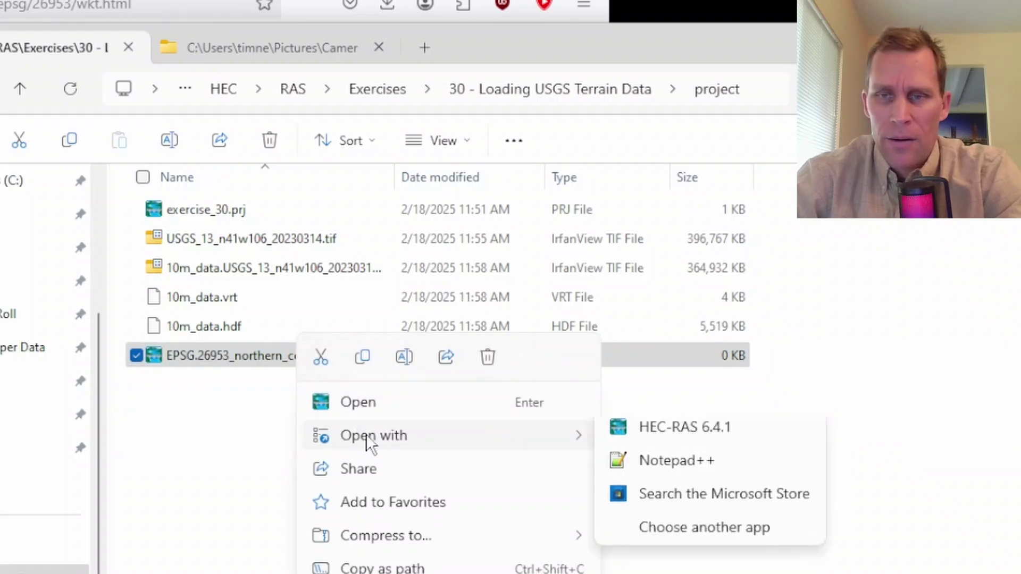
{"action": "left_click", "coordinate": [612, 461]}
Paste the copied EPSG:26953 Colorado North WKT into the empty .prj file and save it.
{"action": "left_click_drag", "start_coordinate": [766, 88], "coordinate": [234, 25]}
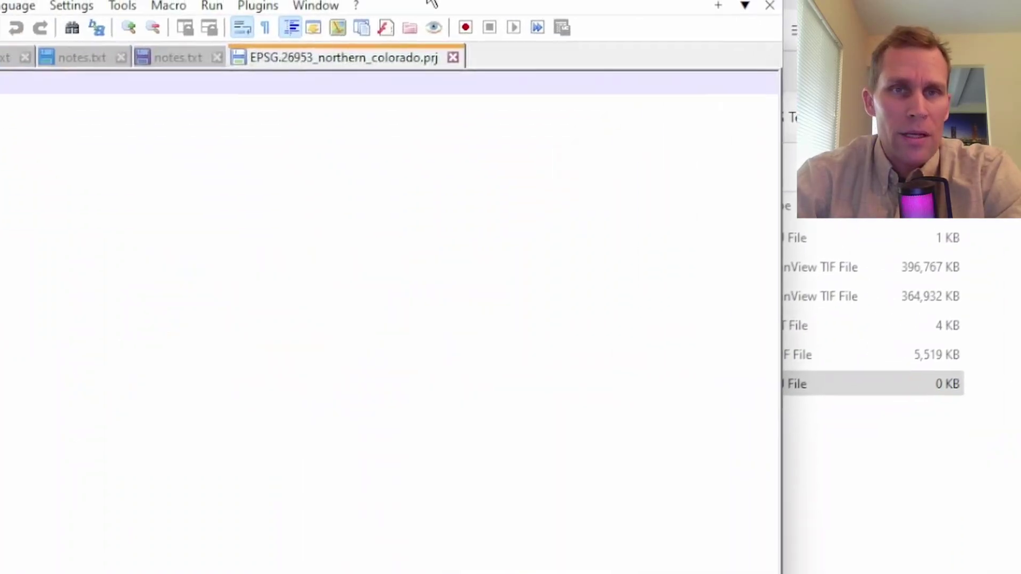
{"action": "right_click", "coordinate": [407, 195]}
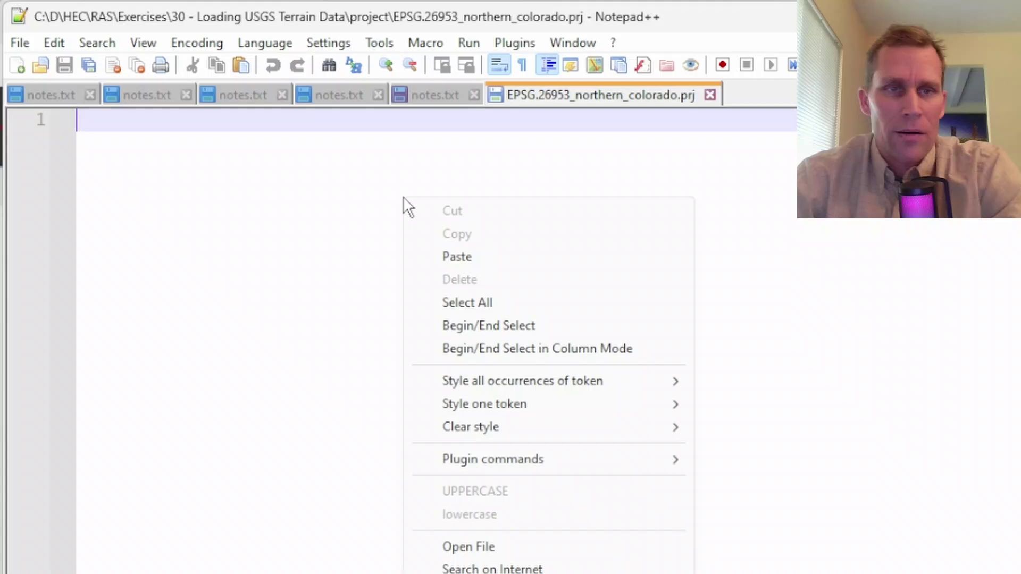
{"action": "left_click", "coordinate": [448, 259]}
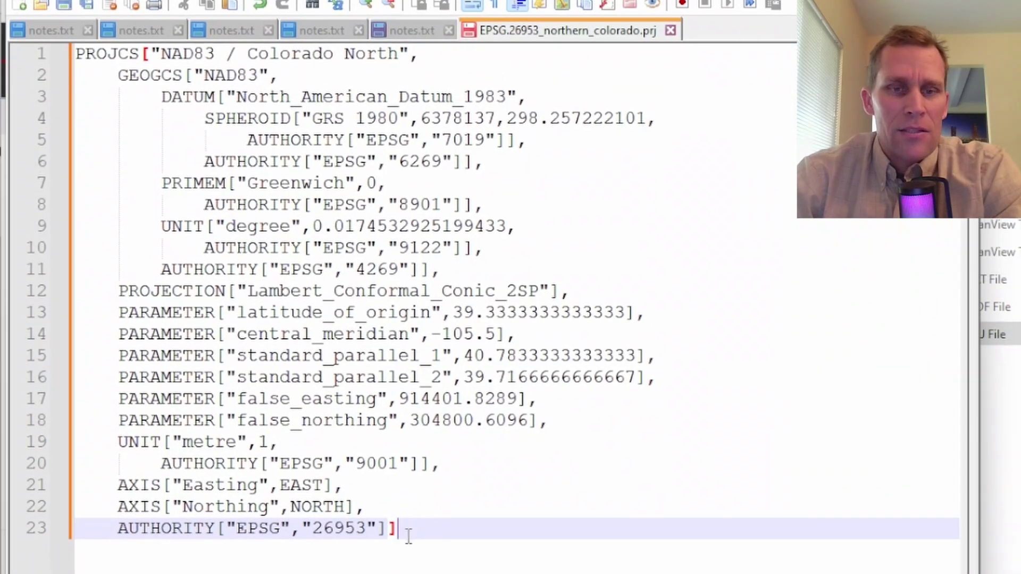
{"action": "key", "text": "ctrl+a"}
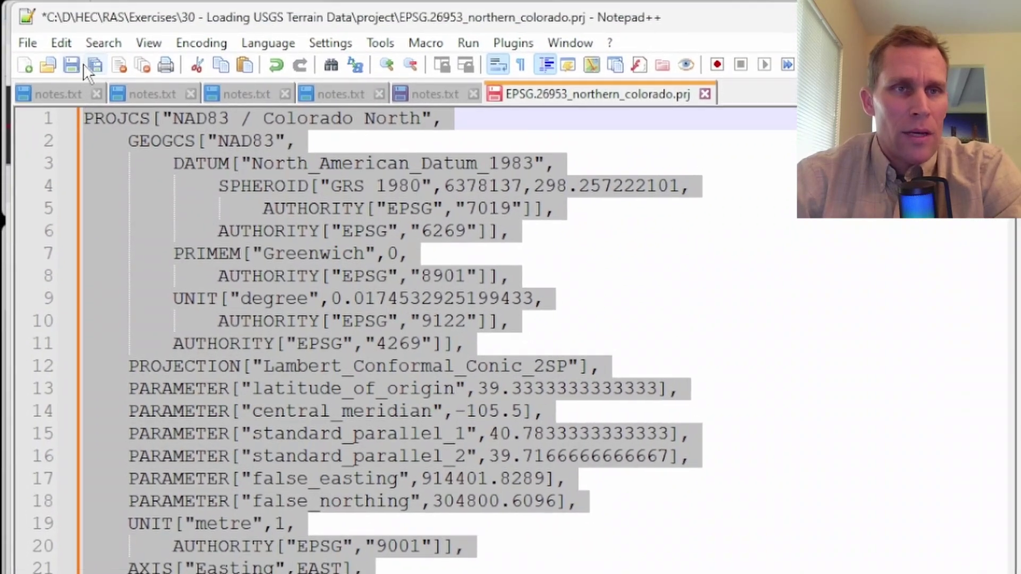
{"action": "left_click", "coordinate": [65, 5]}
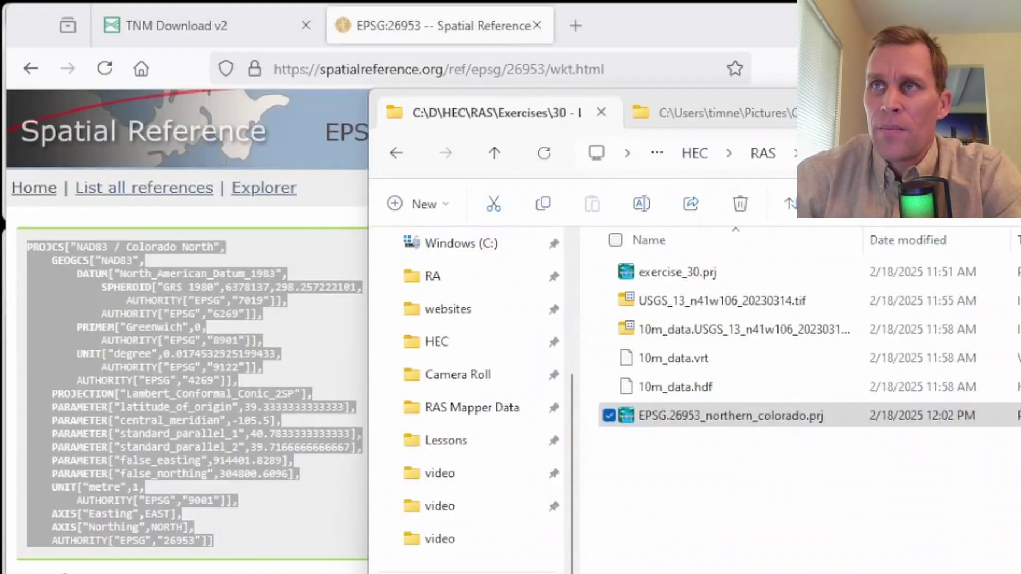
Select EPSG.26953_northern_colorado.prj as the RAS Mapper projection and apply it.
{"action": "left_click", "coordinate": [677, 499]}
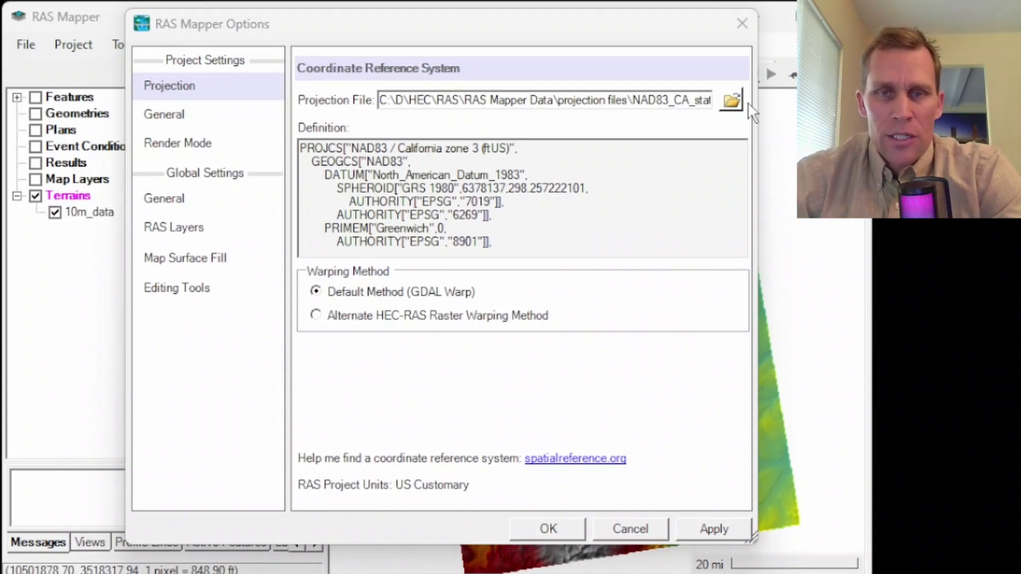
{"action": "left_click", "coordinate": [731, 104]}
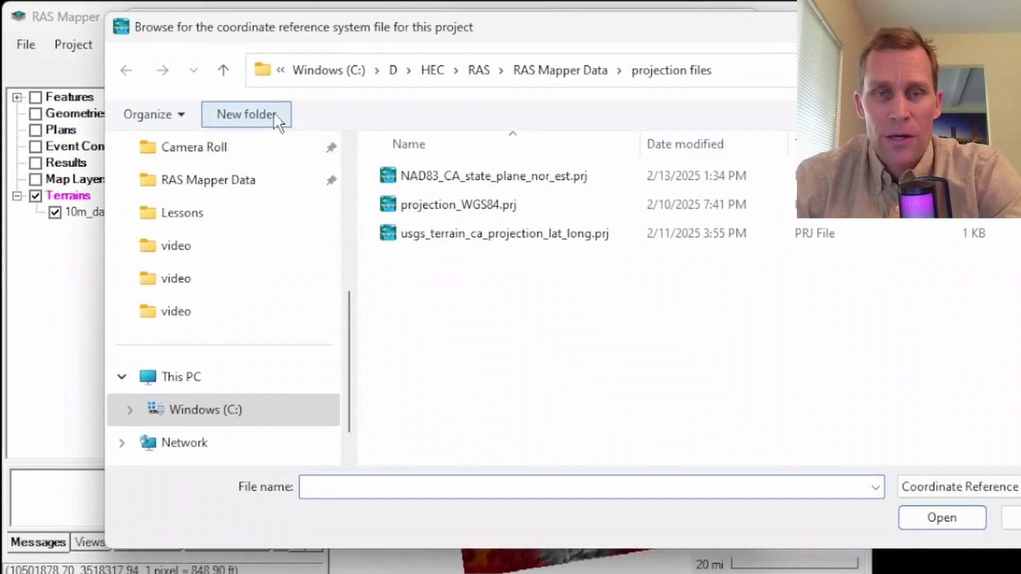
{"action": "left_click", "coordinate": [477, 70]}
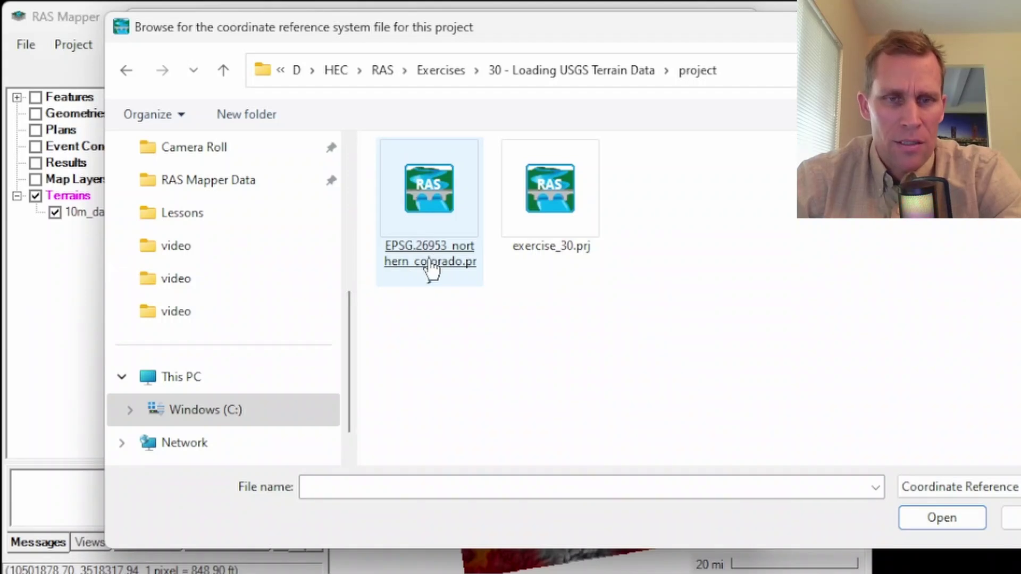
{"action": "double_click", "coordinate": [430, 200]}
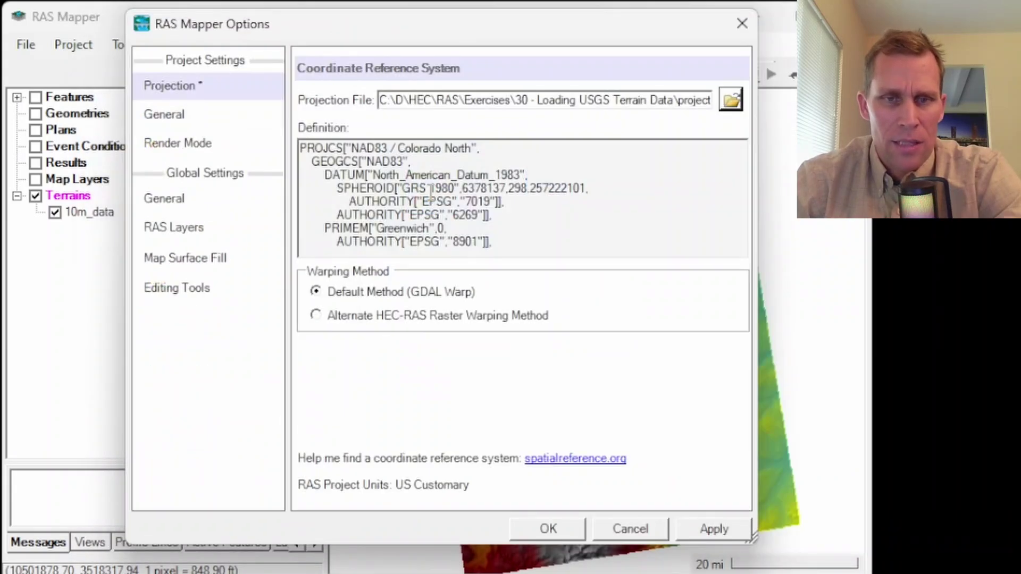
{"action": "left_click", "coordinate": [715, 529]}
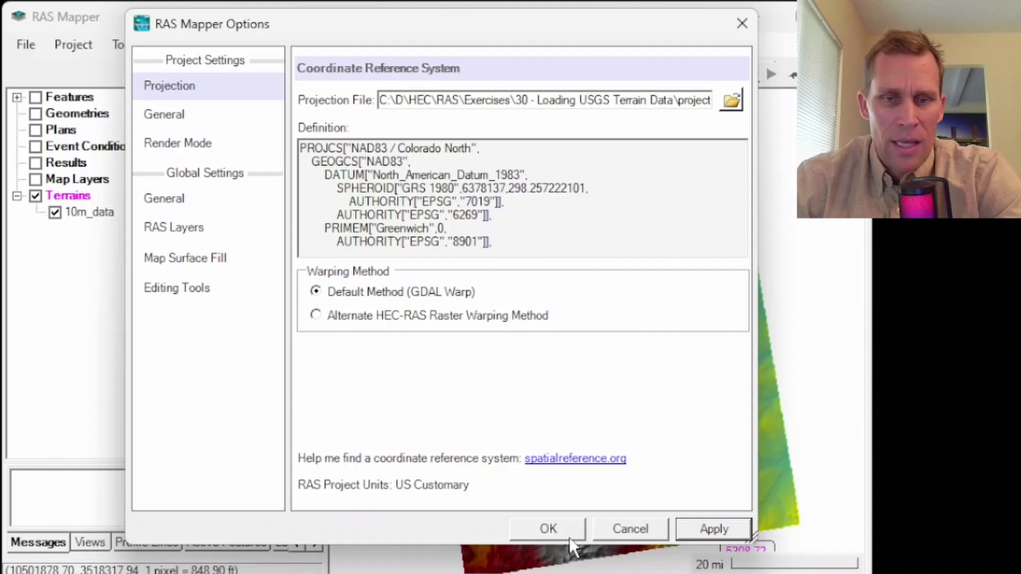
{"action": "left_click", "coordinate": [547, 529]}
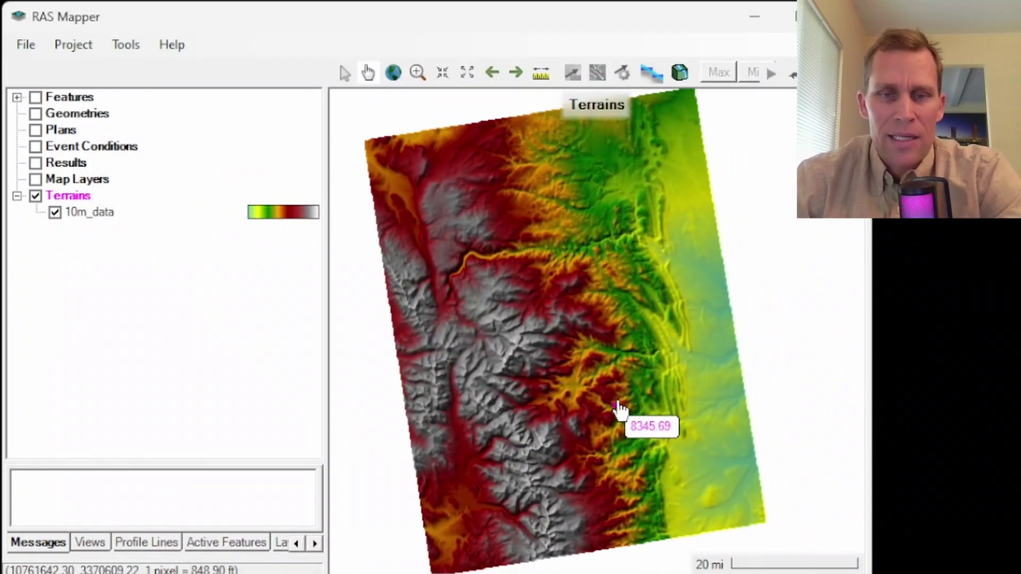
Remove the 10m_data terrain layer from the RAS Mapper project.
{"action": "left_click", "coordinate": [84, 211]}
{"action": "right_click", "coordinate": [84, 213]}
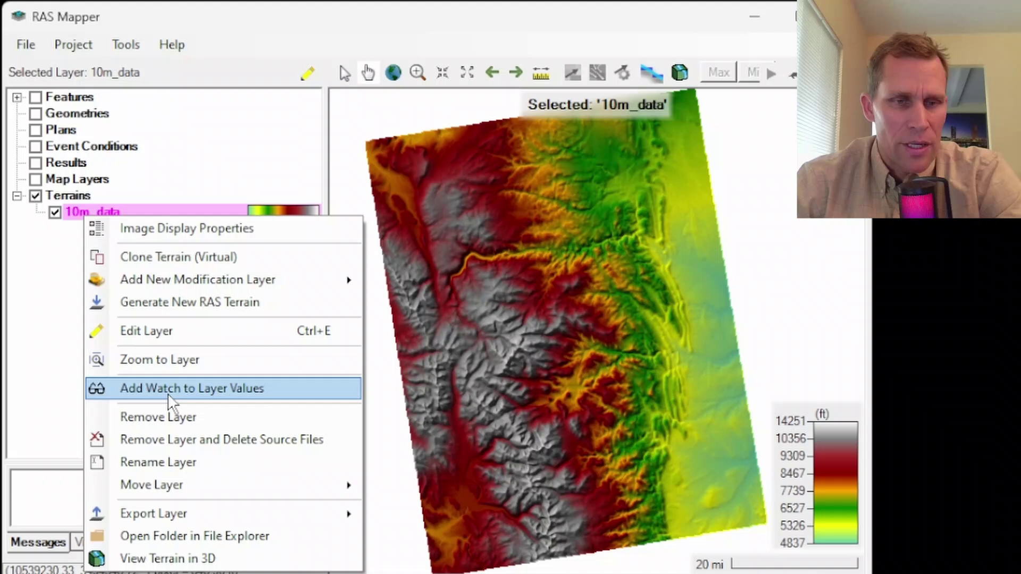
{"action": "left_click", "coordinate": [186, 416]}
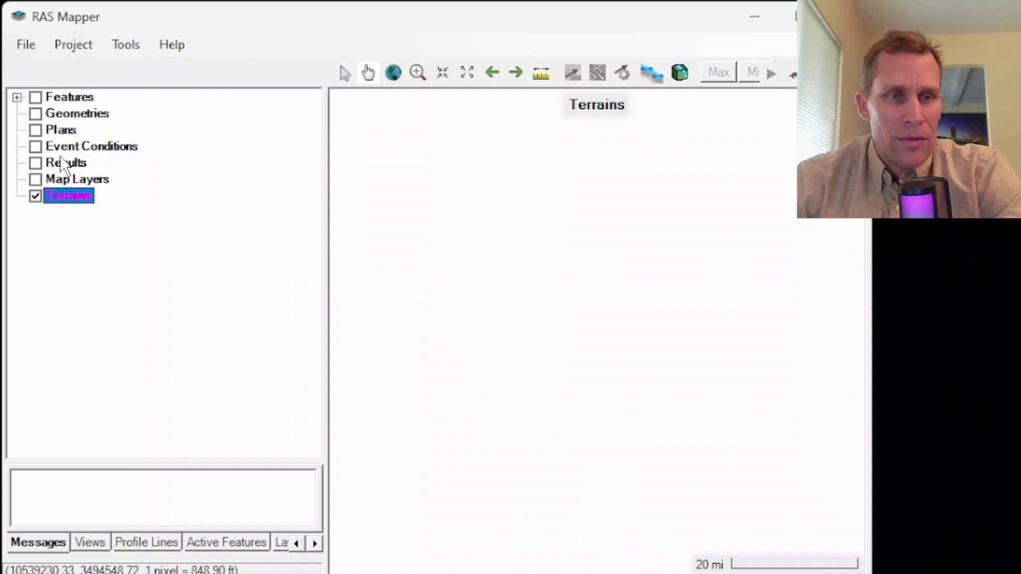
{"action": "left_click", "coordinate": [69, 44]}
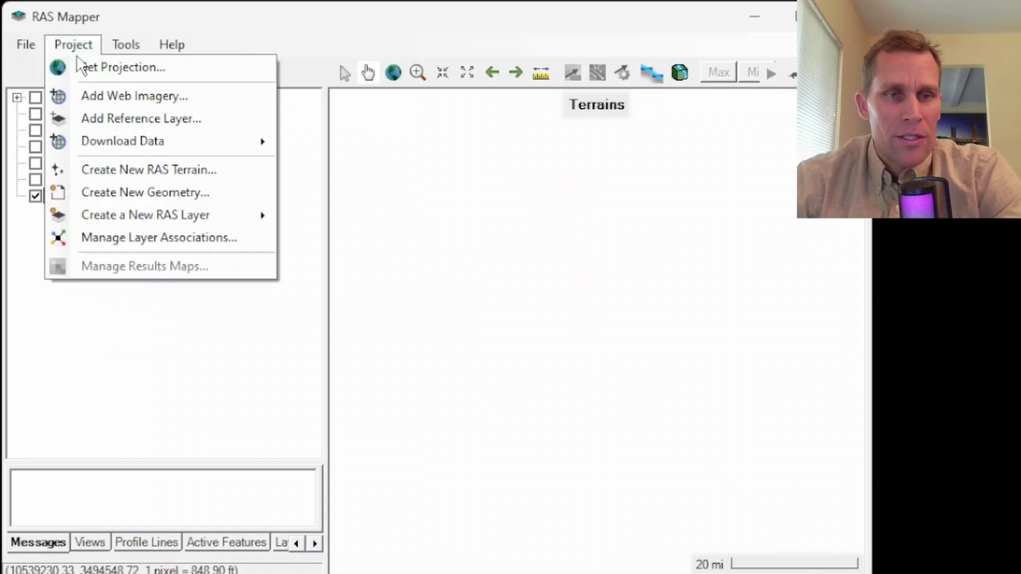
Start a new RAS terrain using USGS_13_n41w106_20230314.tif as the input raster.
{"action": "left_click", "coordinate": [151, 168]}
{"action": "left_click", "coordinate": [94, 196]}
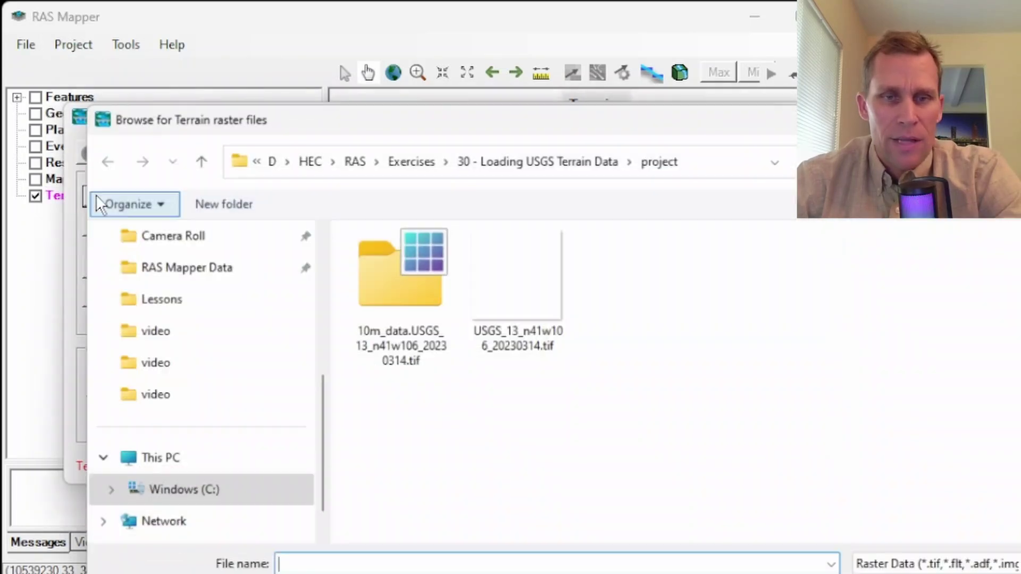
{"action": "left_click", "coordinate": [524, 270]}
{"action": "double_click", "coordinate": [526, 273]}
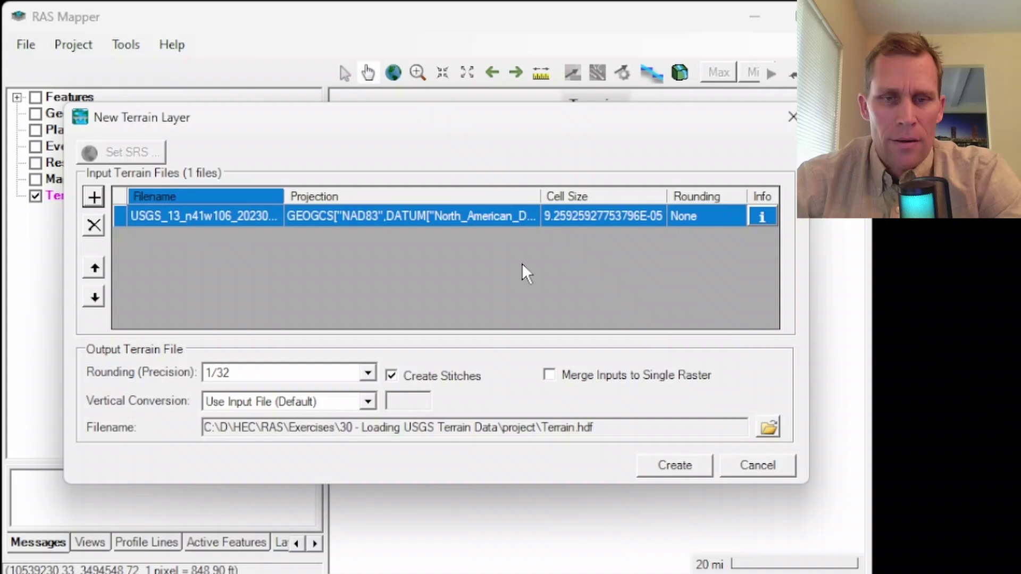
{"action": "left_click", "coordinate": [769, 429]}
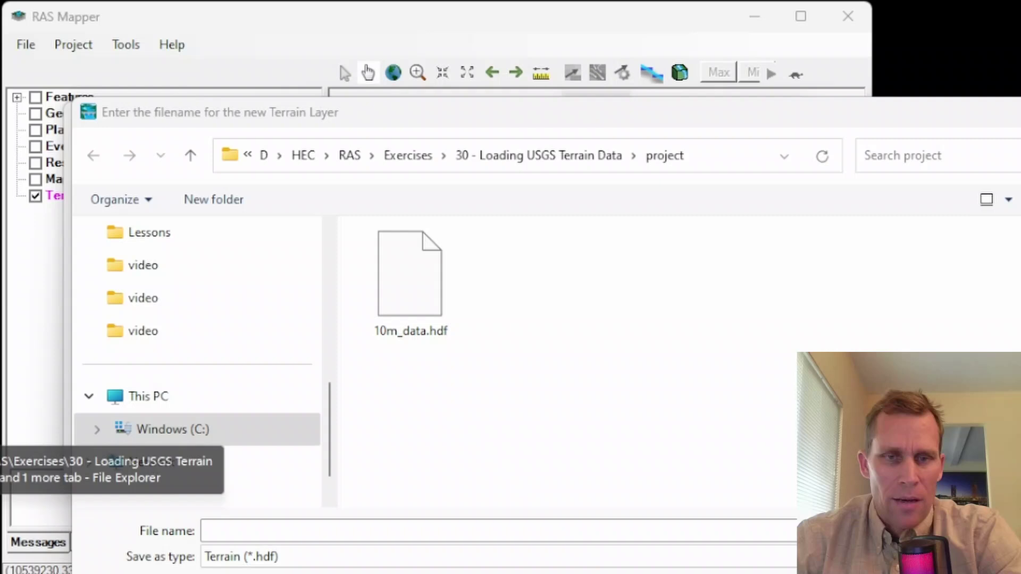
Delete the old 10m_data.vrt and 10m_data.hdf files from the project folder.
{"action": "left_click", "coordinate": [80, 457]}
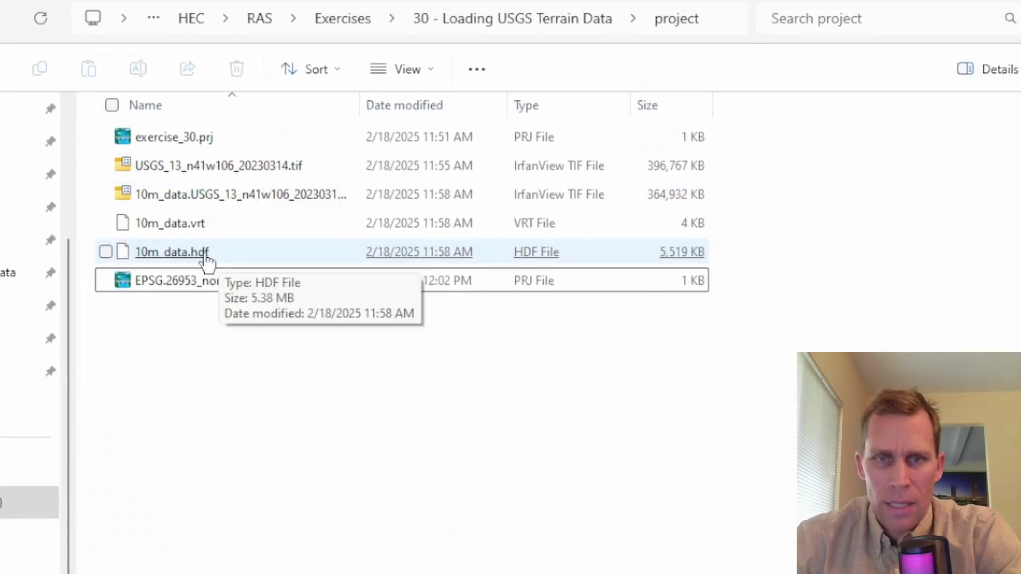
{"action": "left_click_drag", "start_coordinate": [802, 254], "coordinate": [175, 230]}
{"action": "key", "text": "Delete"}
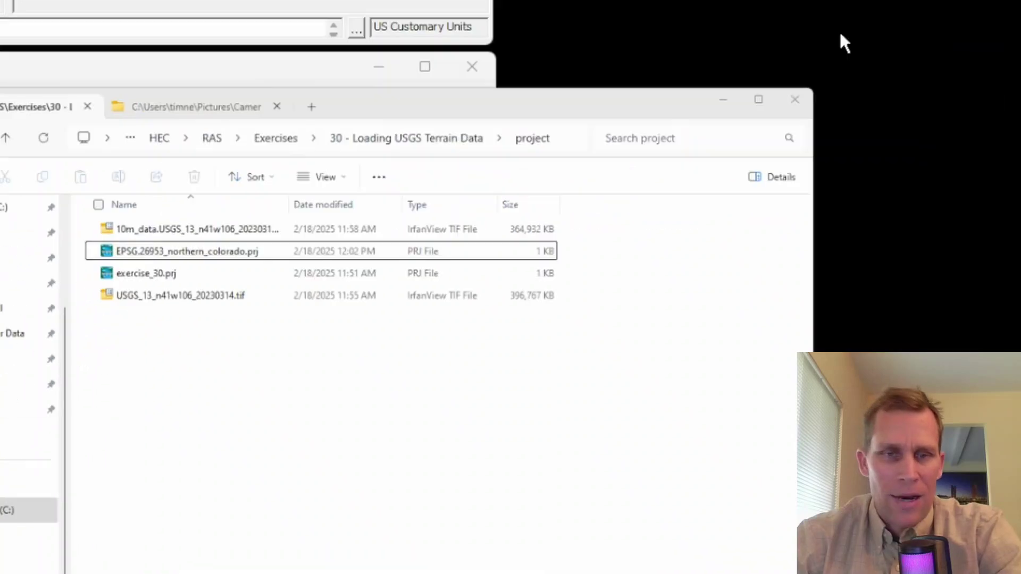
Name the output 10m_data, set vertical conversion to Meters to Feet, and build the terrain.
{"action": "left_click", "coordinate": [278, 503]}
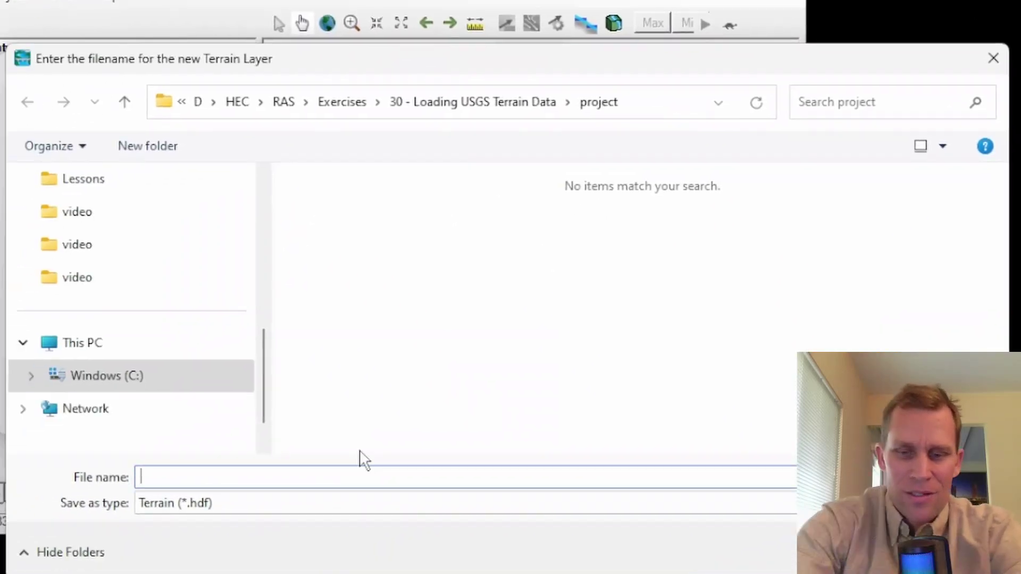
{"action": "type", "text": "10m_data"}
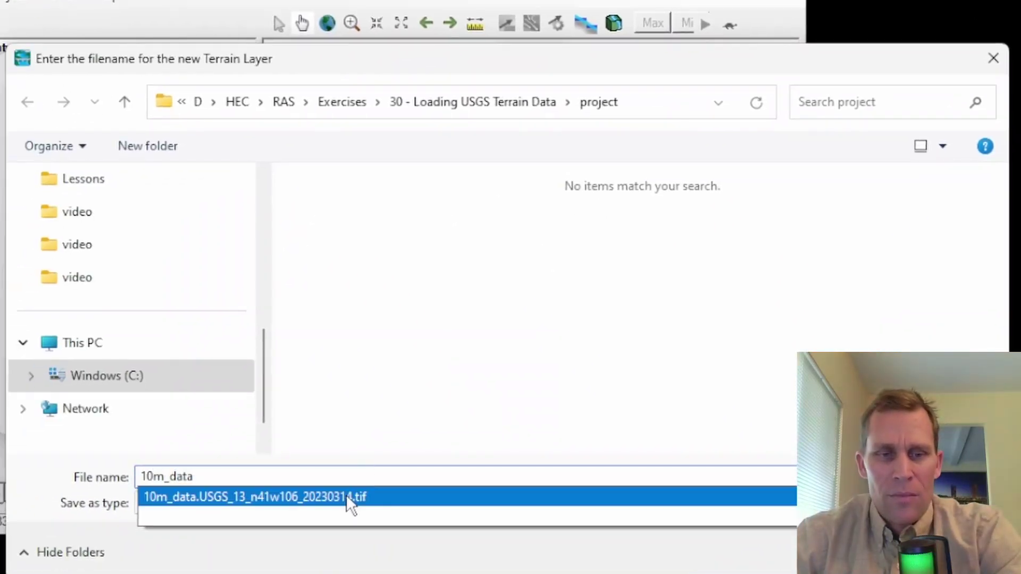
{"action": "left_click", "coordinate": [871, 552]}
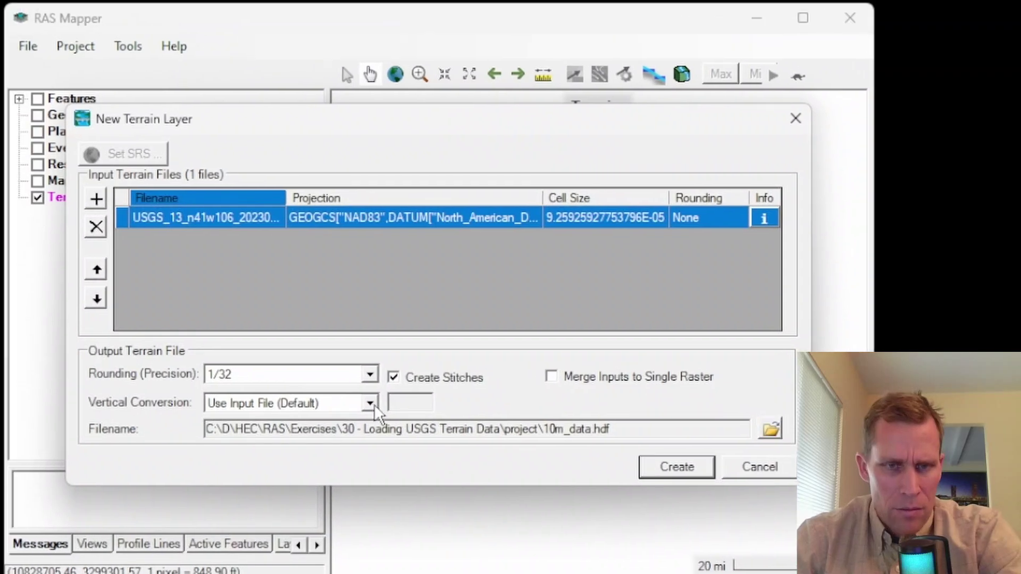
{"action": "left_click", "coordinate": [302, 352]}
{"action": "left_click", "coordinate": [303, 435]}
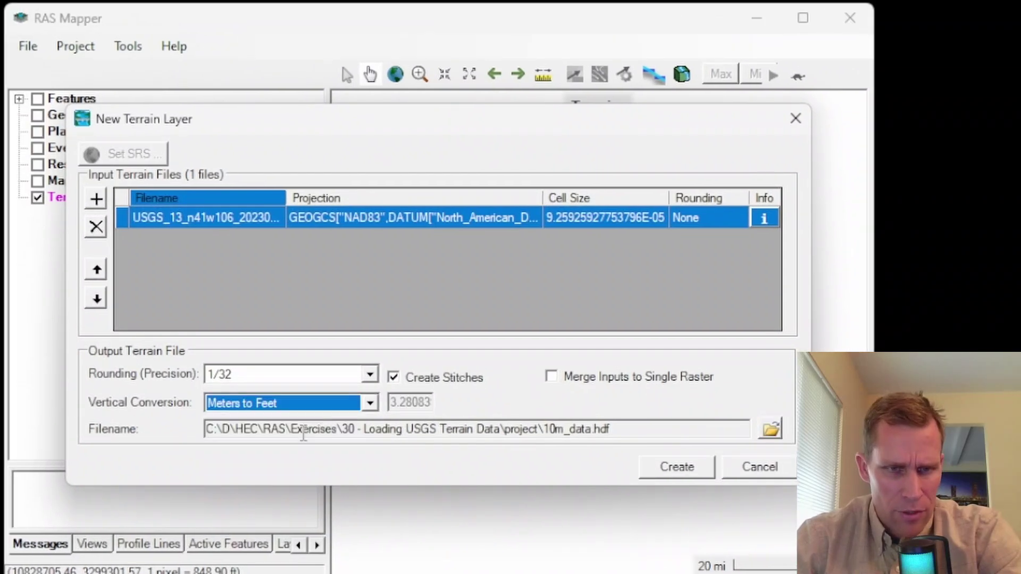
{"action": "left_click", "coordinate": [674, 466]}
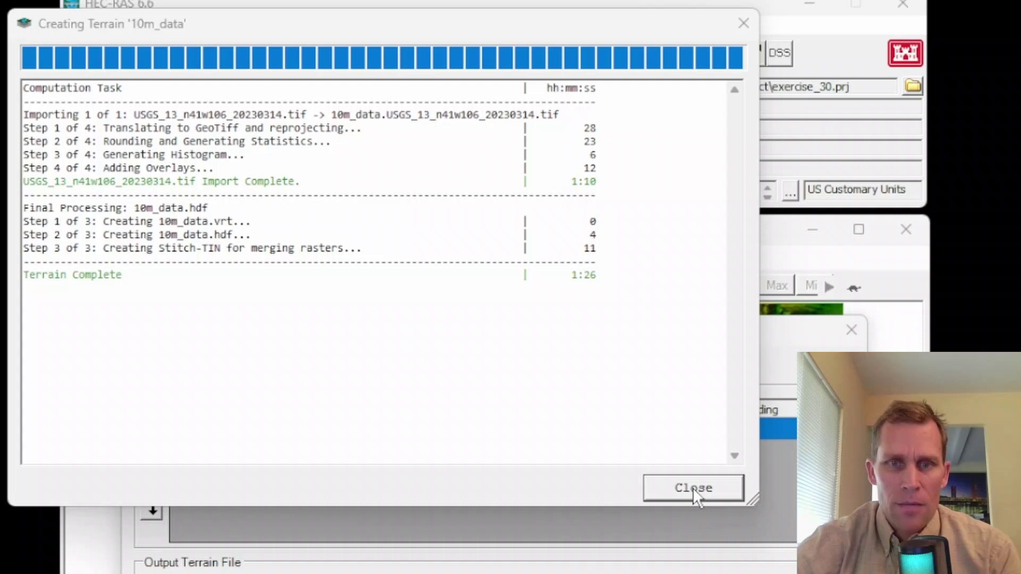
Zoom in and pan along the channel to examine the 10m_data terrain's blocky elevation cells.
{"action": "left_click", "coordinate": [693, 487]}
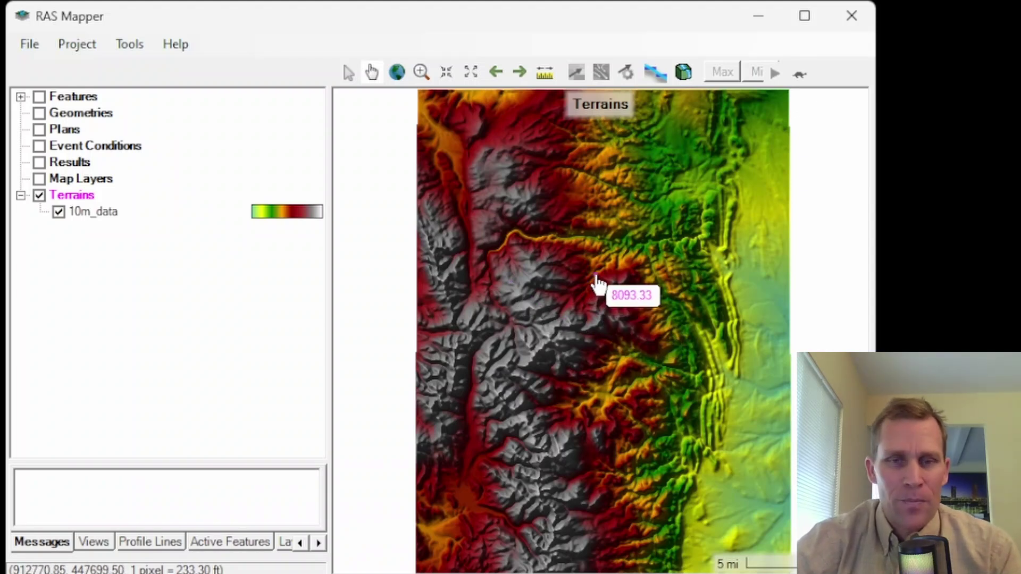
{"action": "scroll", "coordinate": [566, 236], "scroll_direction": "up", "scroll_amount": 2}
{"action": "scroll", "coordinate": [566, 236], "scroll_direction": "up", "scroll_amount": 2}
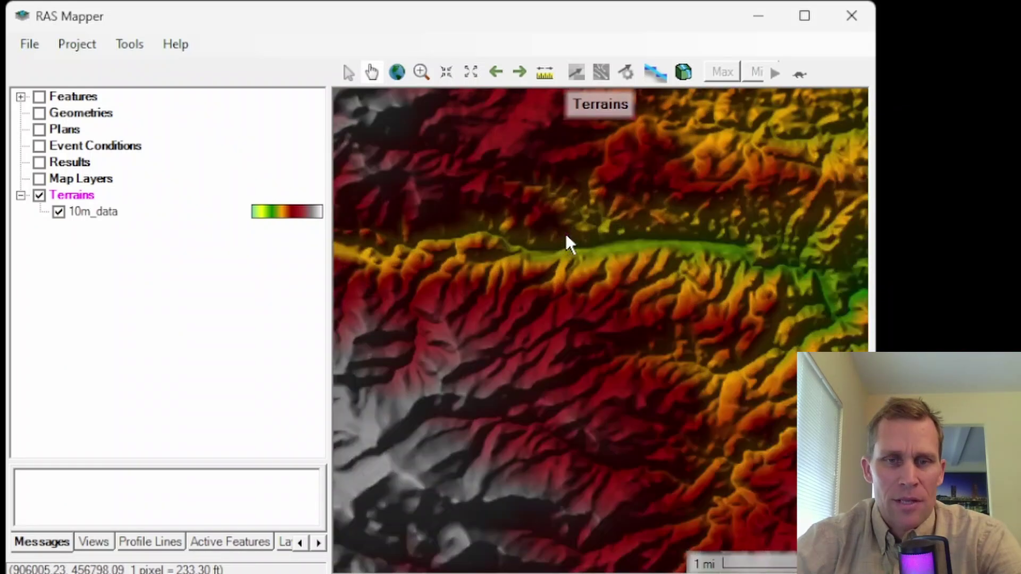
{"action": "scroll", "coordinate": [566, 234], "scroll_direction": "up", "scroll_amount": 2}
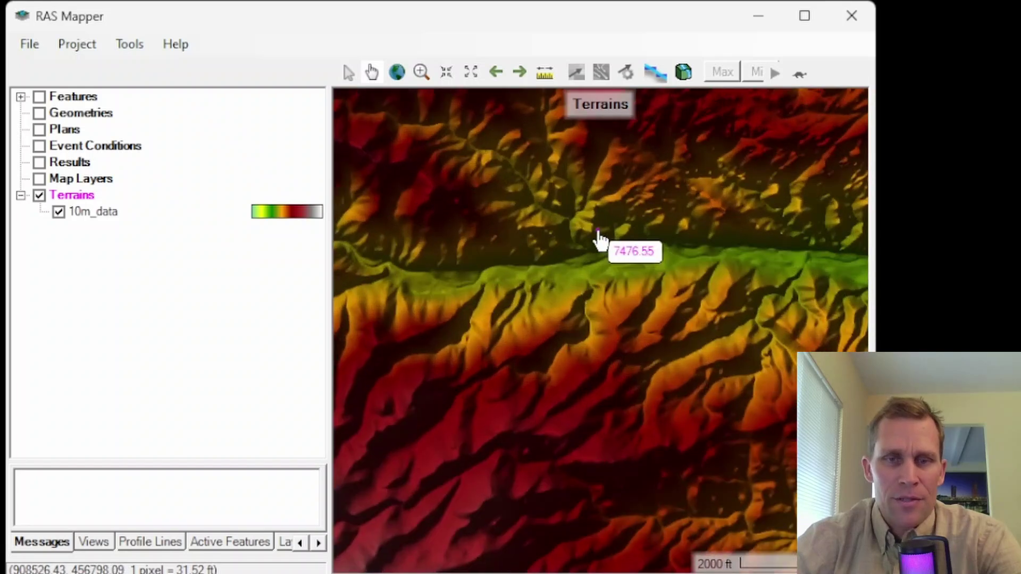
{"action": "scroll", "coordinate": [598, 233], "scroll_direction": "up", "scroll_amount": 2}
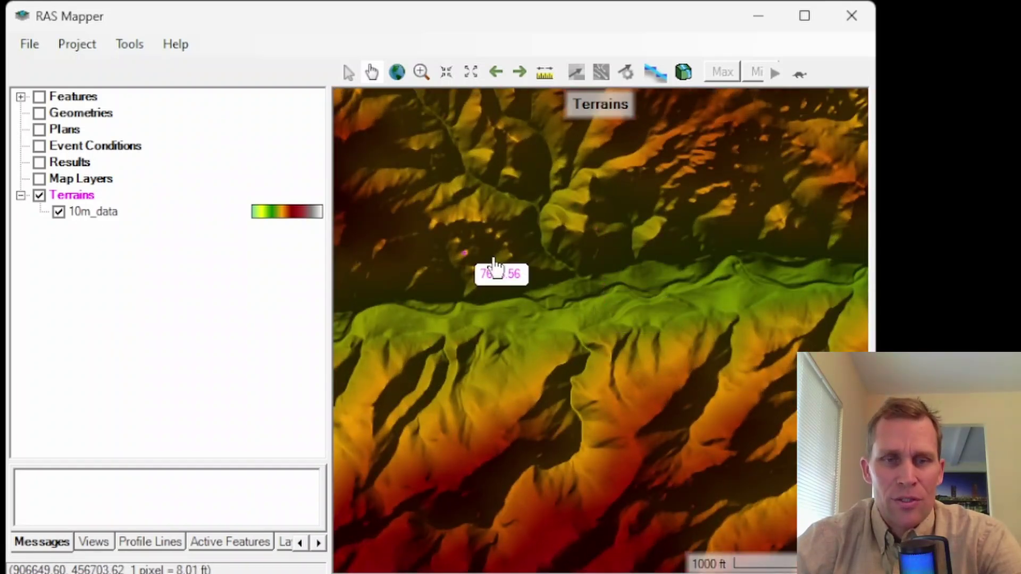
{"action": "scroll", "coordinate": [622, 281], "scroll_direction": "up", "scroll_amount": 2}
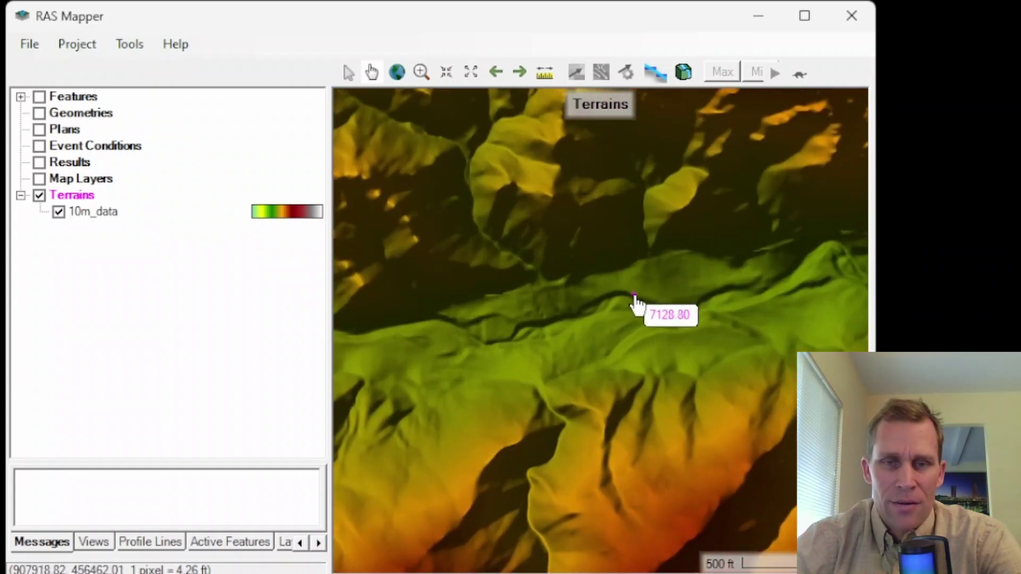
{"action": "scroll", "coordinate": [638, 308], "scroll_direction": "up", "scroll_amount": 2}
{"action": "scroll", "coordinate": [636, 314], "scroll_direction": "up", "scroll_amount": 2}
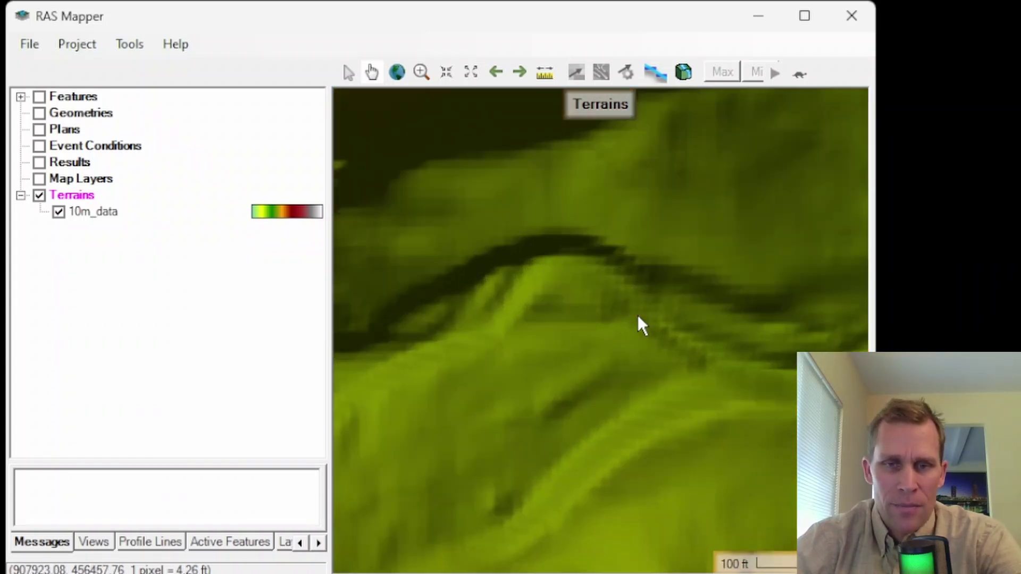
{"action": "scroll", "coordinate": [637, 315], "scroll_direction": "up", "scroll_amount": 2}
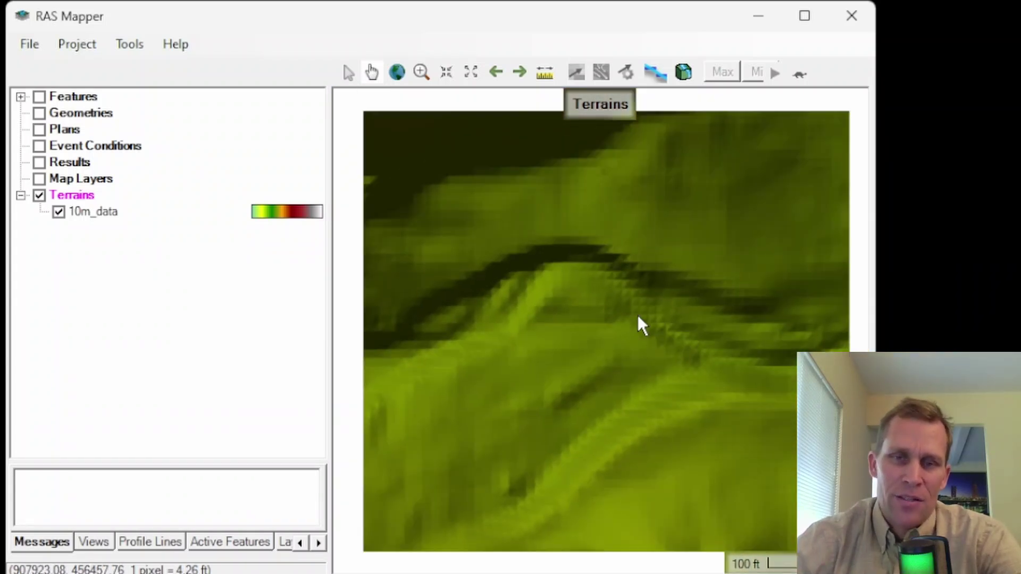
{"action": "scroll", "coordinate": [639, 310], "scroll_direction": "up", "scroll_amount": 1}
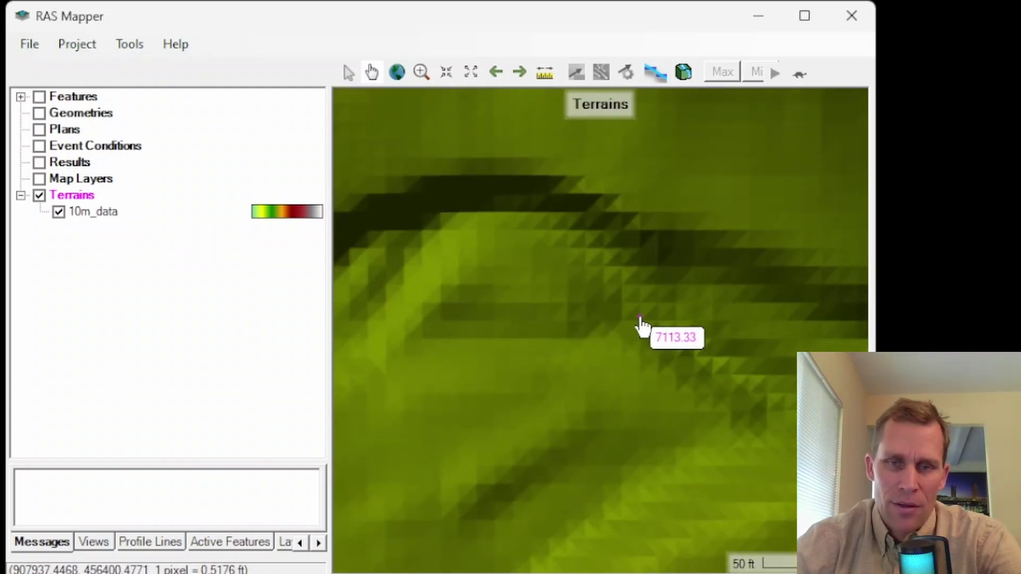
{"action": "scroll", "coordinate": [639, 318], "scroll_direction": "down", "scroll_amount": 1}
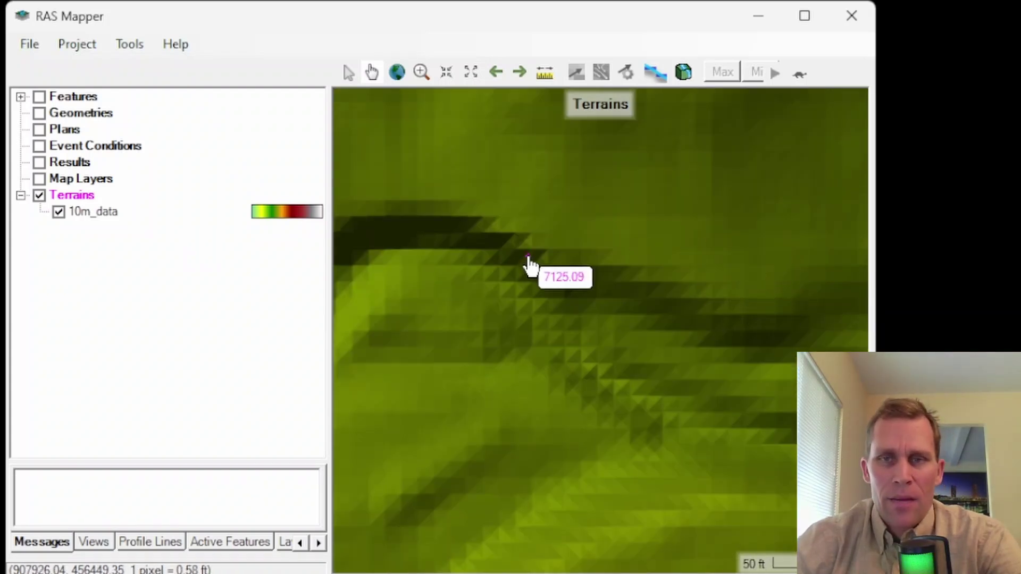
{"action": "scroll", "coordinate": [603, 292], "scroll_direction": "down", "scroll_amount": 1}
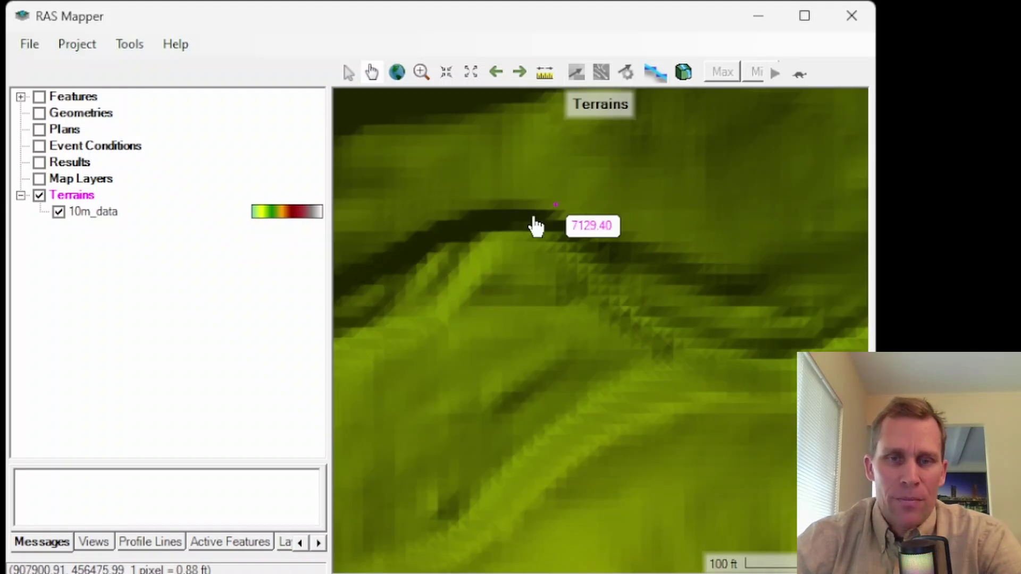
{"action": "scroll", "coordinate": [678, 215], "scroll_direction": "down", "scroll_amount": 1}
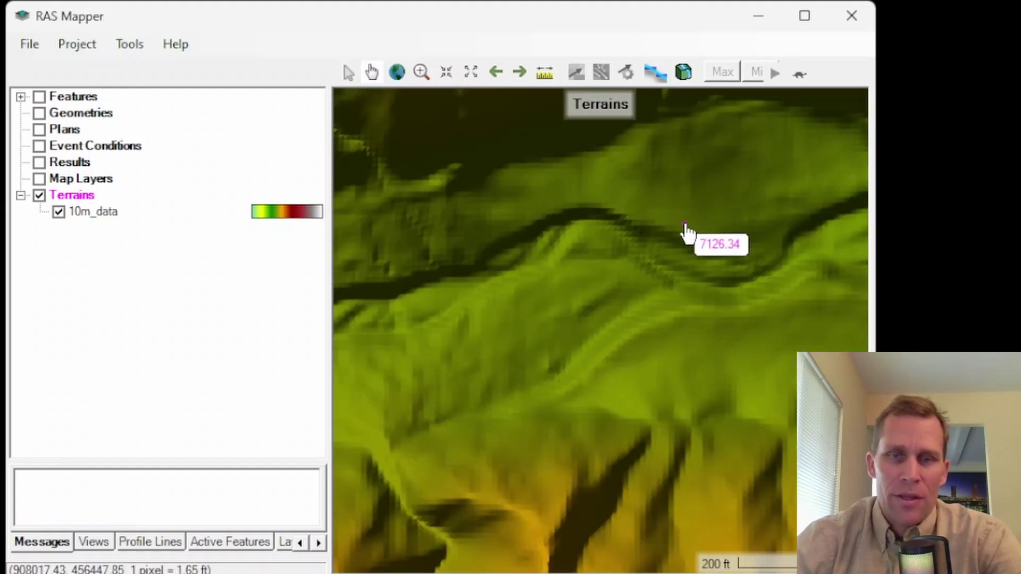
{"action": "left_click_drag", "start_coordinate": [691, 234], "coordinate": [683, 298]}
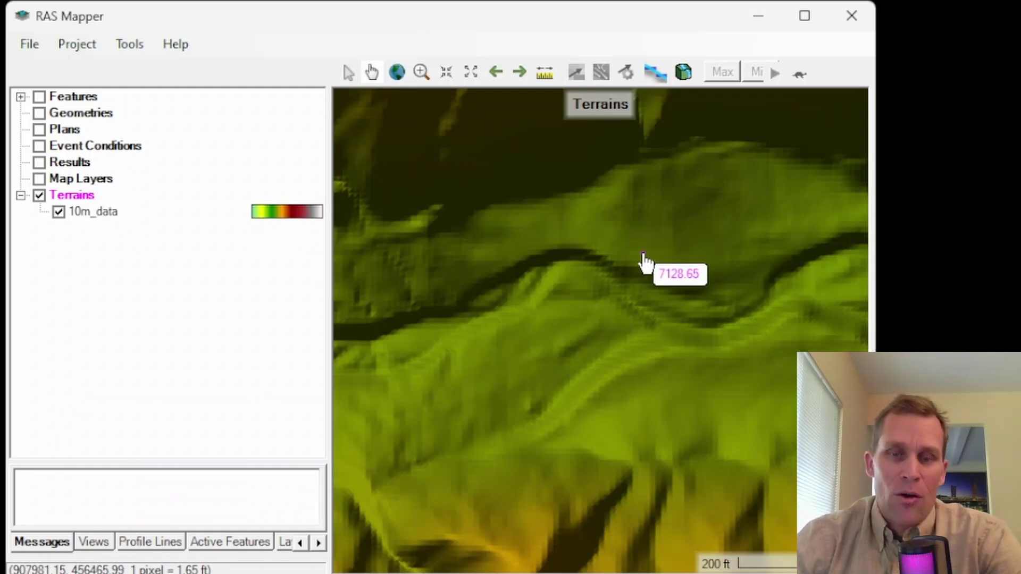
{"action": "left_click_drag", "start_coordinate": [615, 269], "coordinate": [623, 302]}
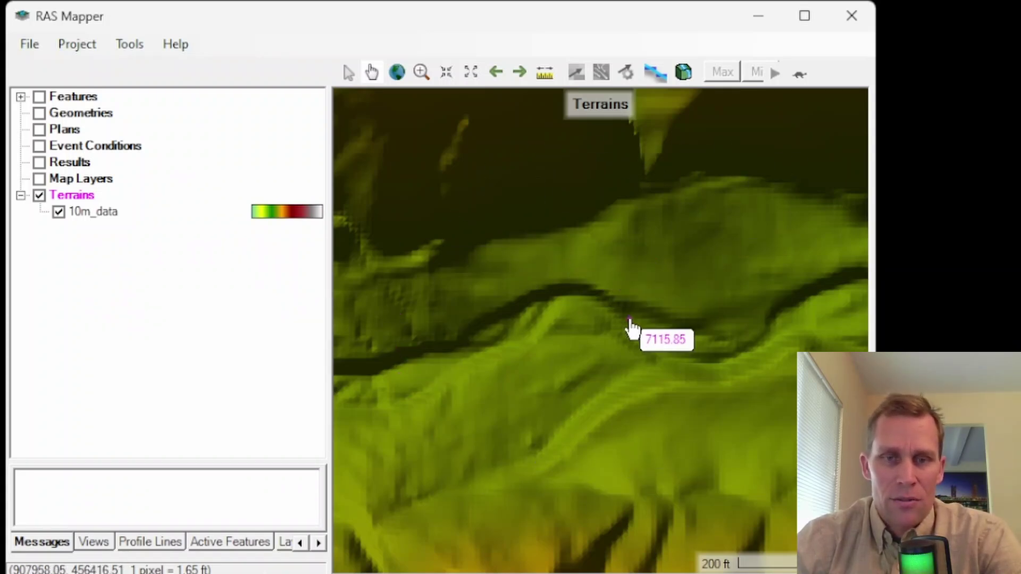
{"action": "scroll", "coordinate": [628, 326], "scroll_direction": "up", "scroll_amount": 1}
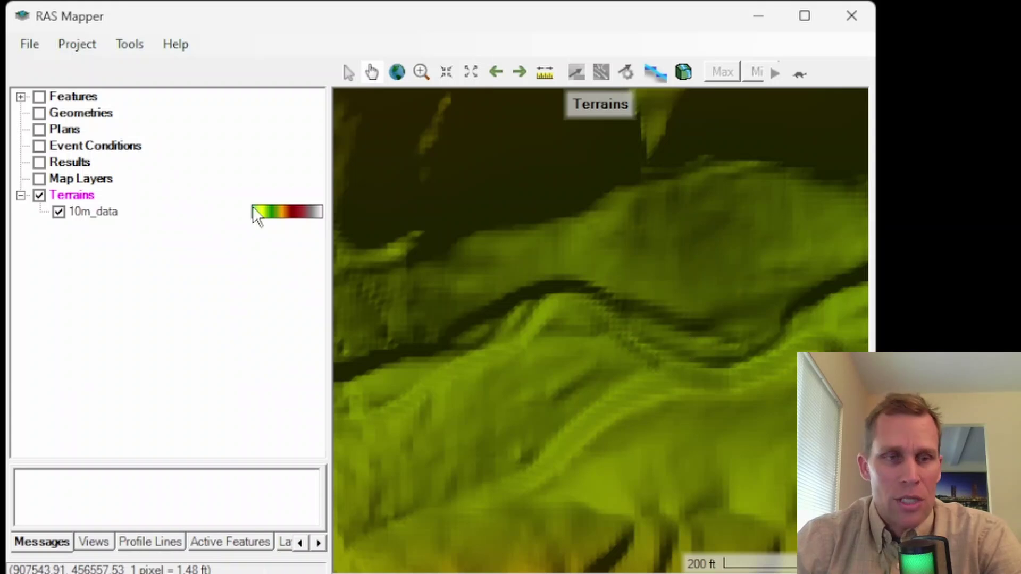
Check the Terrains layer's download option, then open Project > Download Data > USGS Terrain.
{"action": "right_click", "coordinate": [73, 198]}
{"action": "mouse_move", "coordinate": [142, 210]}
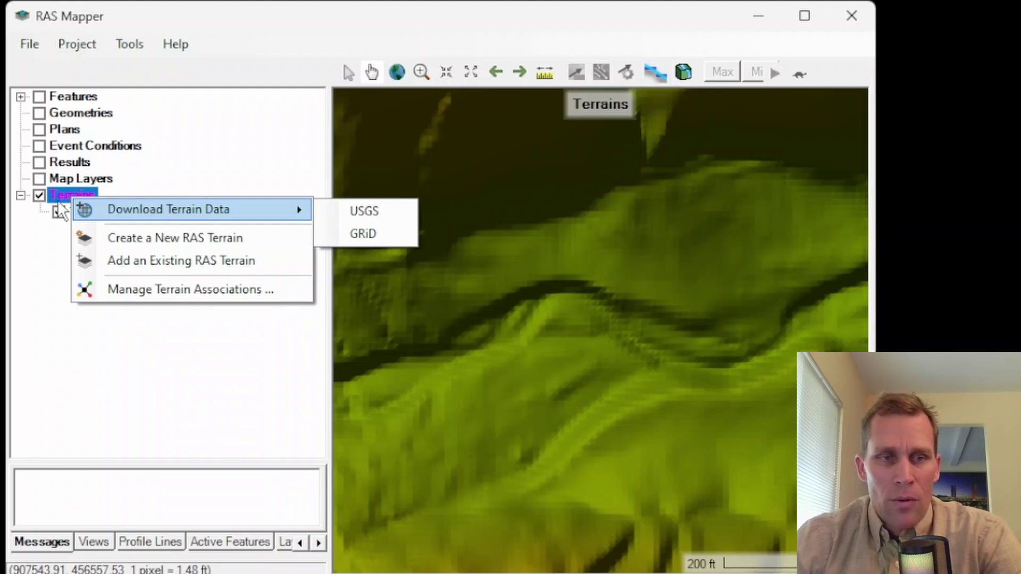
{"action": "key", "text": "Escape"}
{"action": "left_click", "coordinate": [78, 45]}
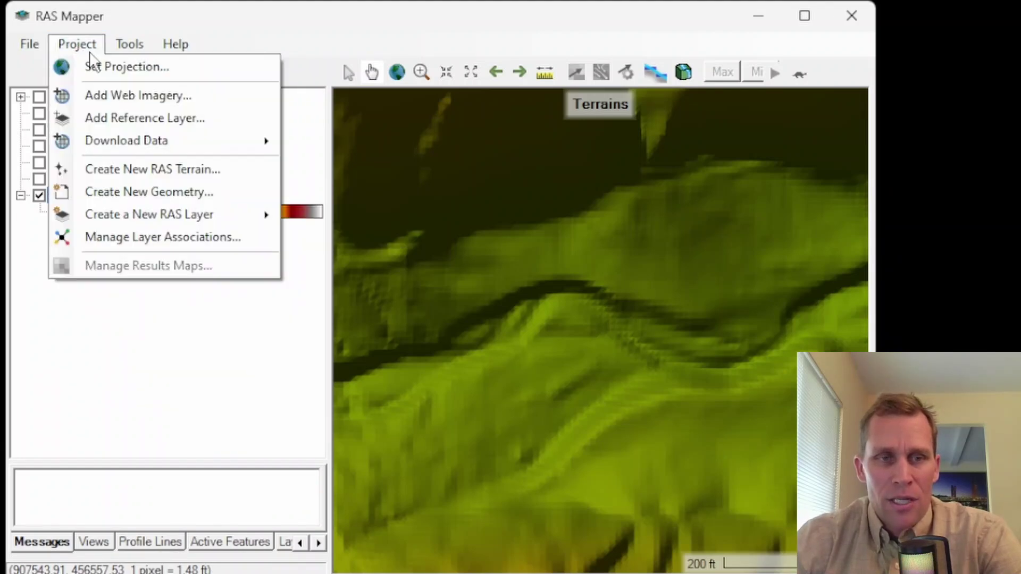
{"action": "mouse_move", "coordinate": [139, 141]}
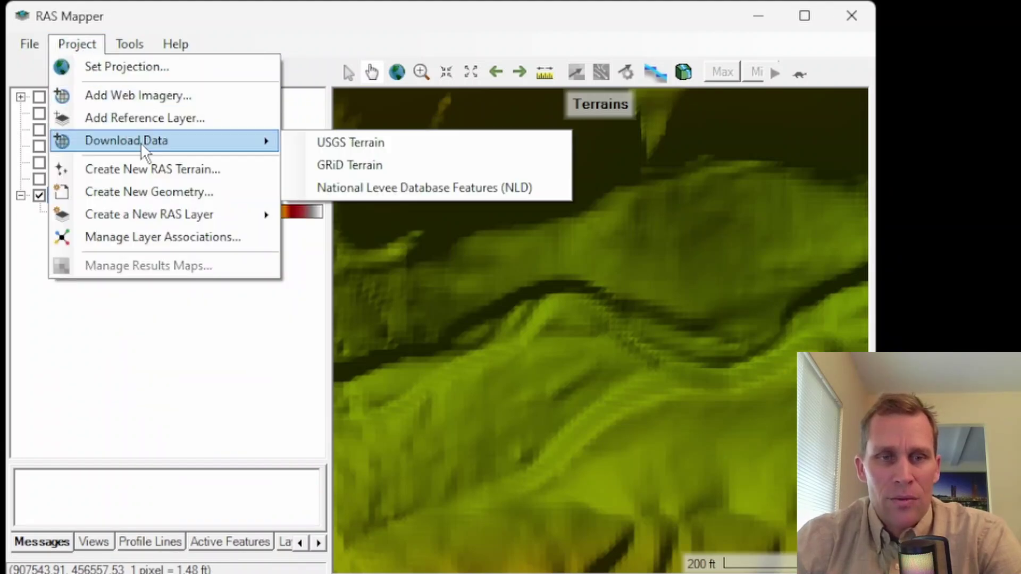
{"action": "left_click", "coordinate": [373, 142]}
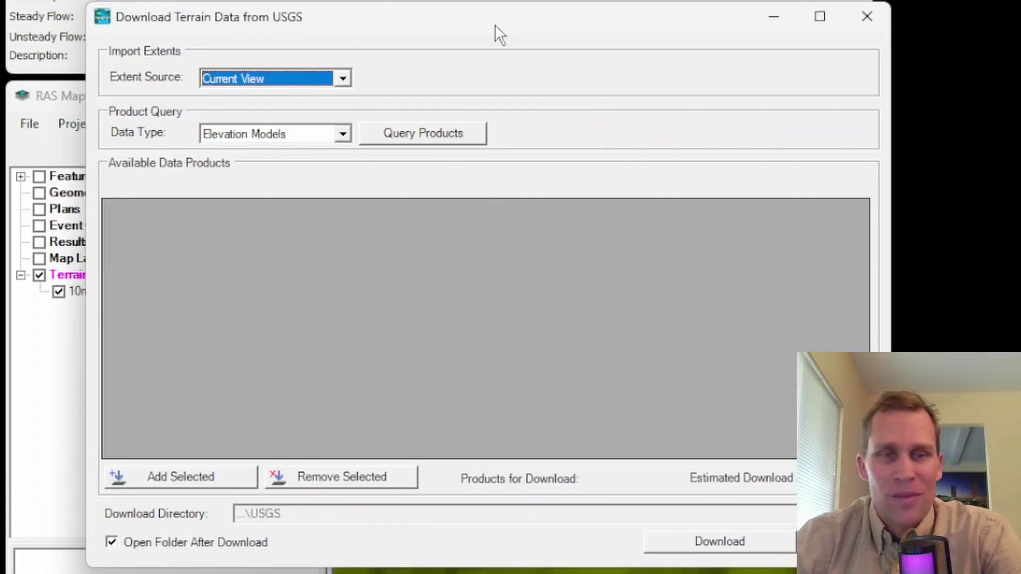
Query Elevation Models for the Current View, filter the 20 results to the four 1m products, then close.
{"action": "left_click", "coordinate": [340, 77]}
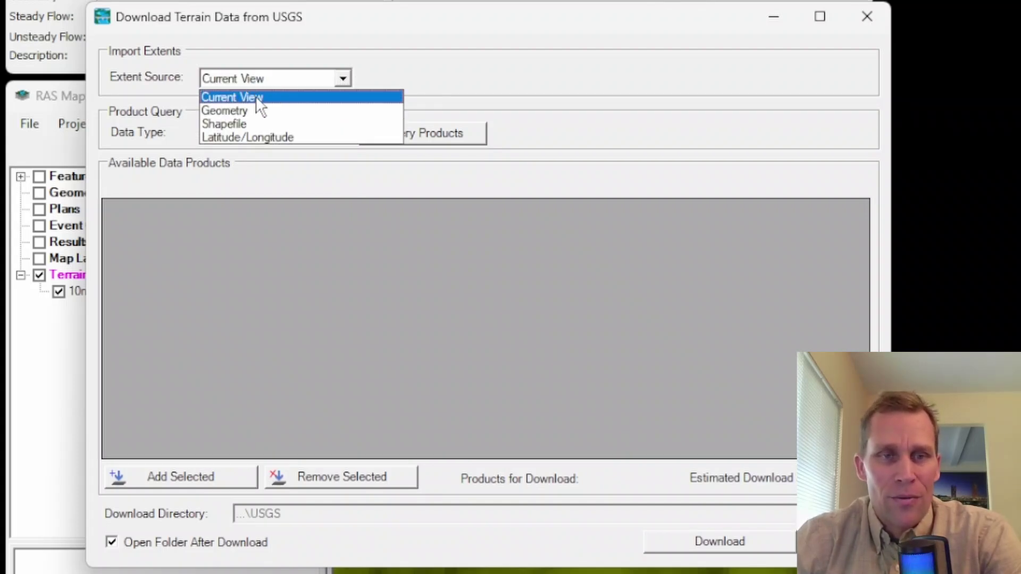
{"action": "left_click", "coordinate": [242, 98]}
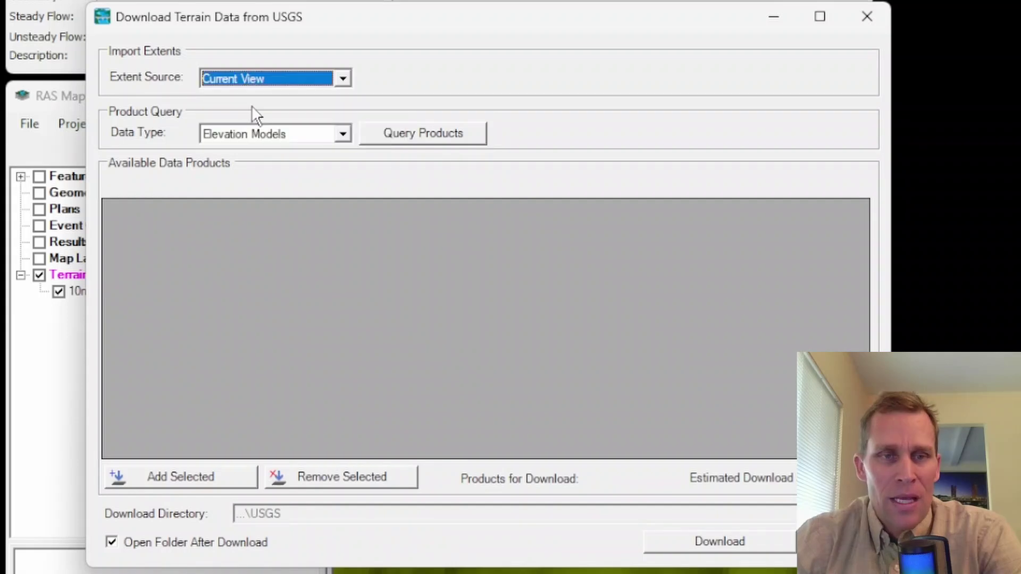
{"action": "left_click", "coordinate": [341, 134]}
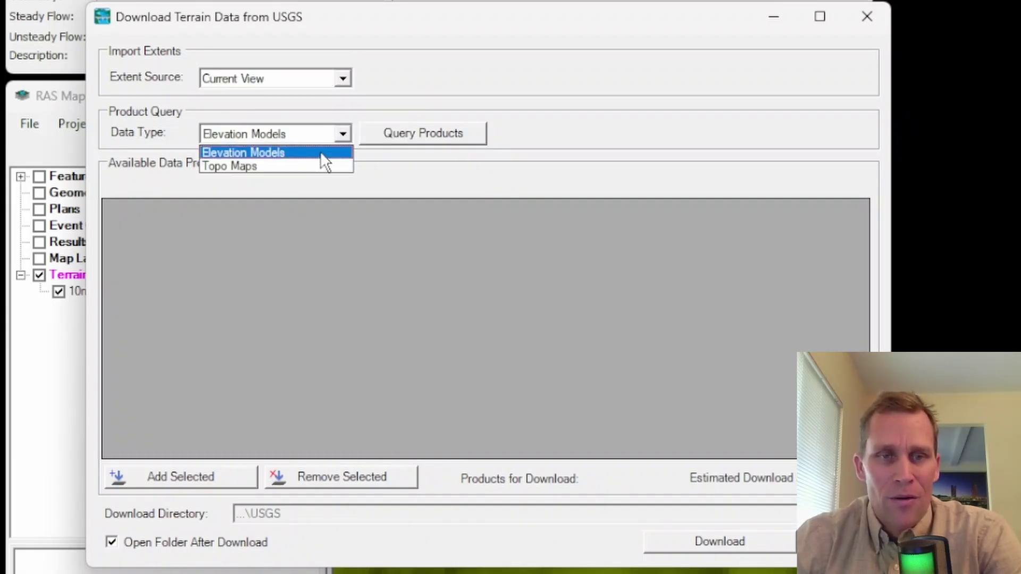
{"action": "left_click", "coordinate": [346, 128]}
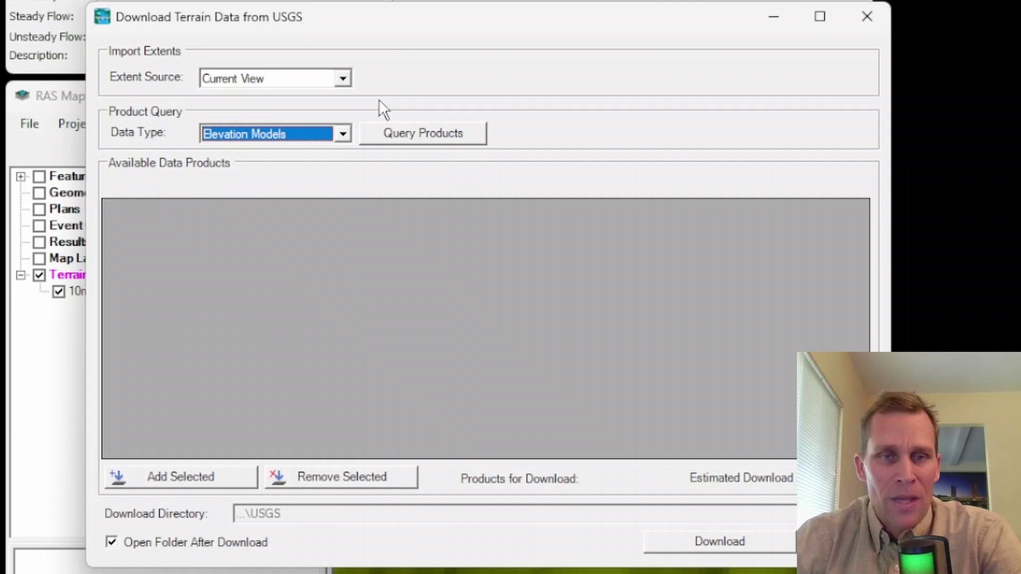
{"action": "left_click", "coordinate": [406, 132]}
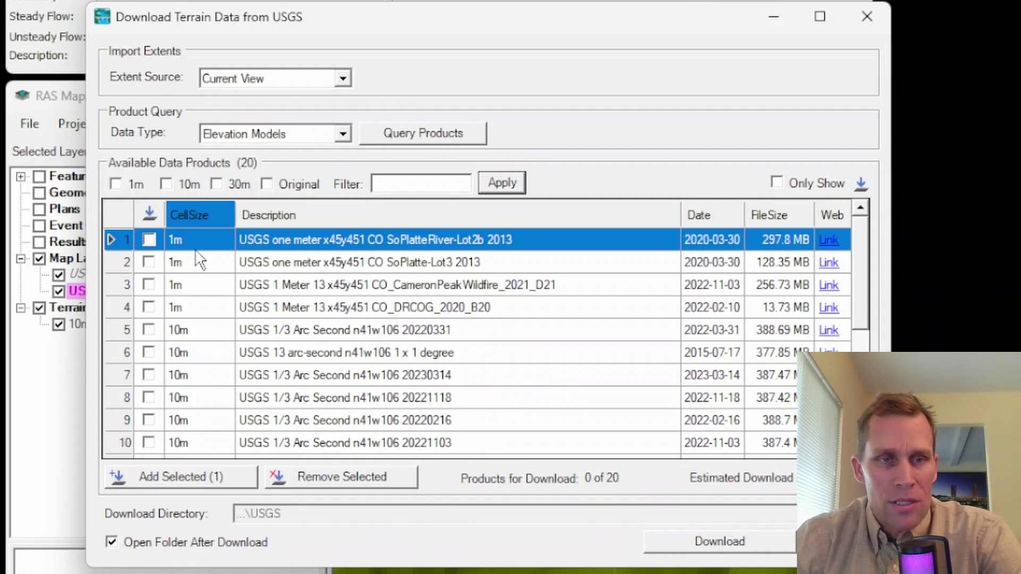
{"action": "left_click", "coordinate": [115, 184]}
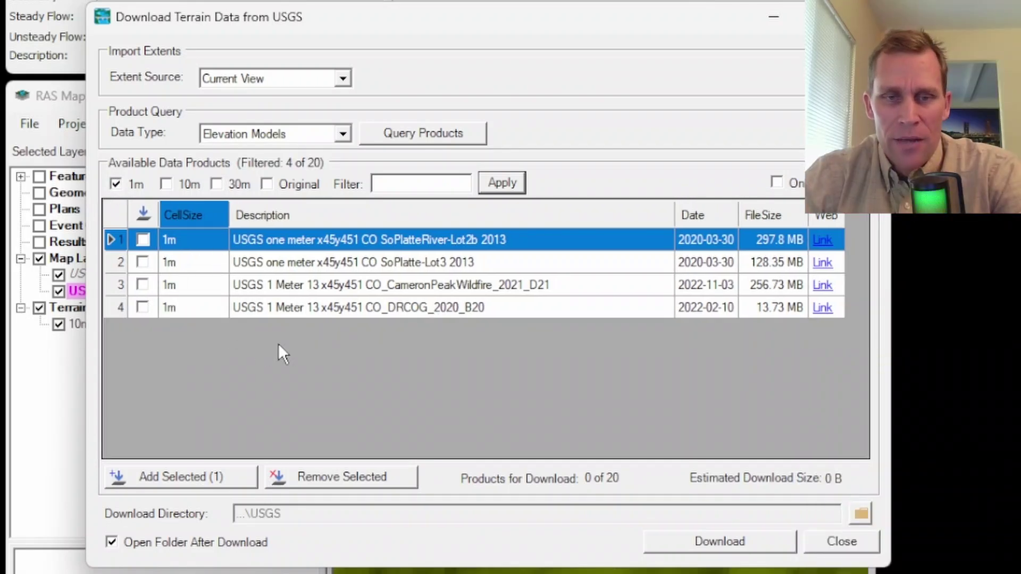
{"action": "left_click", "coordinate": [845, 543]}
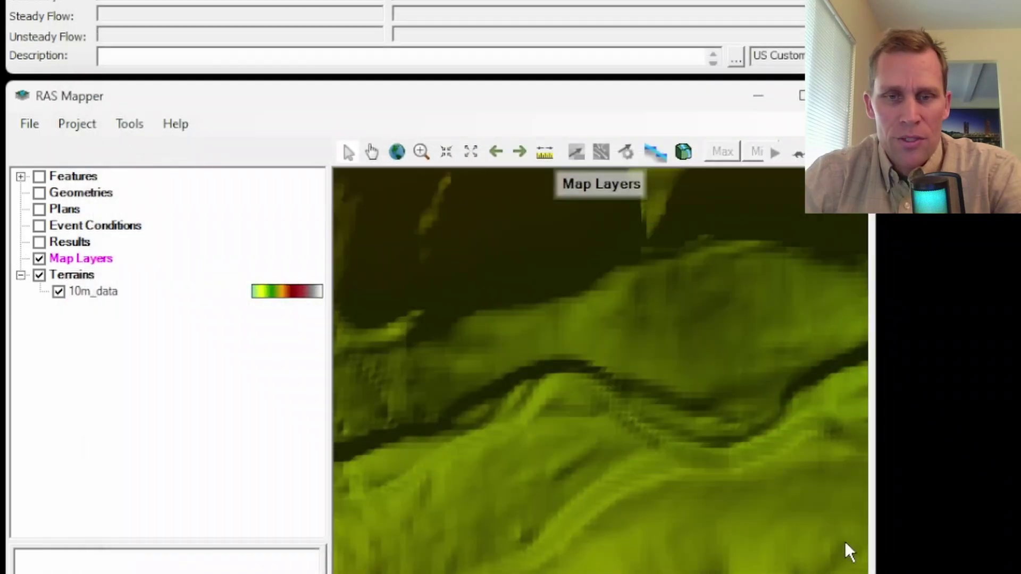
Reopen the USGS Terrain download window and list the 1m elevation products for the current view.
{"action": "scroll", "coordinate": [632, 409], "scroll_direction": "up", "scroll_amount": 3}
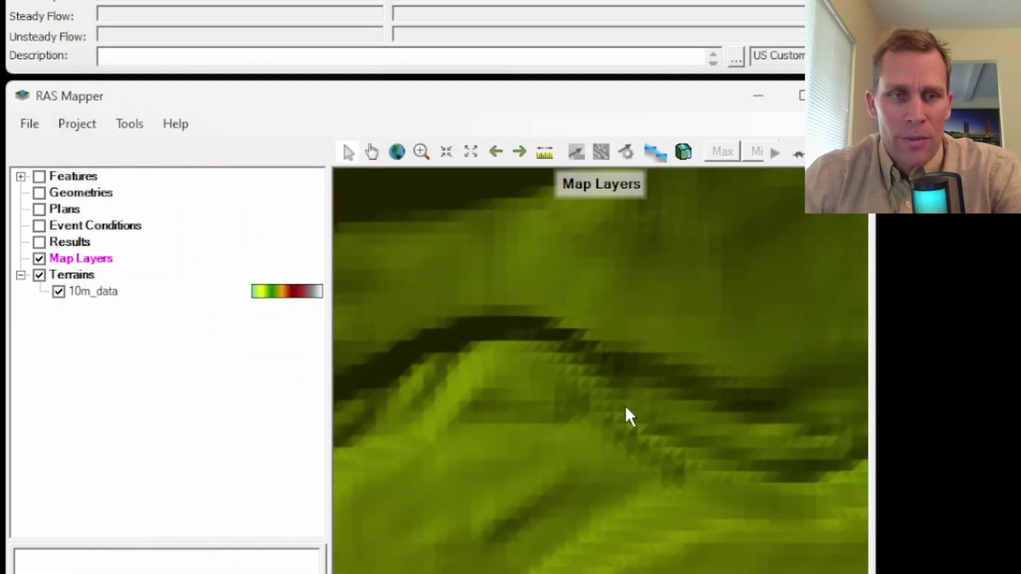
{"action": "left_click", "coordinate": [75, 126]}
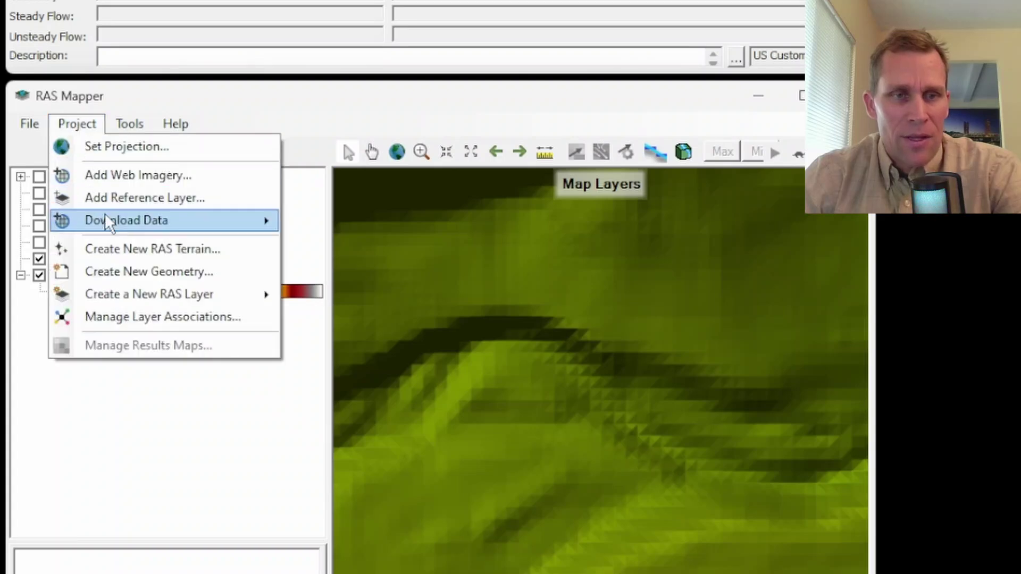
{"action": "mouse_move", "coordinate": [218, 230]}
{"action": "left_click", "coordinate": [319, 228]}
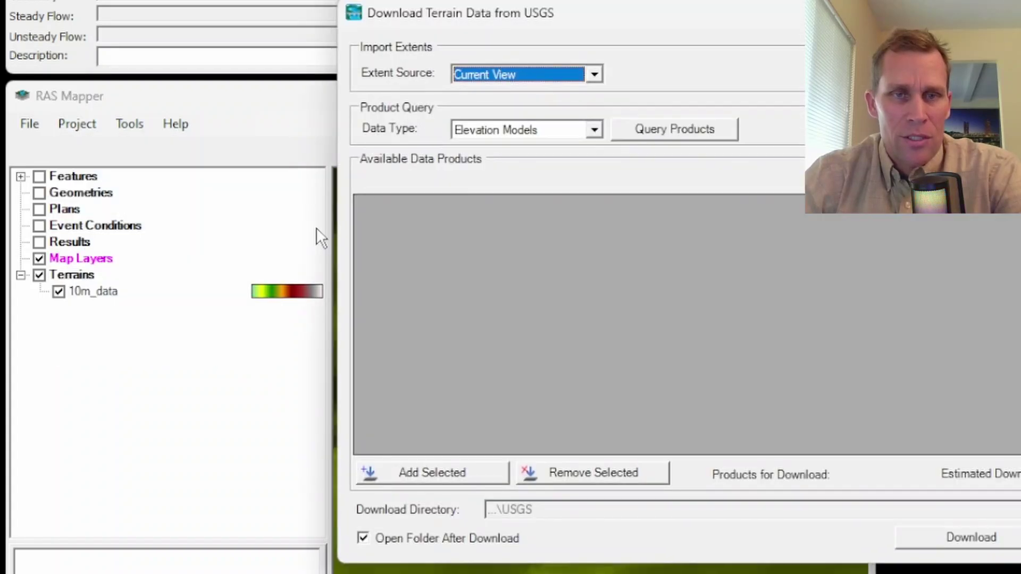
{"action": "left_click", "coordinate": [671, 129]}
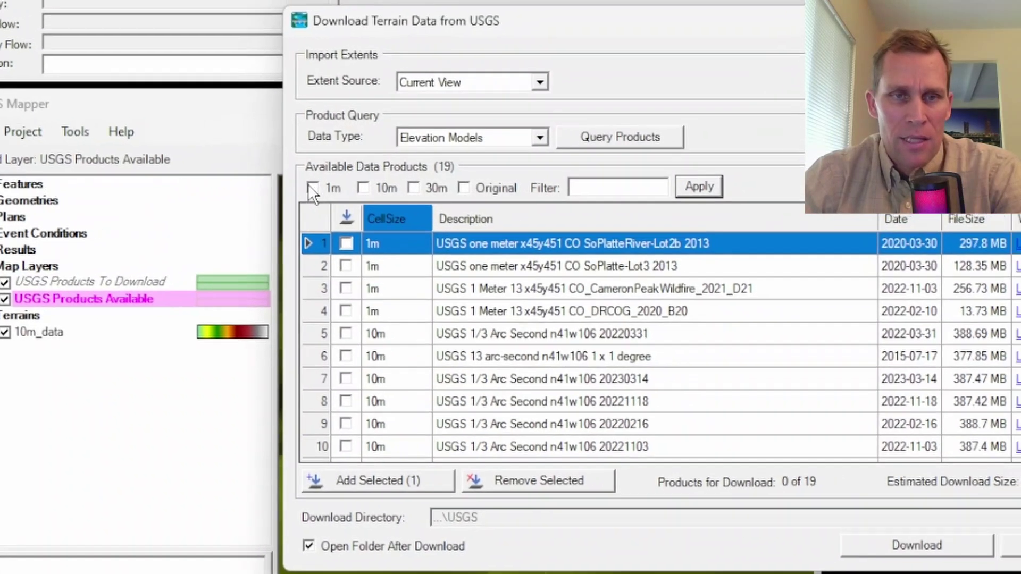
{"action": "left_click", "coordinate": [313, 189]}
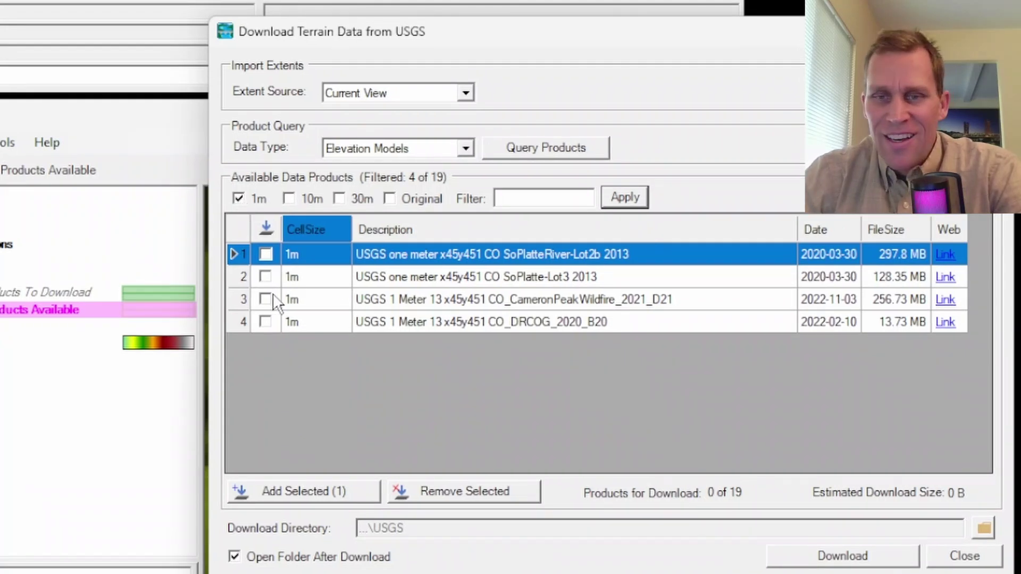
Download the 128.35 MB 1m SoPlatte-Lot3 2013 tile into the project's USGS folder.
{"action": "left_click", "coordinate": [265, 277]}
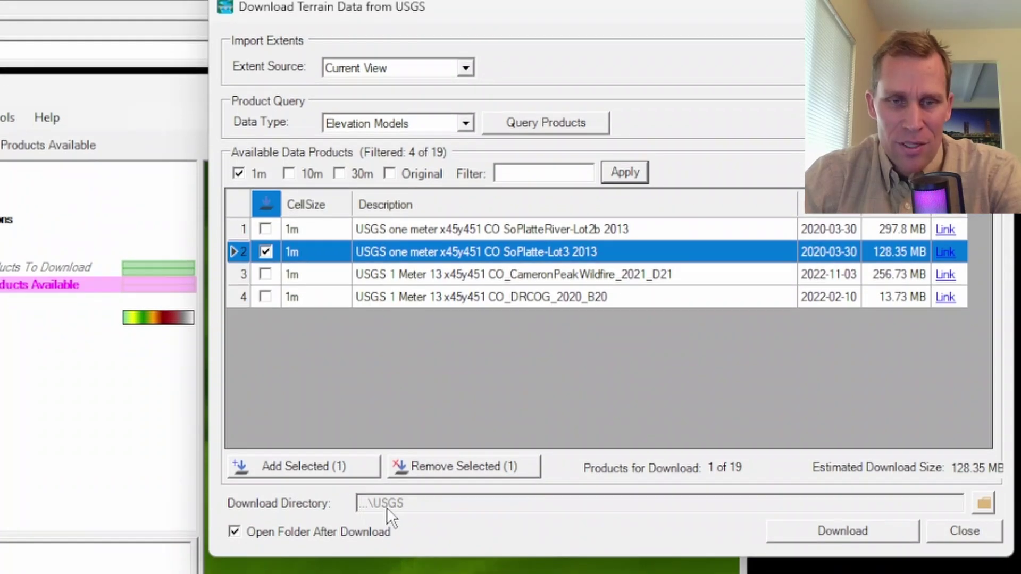
{"action": "left_click", "coordinate": [981, 502]}
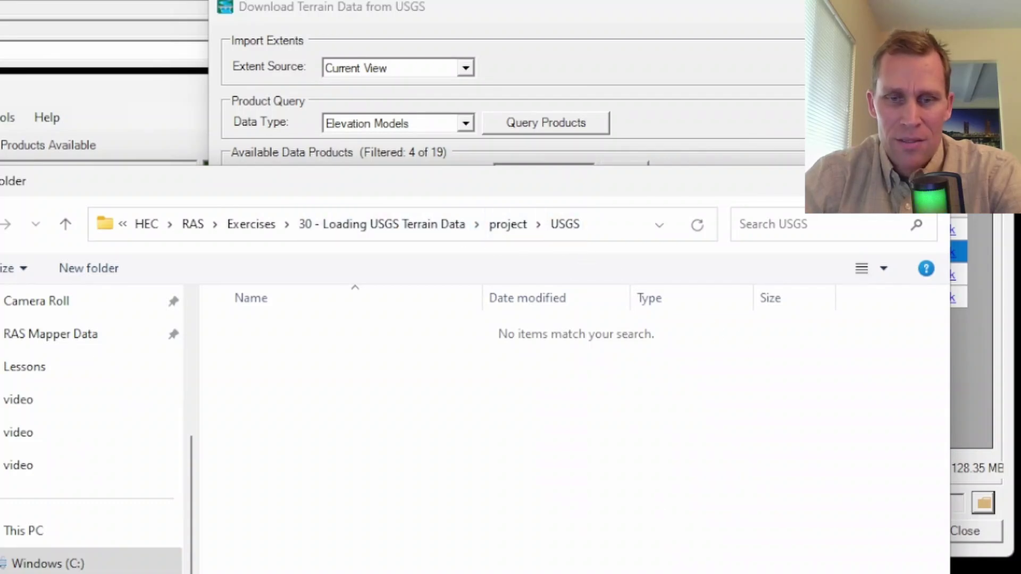
{"action": "left_click", "coordinate": [821, 563]}
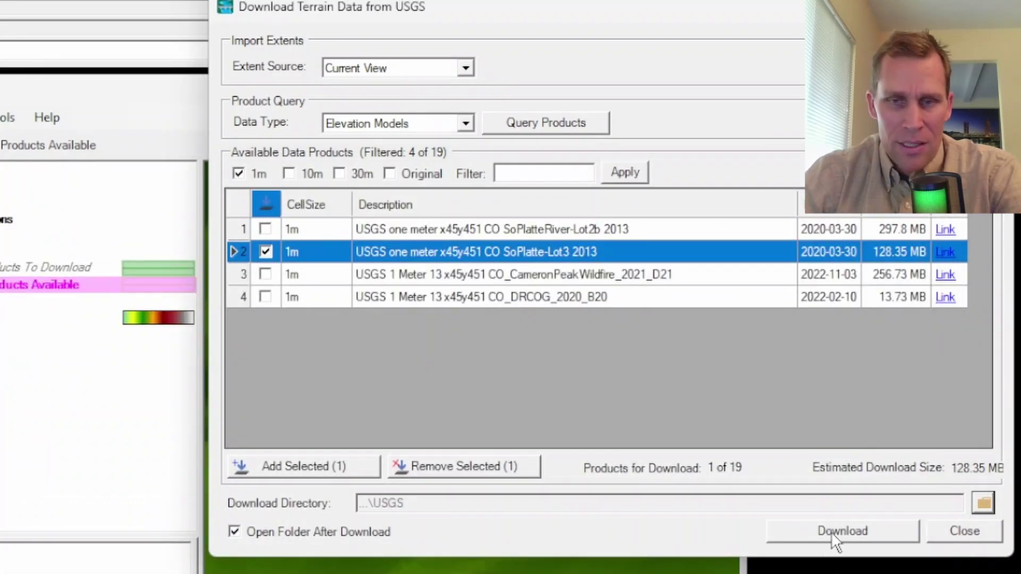
{"action": "left_click", "coordinate": [831, 532]}
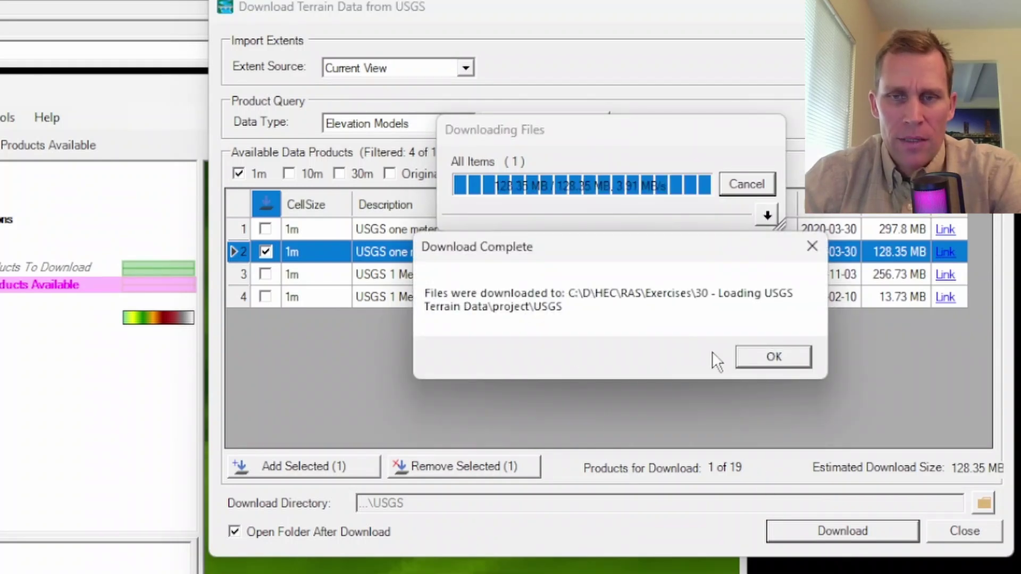
{"action": "left_click", "coordinate": [773, 355]}
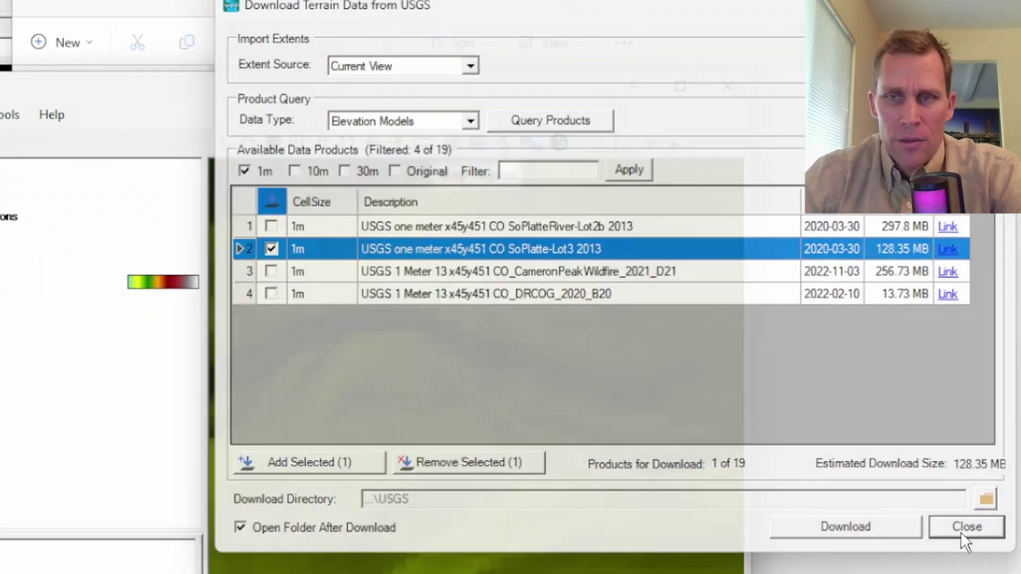
{"action": "left_click", "coordinate": [960, 532]}
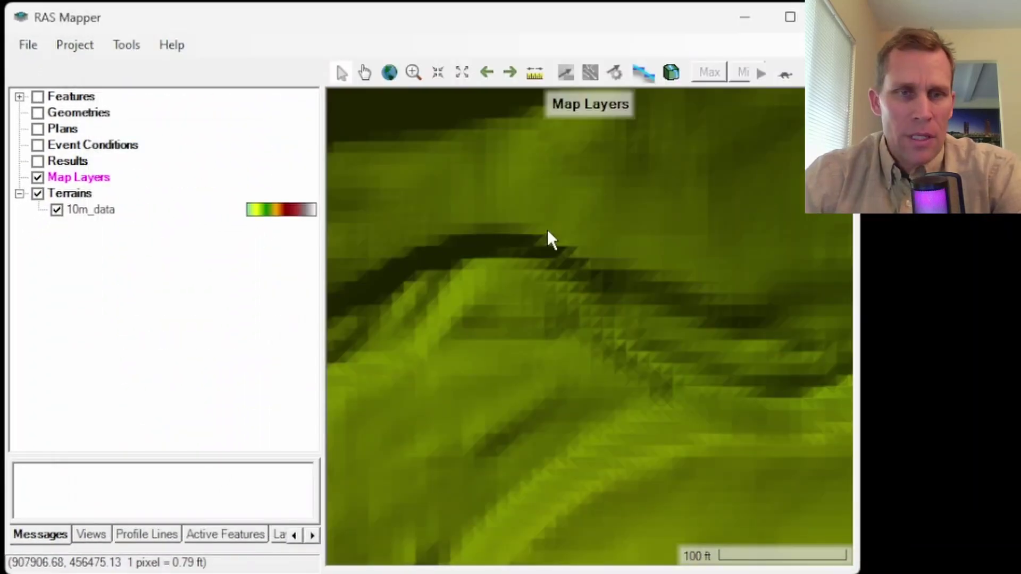
Start a new RAS terrain using the downloaded USGS one-meter GeoTIFF as input.
{"action": "scroll", "coordinate": [526, 257], "scroll_direction": "down", "scroll_amount": 2}
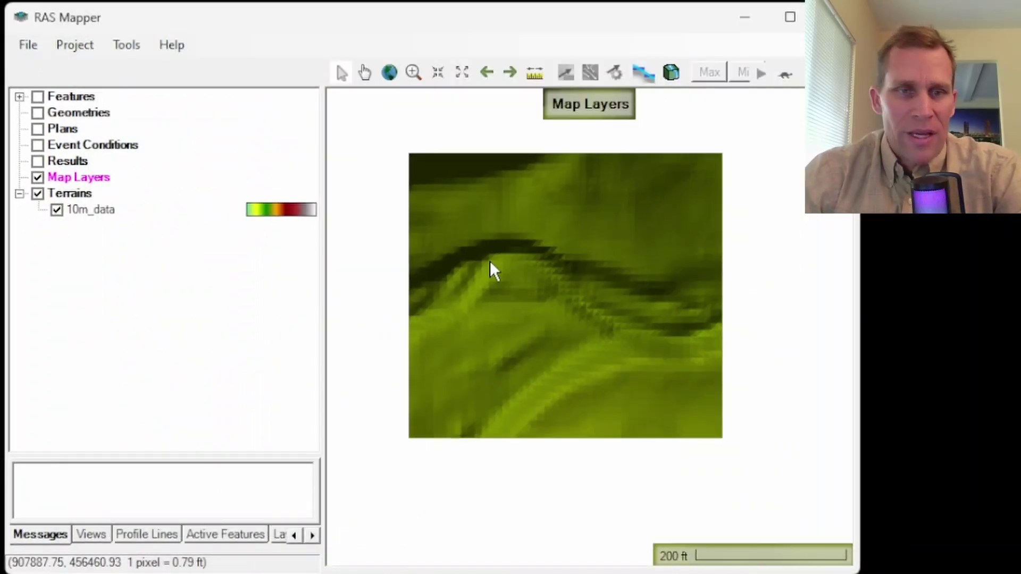
{"action": "left_click", "coordinate": [69, 194]}
{"action": "right_click", "coordinate": [73, 195]}
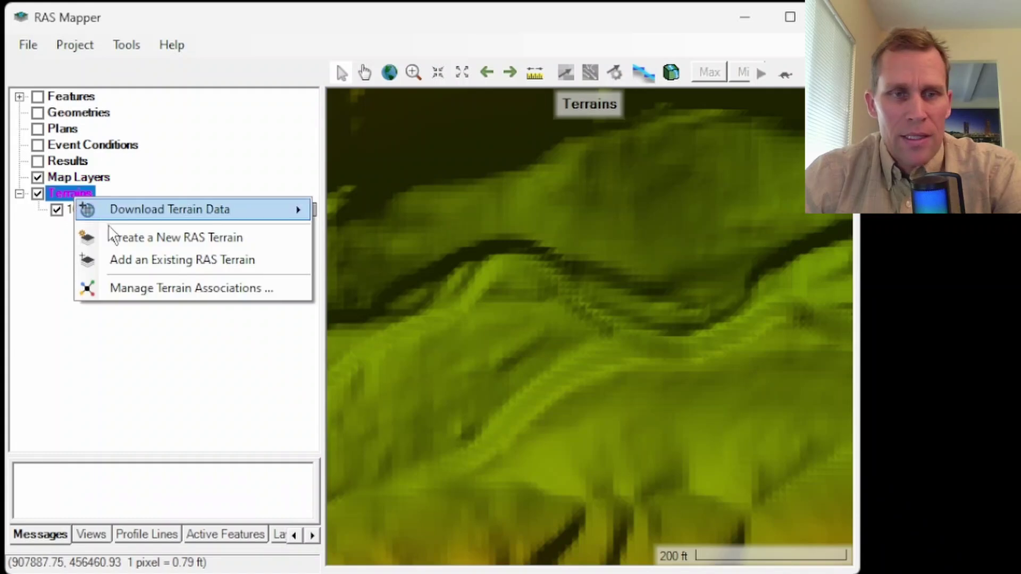
{"action": "left_click", "coordinate": [176, 237]}
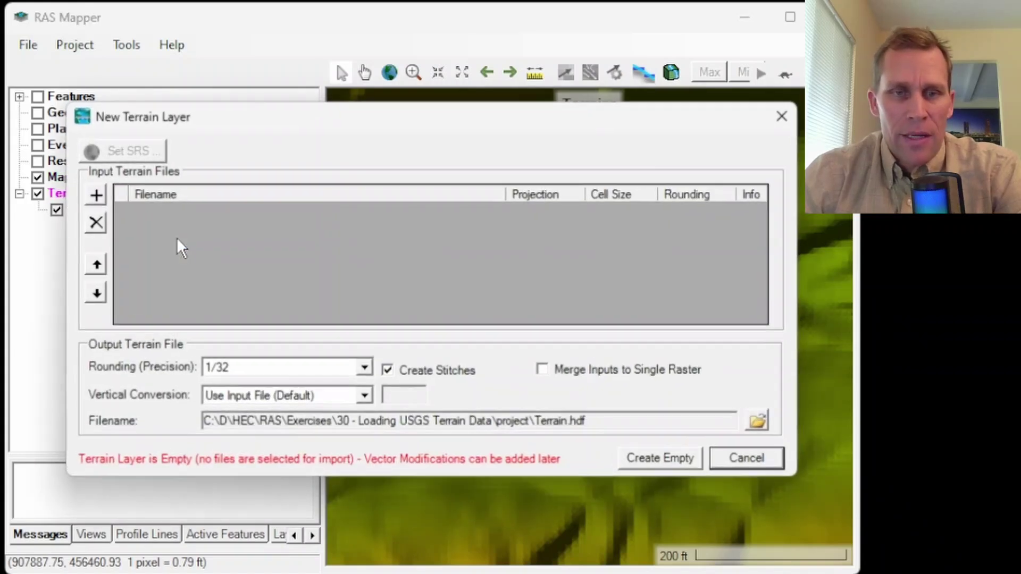
{"action": "left_click", "coordinate": [95, 196]}
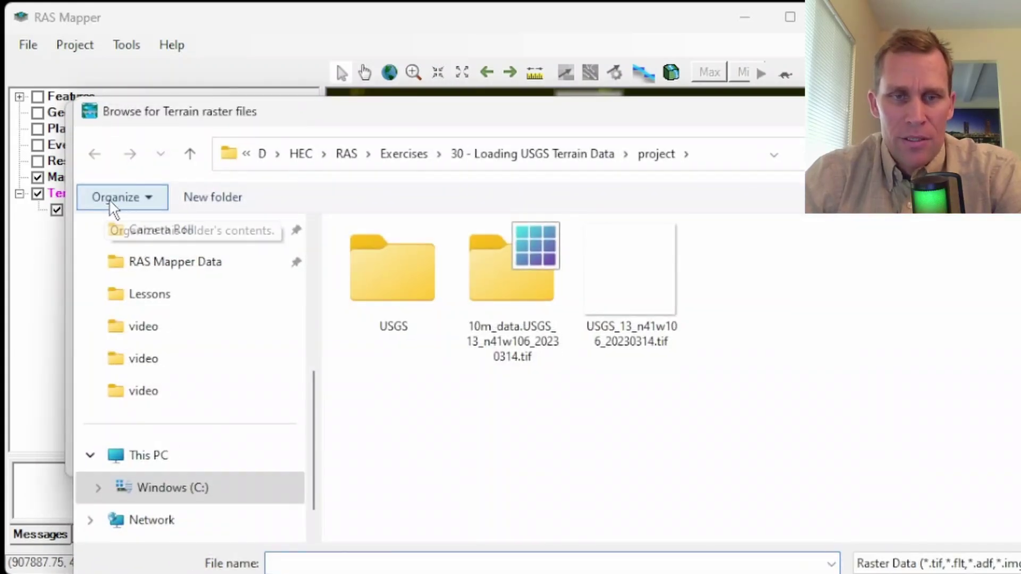
{"action": "double_click", "coordinate": [392, 281]}
{"action": "double_click", "coordinate": [394, 273]}
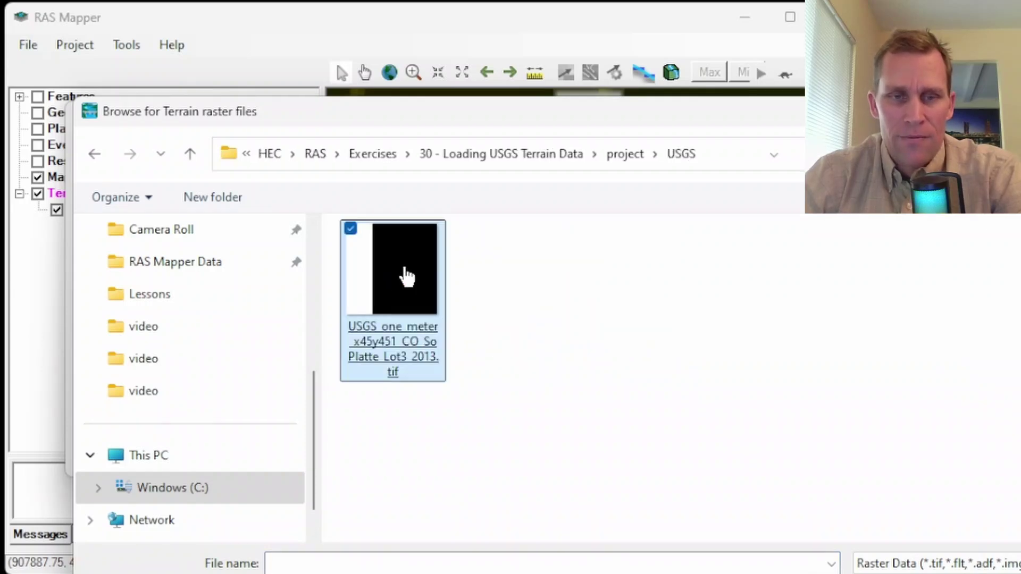
Set vertical conversion to Meters to Feet and create the terrain as 1m_data.
{"action": "left_click", "coordinate": [364, 396]}
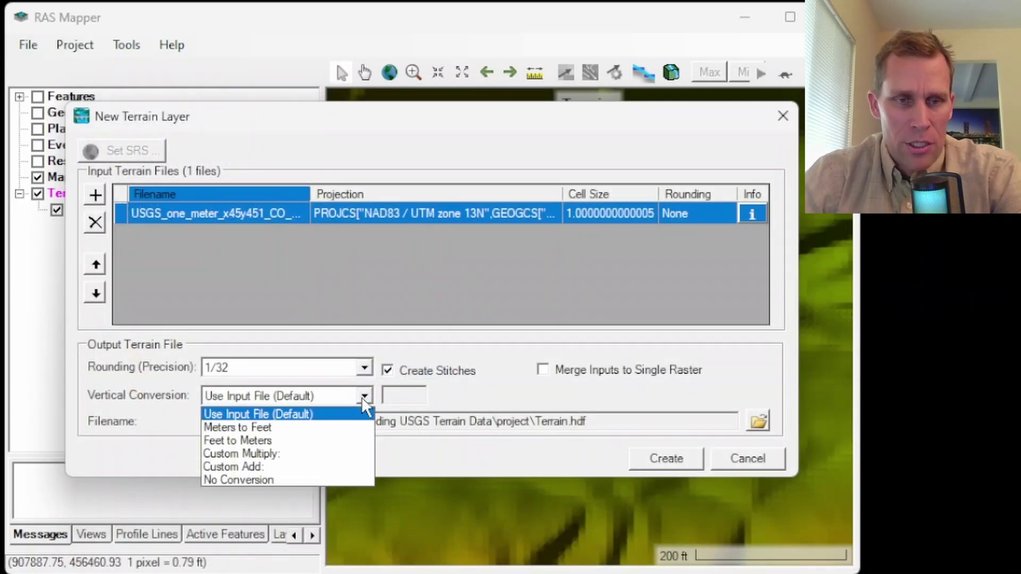
{"action": "left_click", "coordinate": [310, 428]}
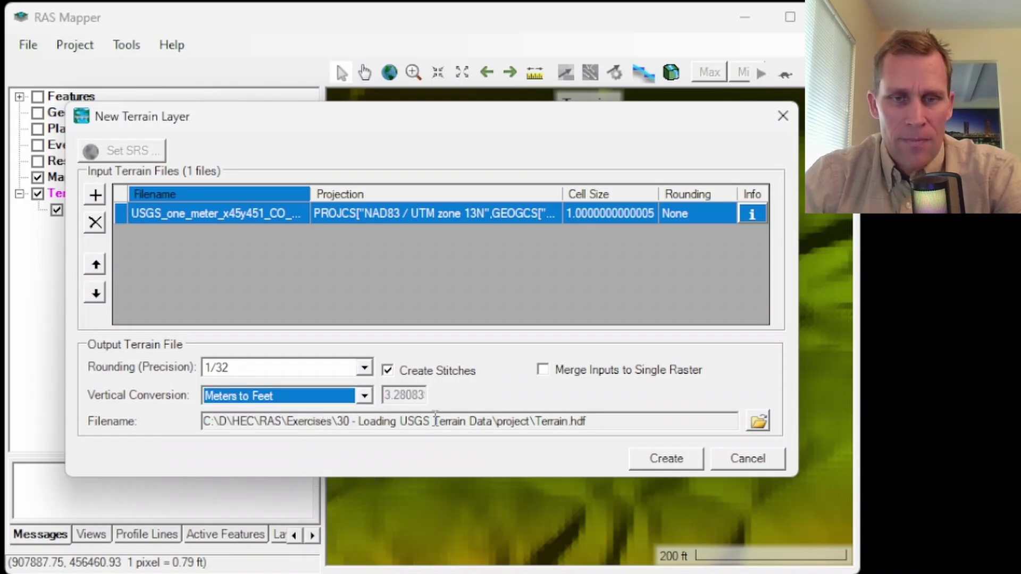
{"action": "left_click_drag", "start_coordinate": [617, 419], "coordinate": [530, 427]}
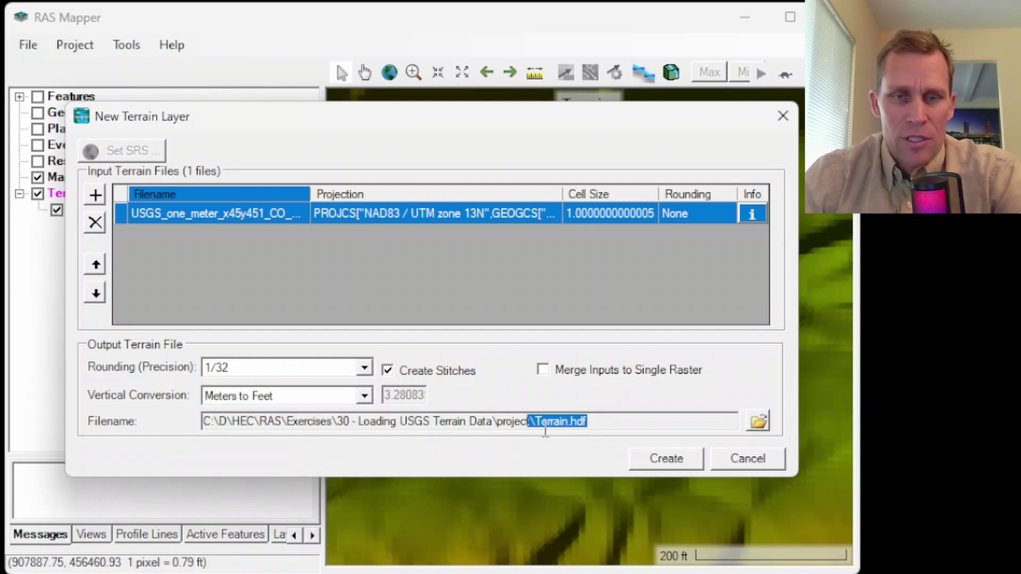
{"action": "left_click", "coordinate": [758, 422]}
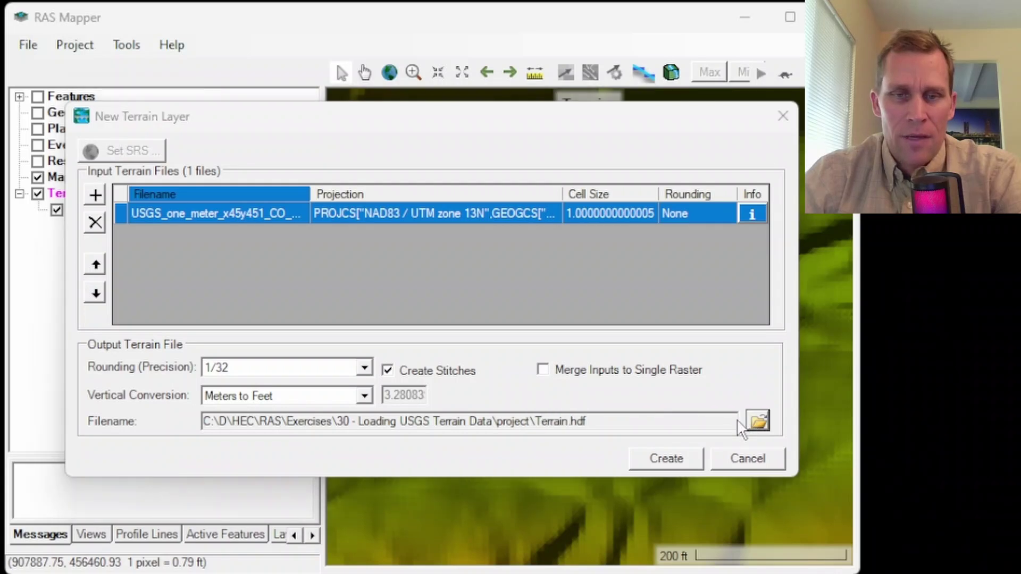
{"action": "type", "text": "1m_data"}
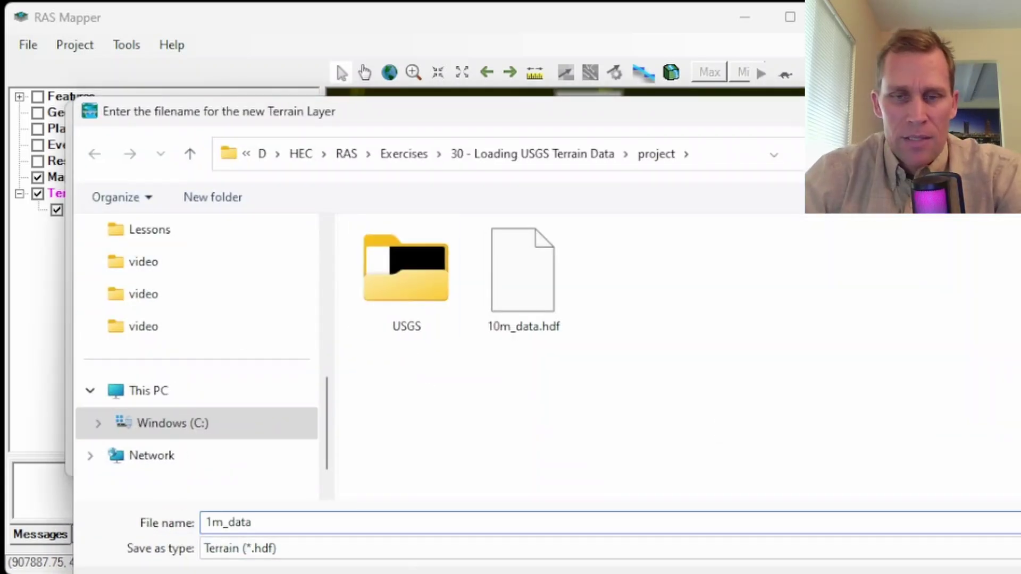
{"action": "key", "text": "Return"}
{"action": "left_click", "coordinate": [668, 458]}
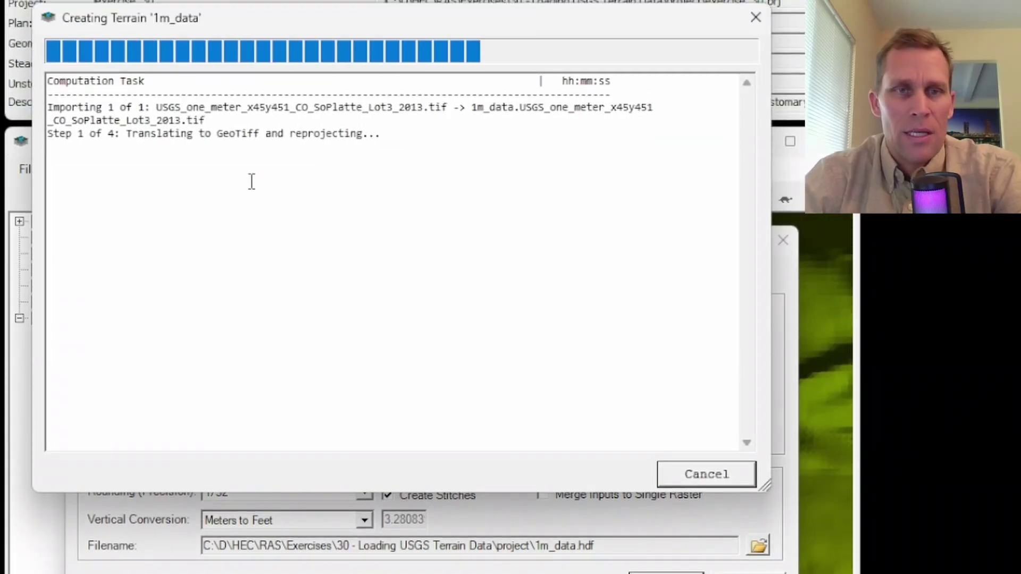
{"action": "left_click", "coordinate": [687, 480]}
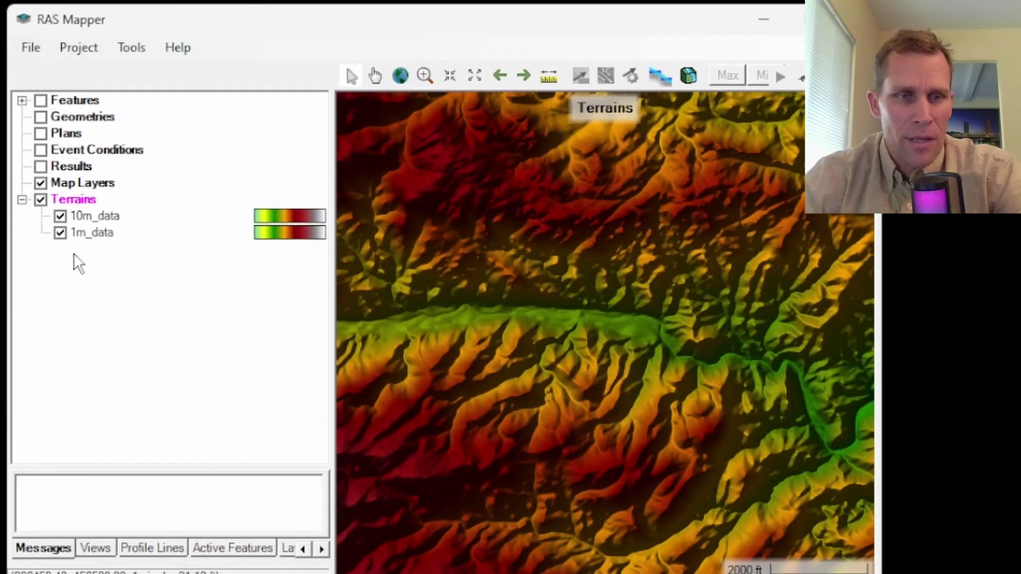
Toggle 10m_data on and off while panning along the river, leaving only 1m_data shown.
{"action": "left_click", "coordinate": [60, 217]}
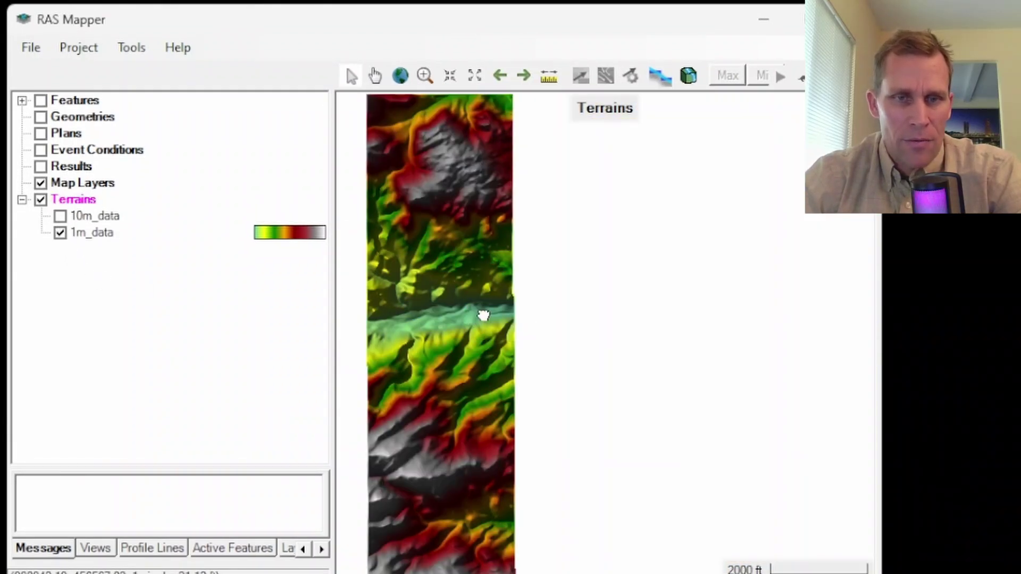
{"action": "left_click_drag", "start_coordinate": [483, 315], "coordinate": [701, 313]}
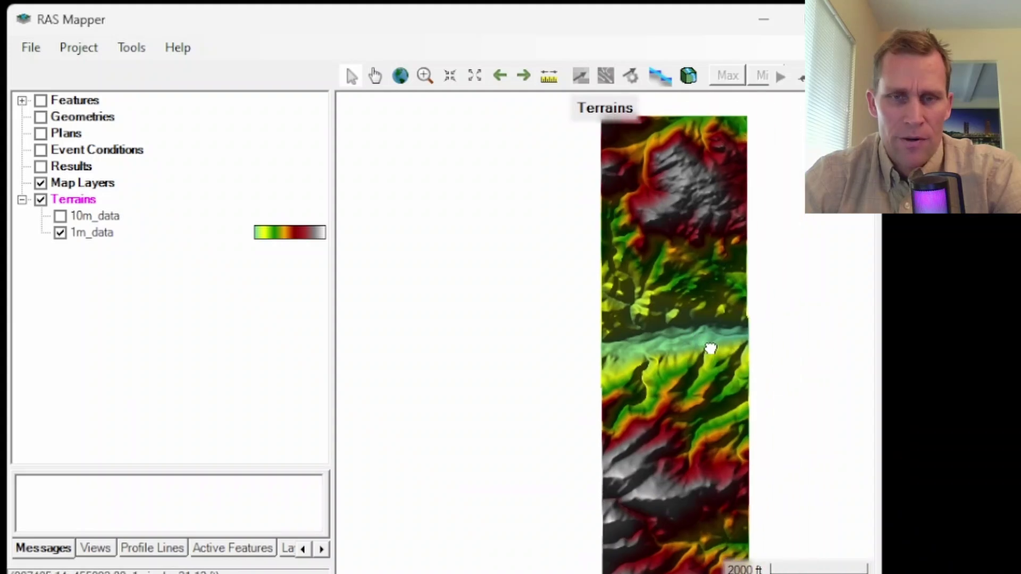
{"action": "scroll", "coordinate": [696, 312], "scroll_direction": "down", "scroll_amount": 2}
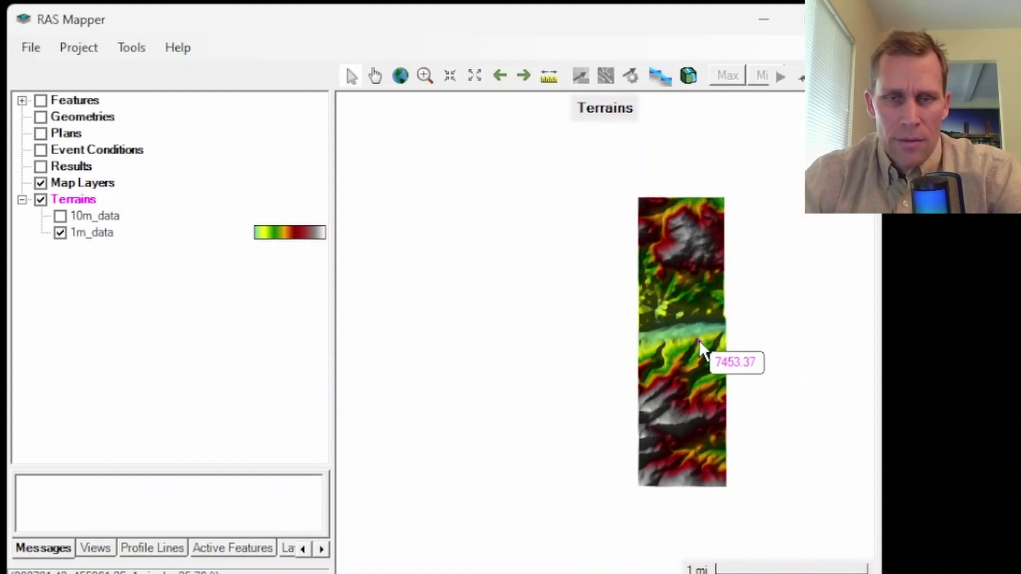
{"action": "scroll", "coordinate": [697, 338], "scroll_direction": "up", "scroll_amount": 4}
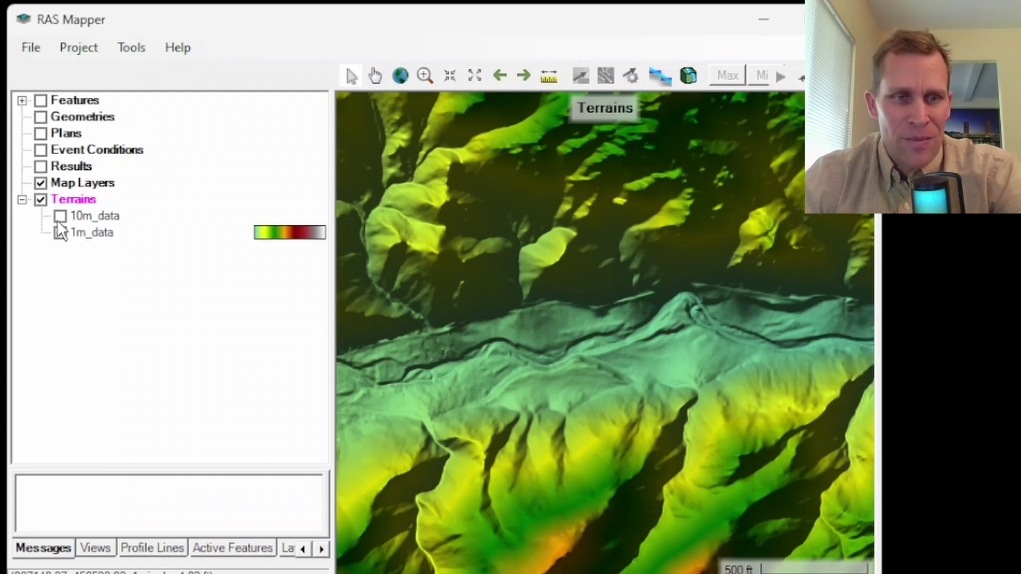
{"action": "left_click", "coordinate": [60, 218]}
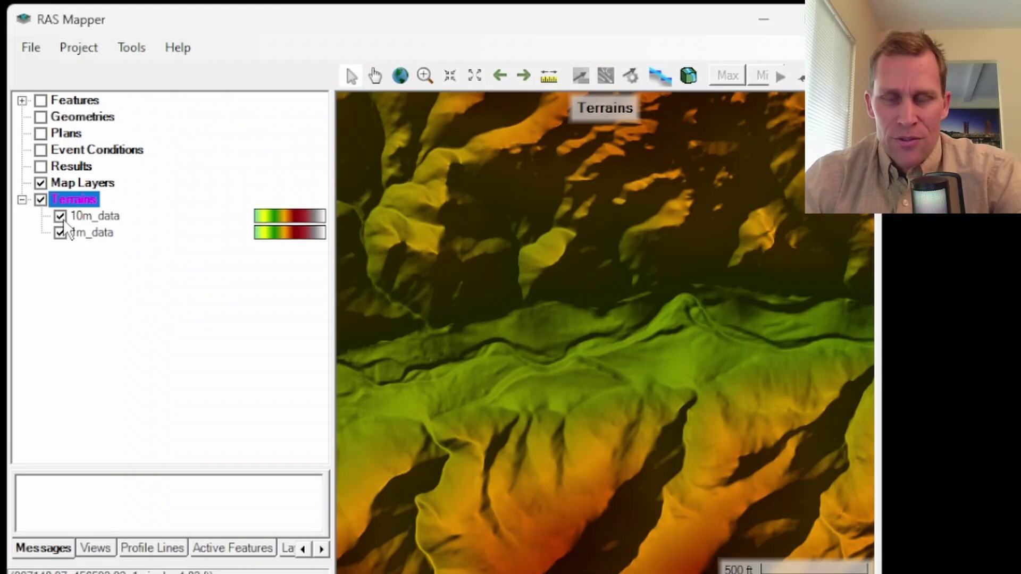
{"action": "left_click", "coordinate": [65, 218]}
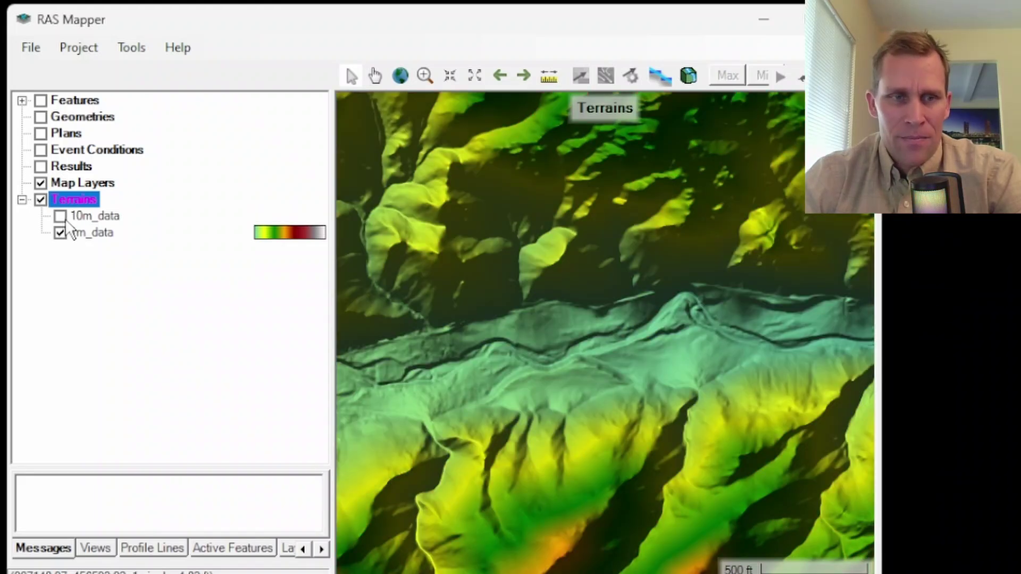
{"action": "left_click", "coordinate": [65, 218]}
{"action": "scroll", "coordinate": [556, 363], "scroll_direction": "up", "scroll_amount": 5}
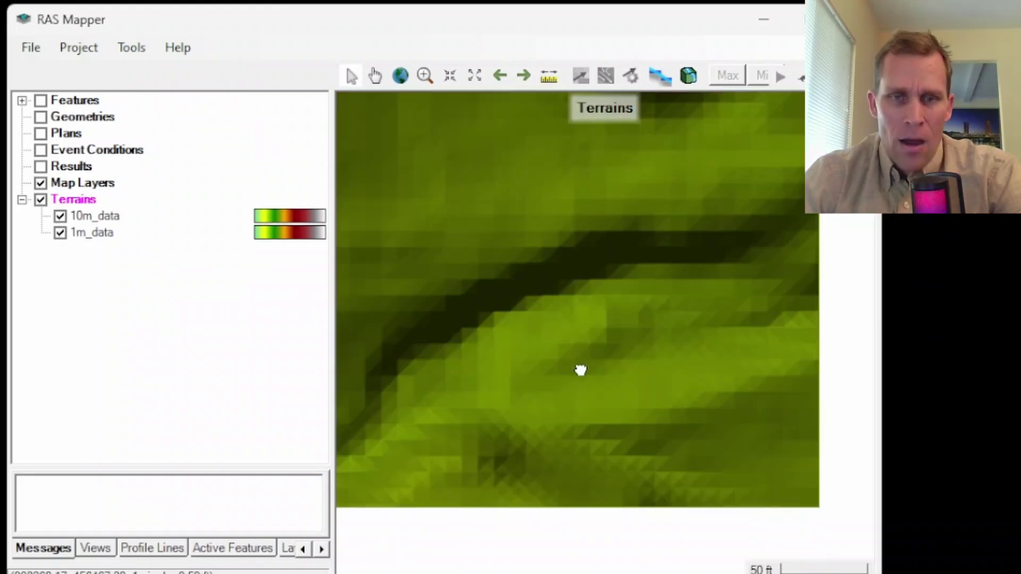
{"action": "left_click", "coordinate": [60, 216]}
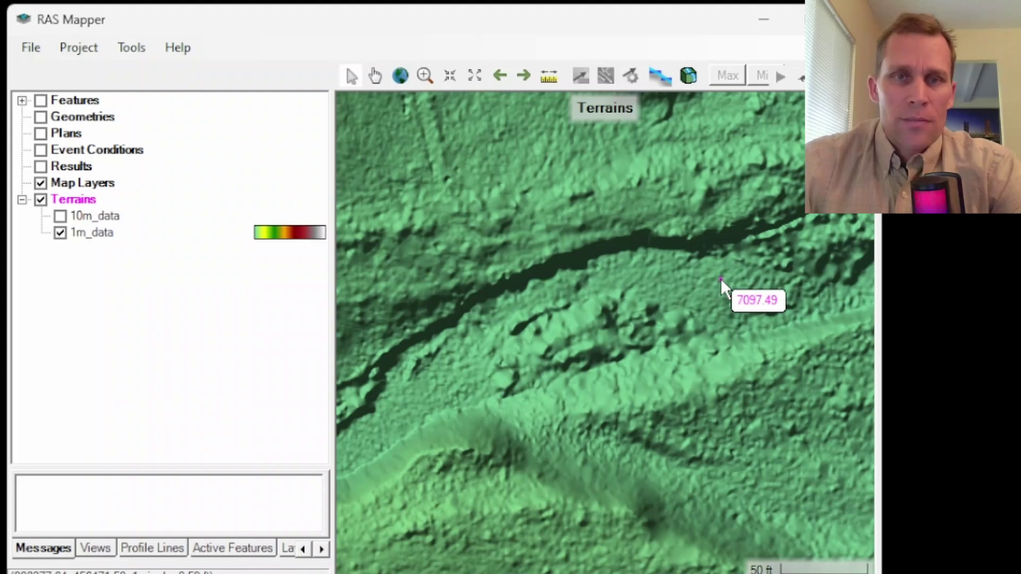
{"action": "scroll", "coordinate": [720, 278], "scroll_direction": "down", "scroll_amount": 2}
{"action": "left_click_drag", "start_coordinate": [514, 426], "coordinate": [729, 348]}
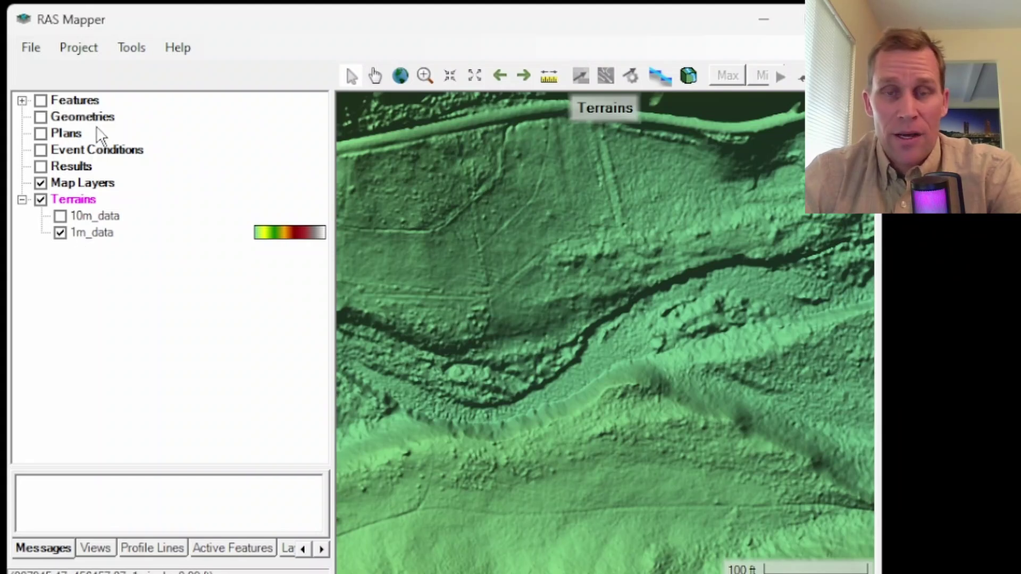
{"action": "scroll", "coordinate": [601, 344], "scroll_direction": "down", "scroll_amount": 2}
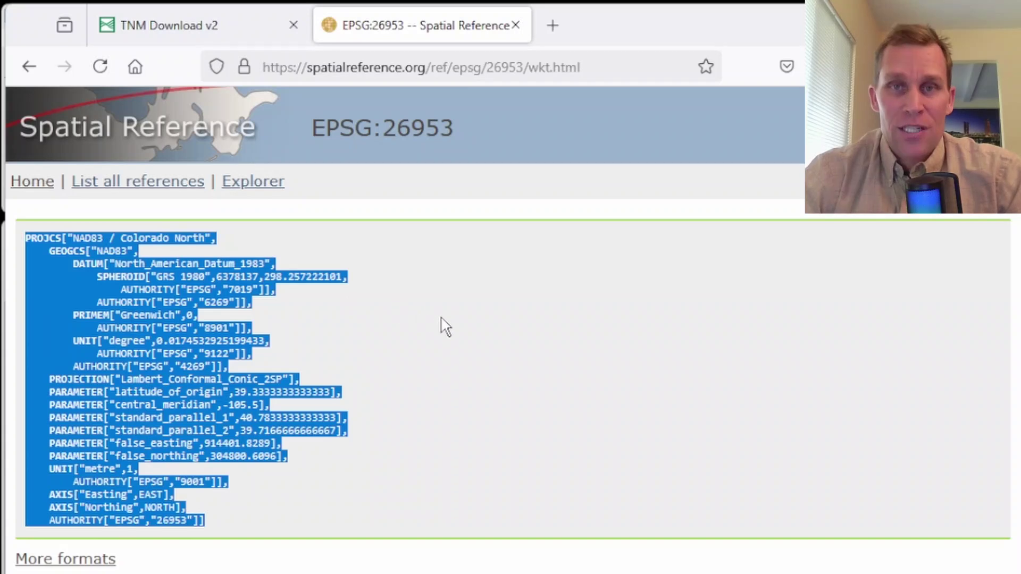
Switch to the TNM Download v2 tab in Firefox and zoom out the map.
{"action": "left_click", "coordinate": [176, 23]}
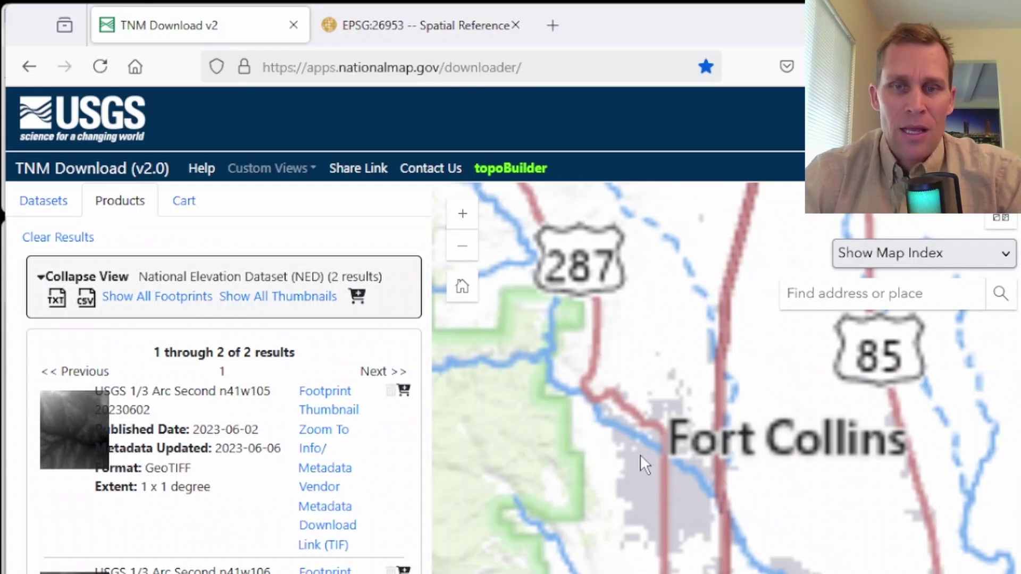
{"action": "scroll", "coordinate": [642, 462], "scroll_direction": "down", "scroll_amount": 1}
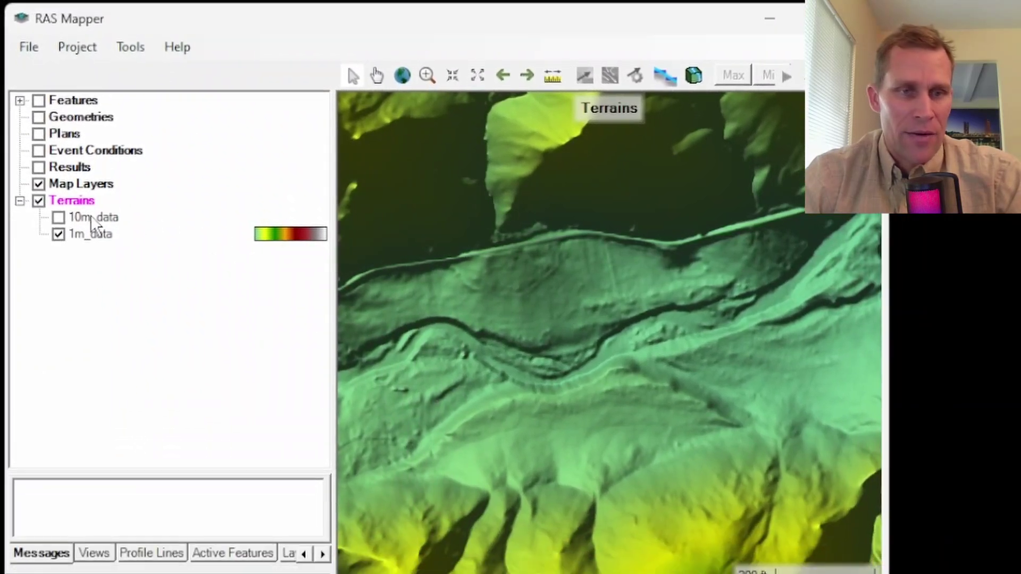
Briefly show 10m_data over the 1m_data terrain, then hide it again.
{"action": "left_click", "coordinate": [58, 217]}
{"action": "scroll", "coordinate": [484, 309], "scroll_direction": "down", "scroll_amount": 3}
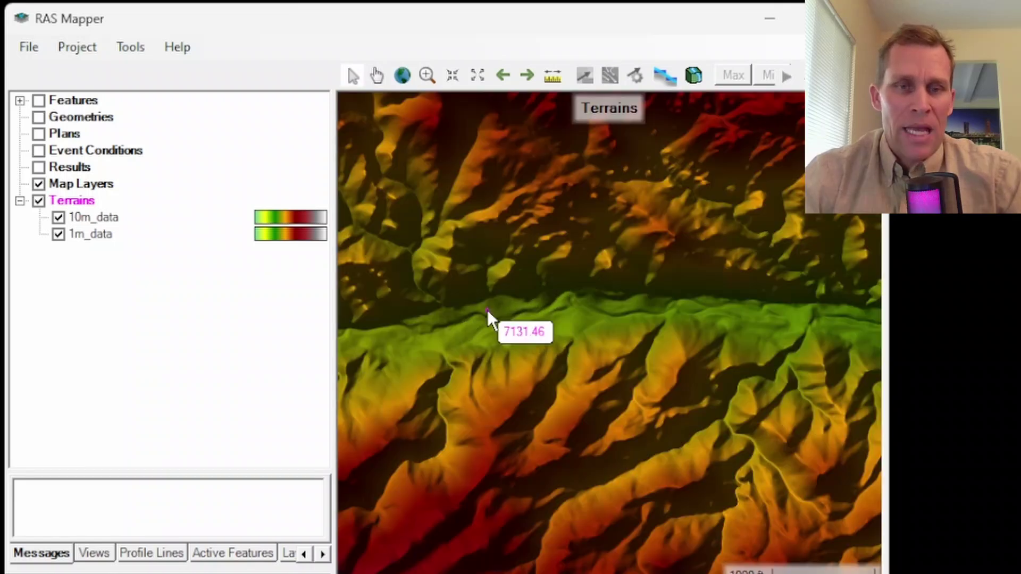
{"action": "left_click", "coordinate": [59, 217]}
{"action": "scroll", "coordinate": [532, 351], "scroll_direction": "up", "scroll_amount": 3}
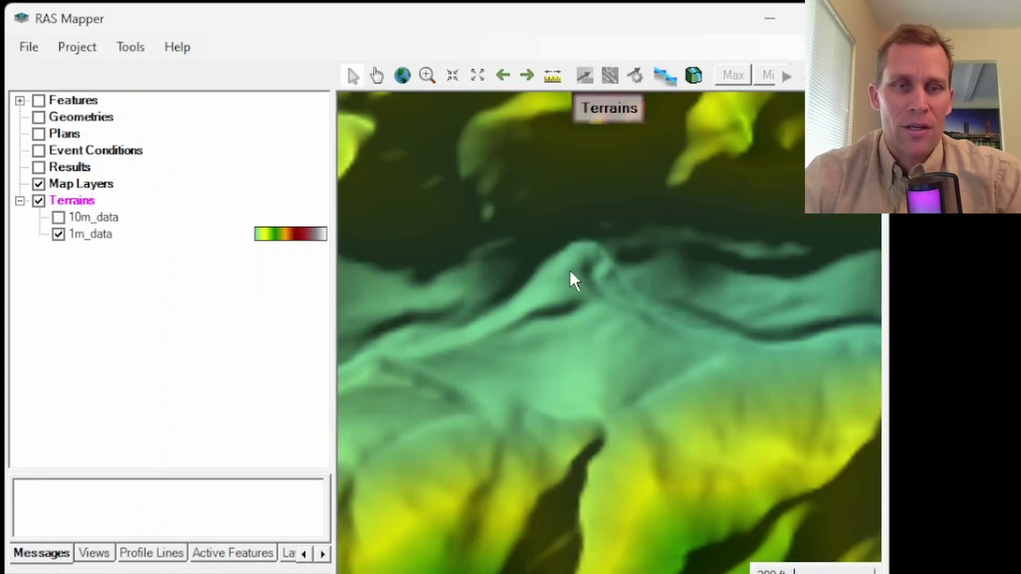
Show the Terrains layer's Download Terrain Data sources, USGS and GRiD.
{"action": "left_click", "coordinate": [72, 200]}
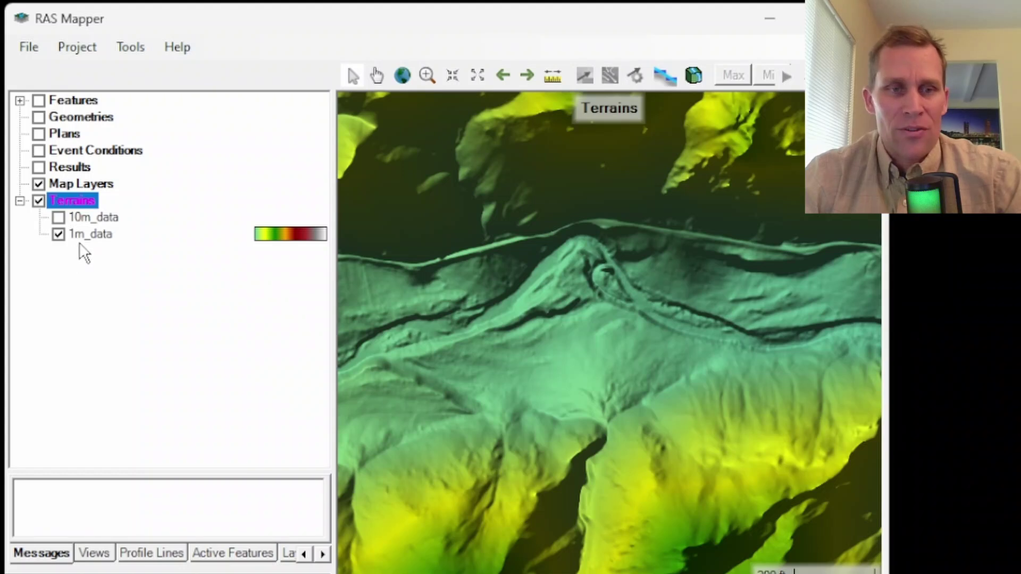
{"action": "right_click", "coordinate": [80, 200]}
{"action": "mouse_move", "coordinate": [123, 212]}
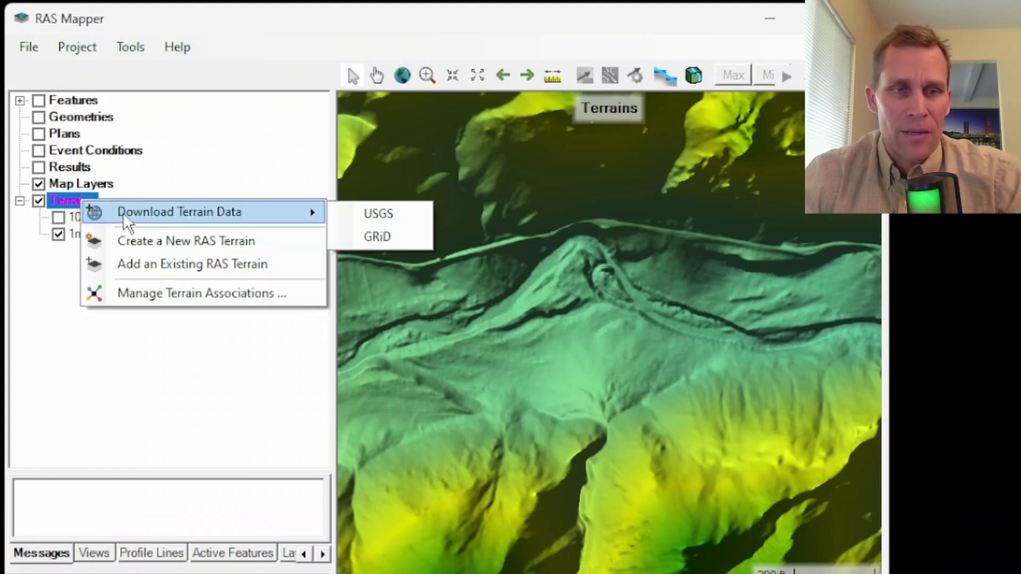